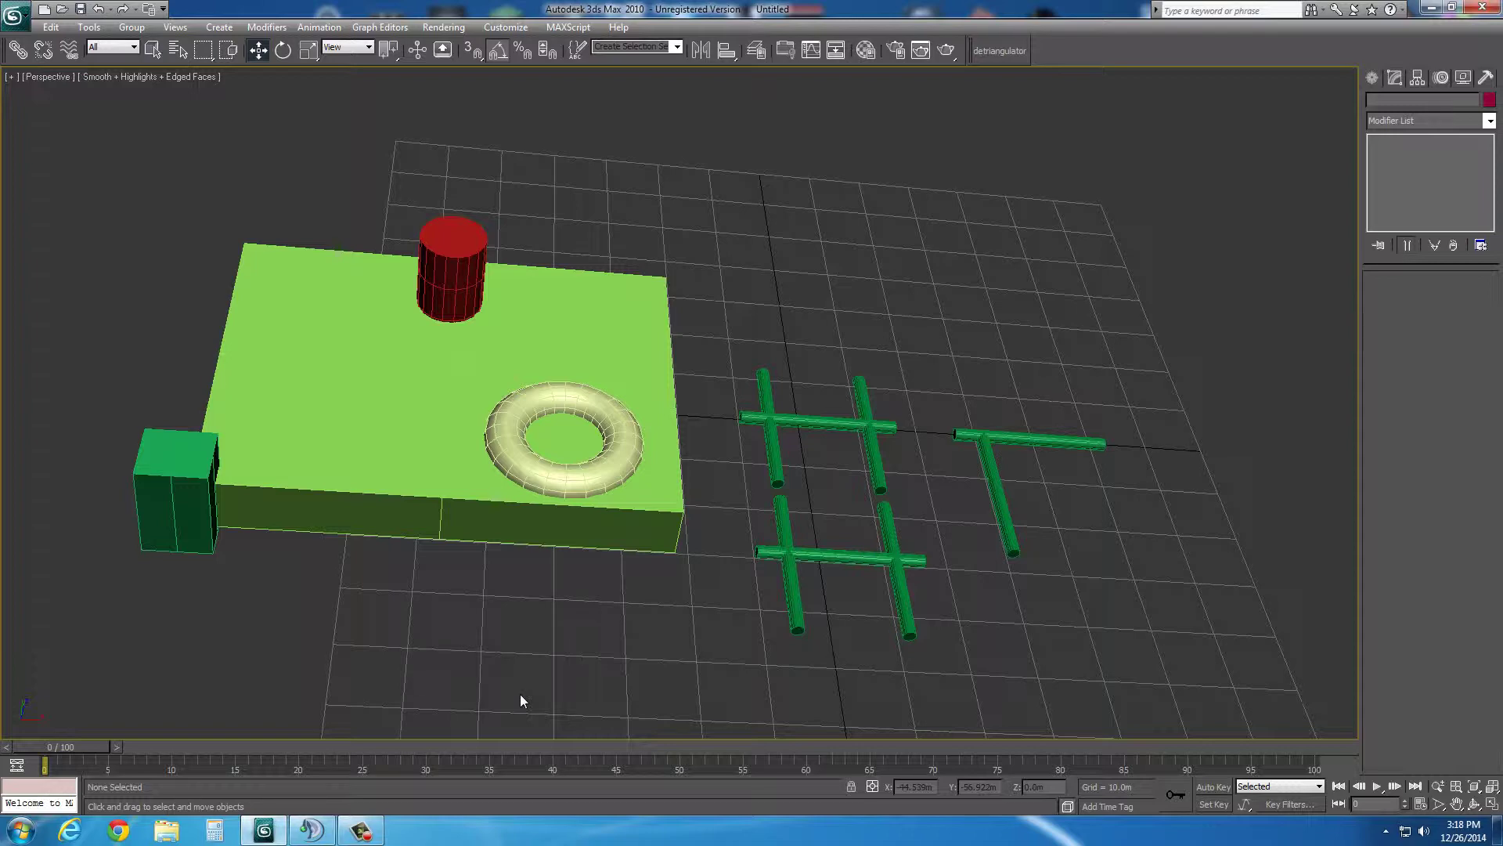
- Select the large flat green box and switch the object creation category to Compound Objects
middle_drag(547, 633, 654, 621)
scroll(678, 659, up, 5)
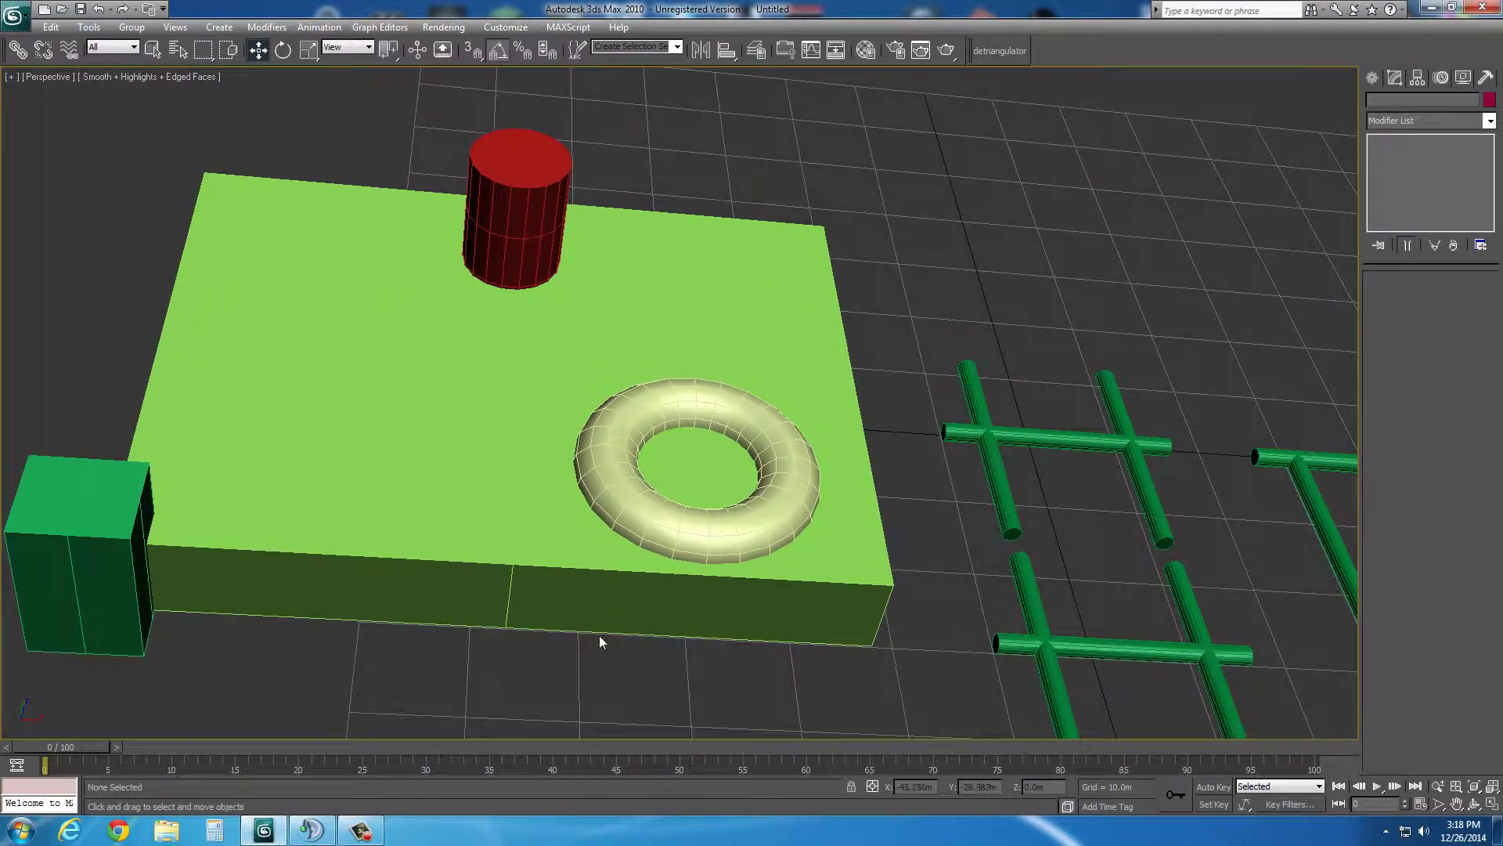
click(537, 618)
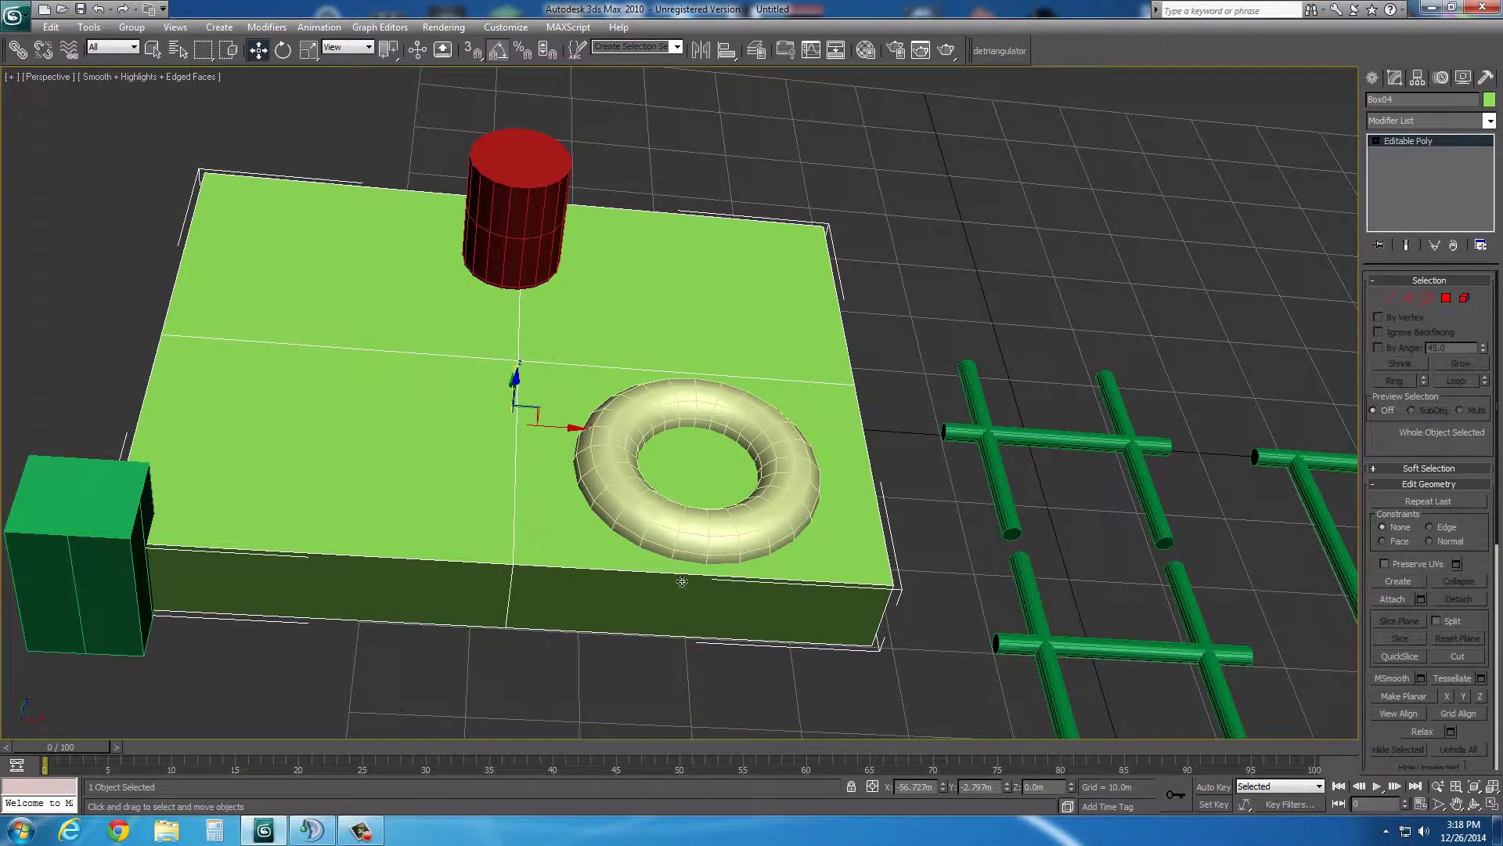
click(690, 528)
click(539, 587)
mouse_move(530, 655)
middle_down()
mouse_move(538, 618)
mouse_move(537, 630)
middle_up()
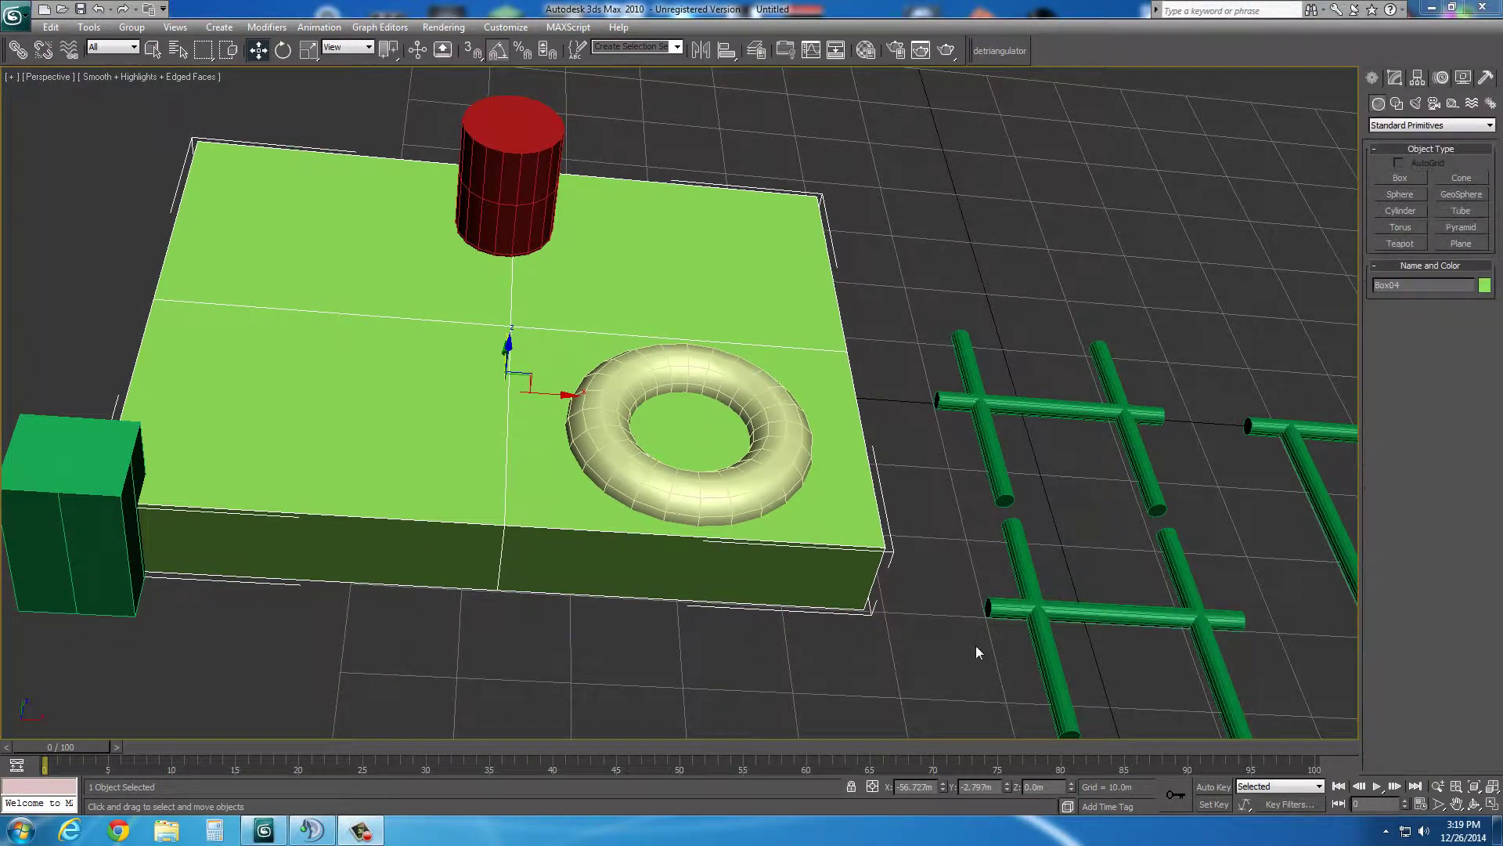
middle_drag(663, 640, 807, 677)
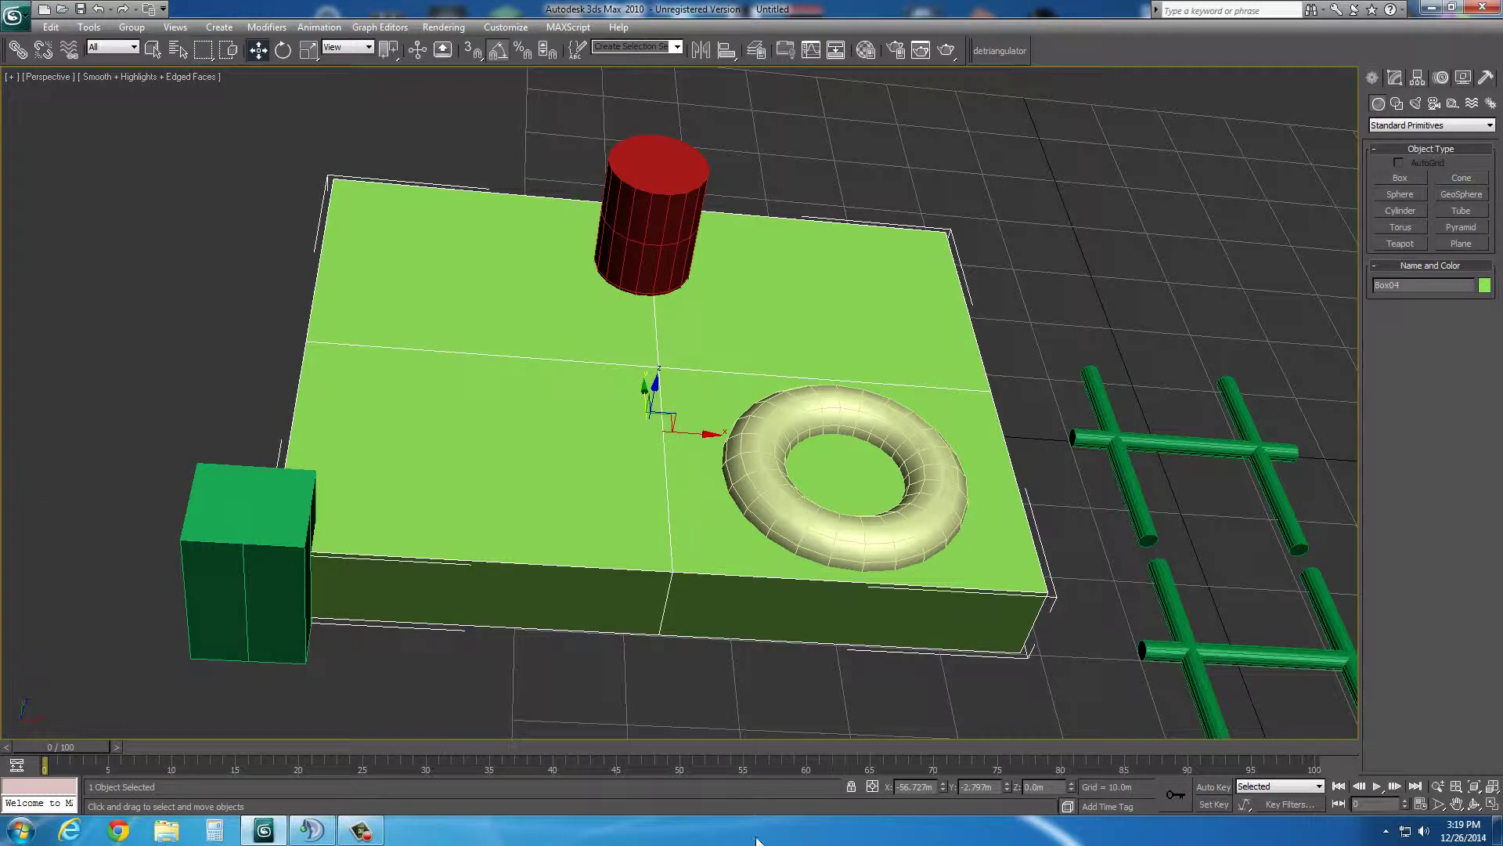
middle_drag(700, 620, 680, 622)
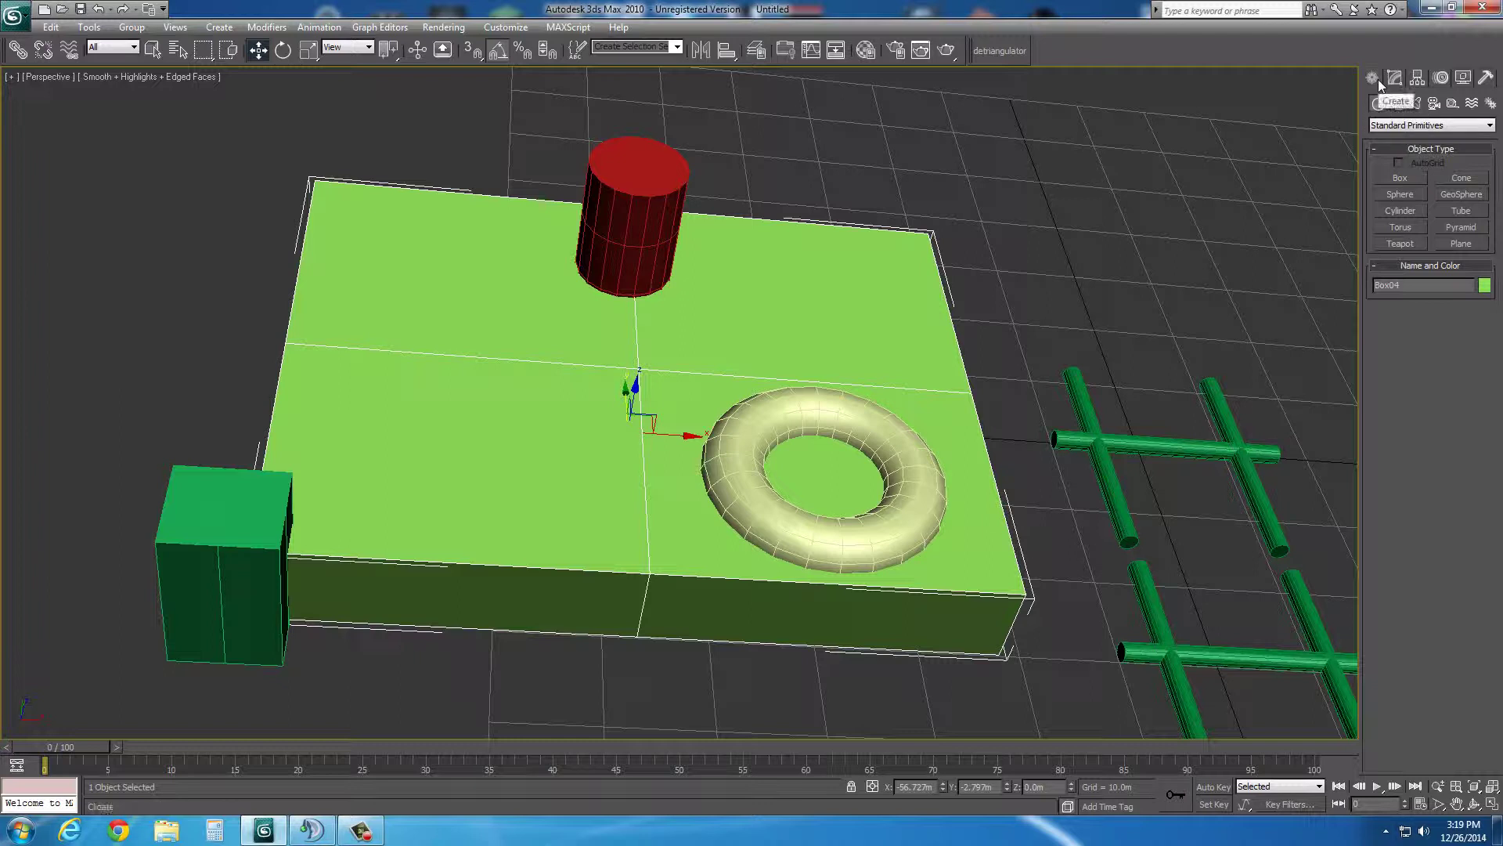
click(1409, 126)
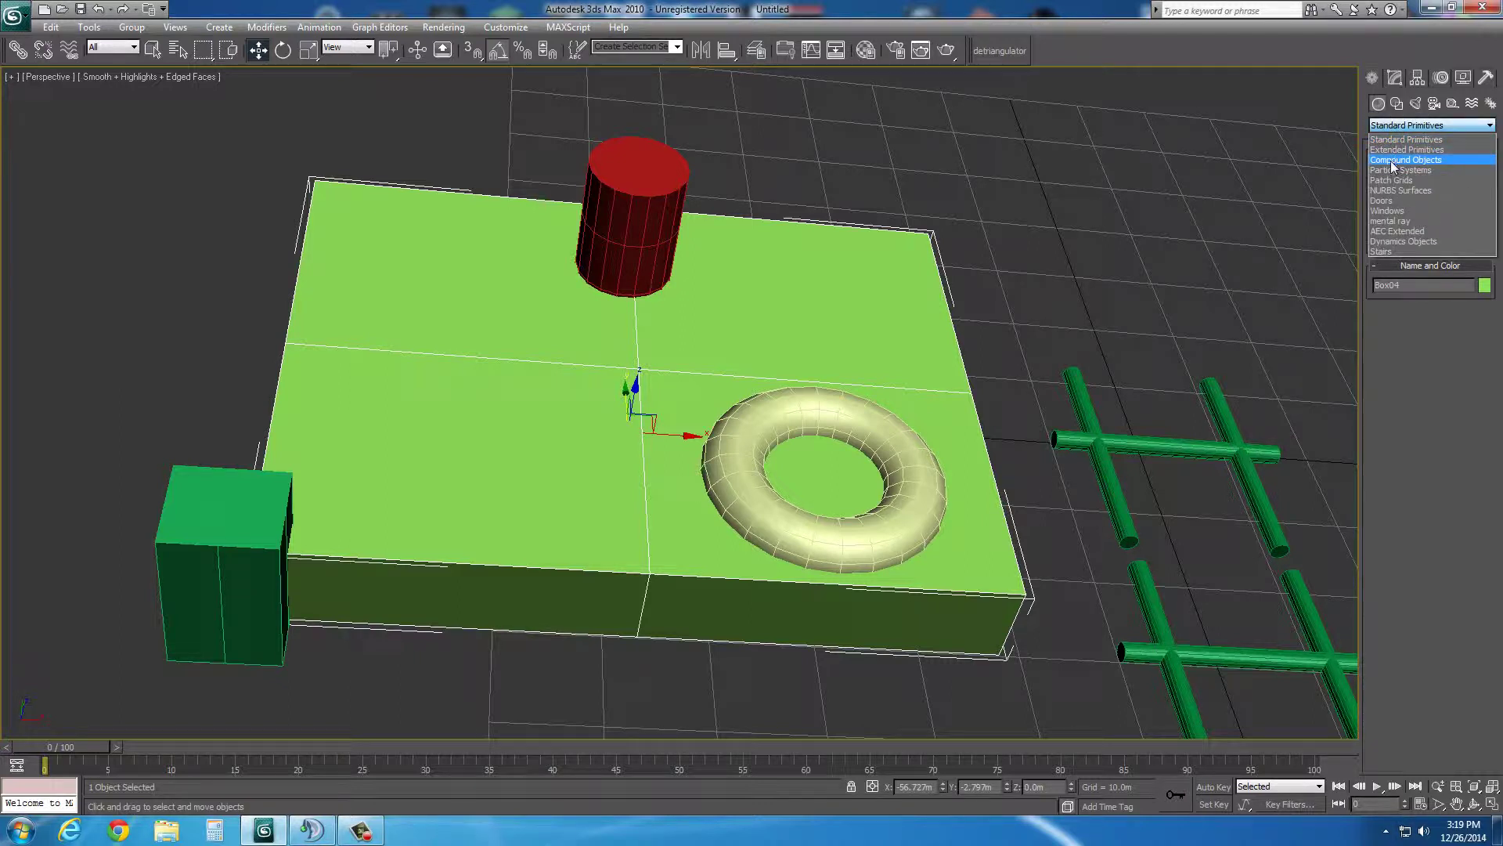
click(1390, 162)
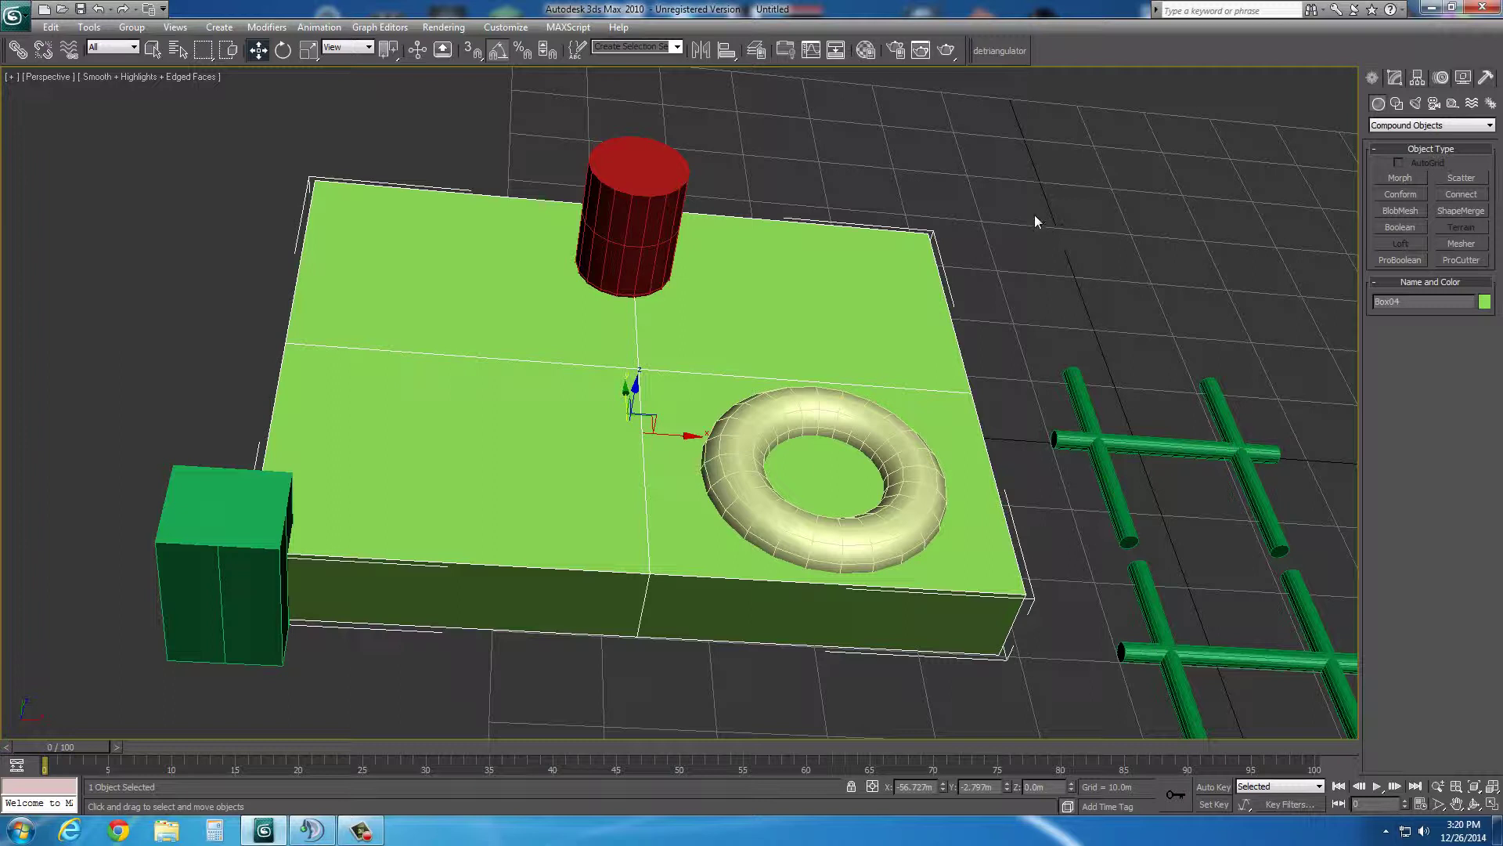
- Subtract the torus from the large flat box using ProBoolean with the Subtraction operation
click(1400, 260)
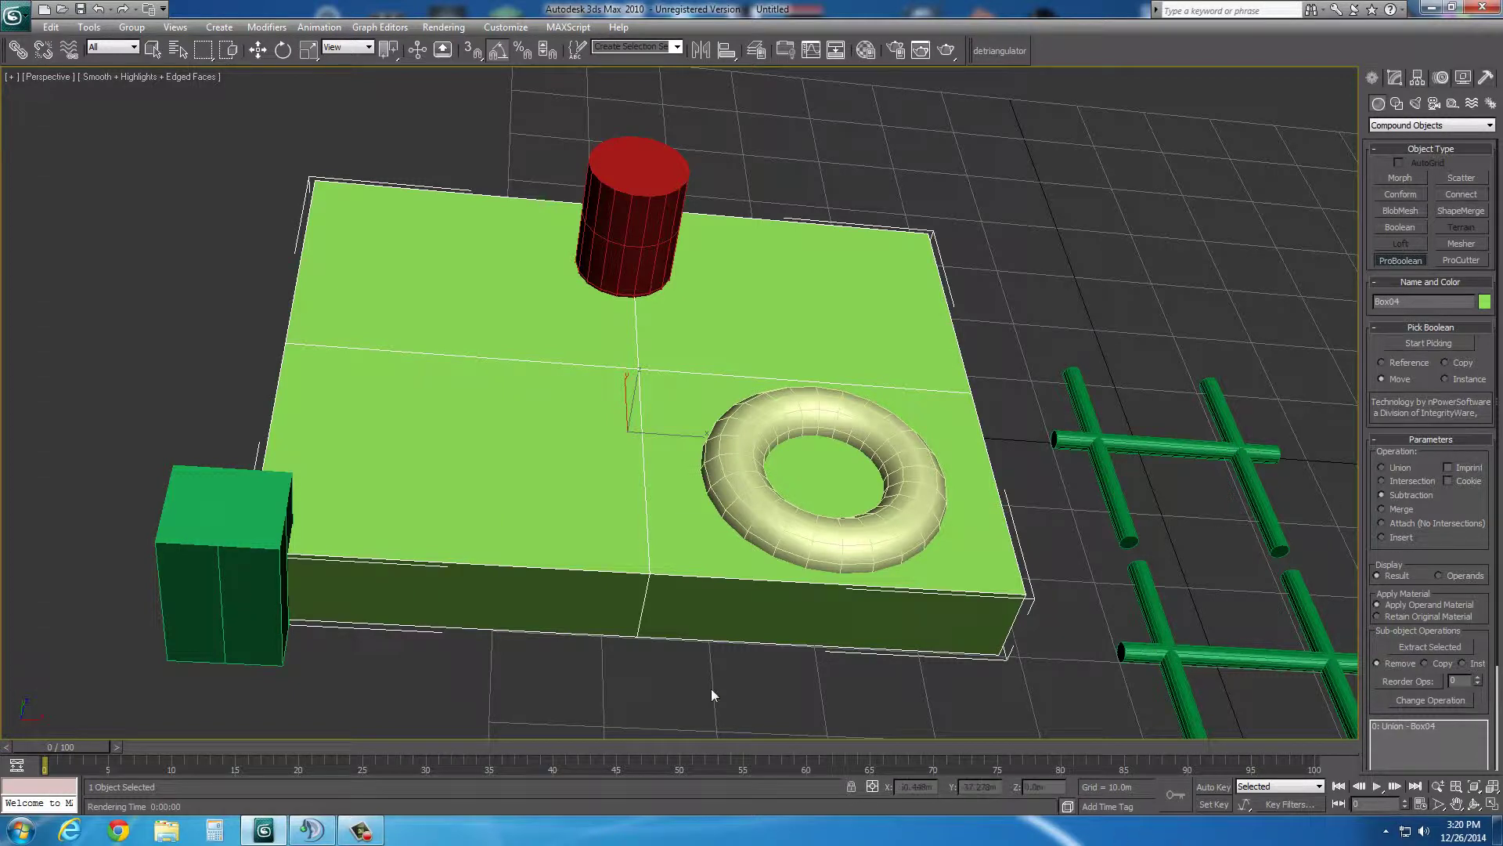
click(1427, 344)
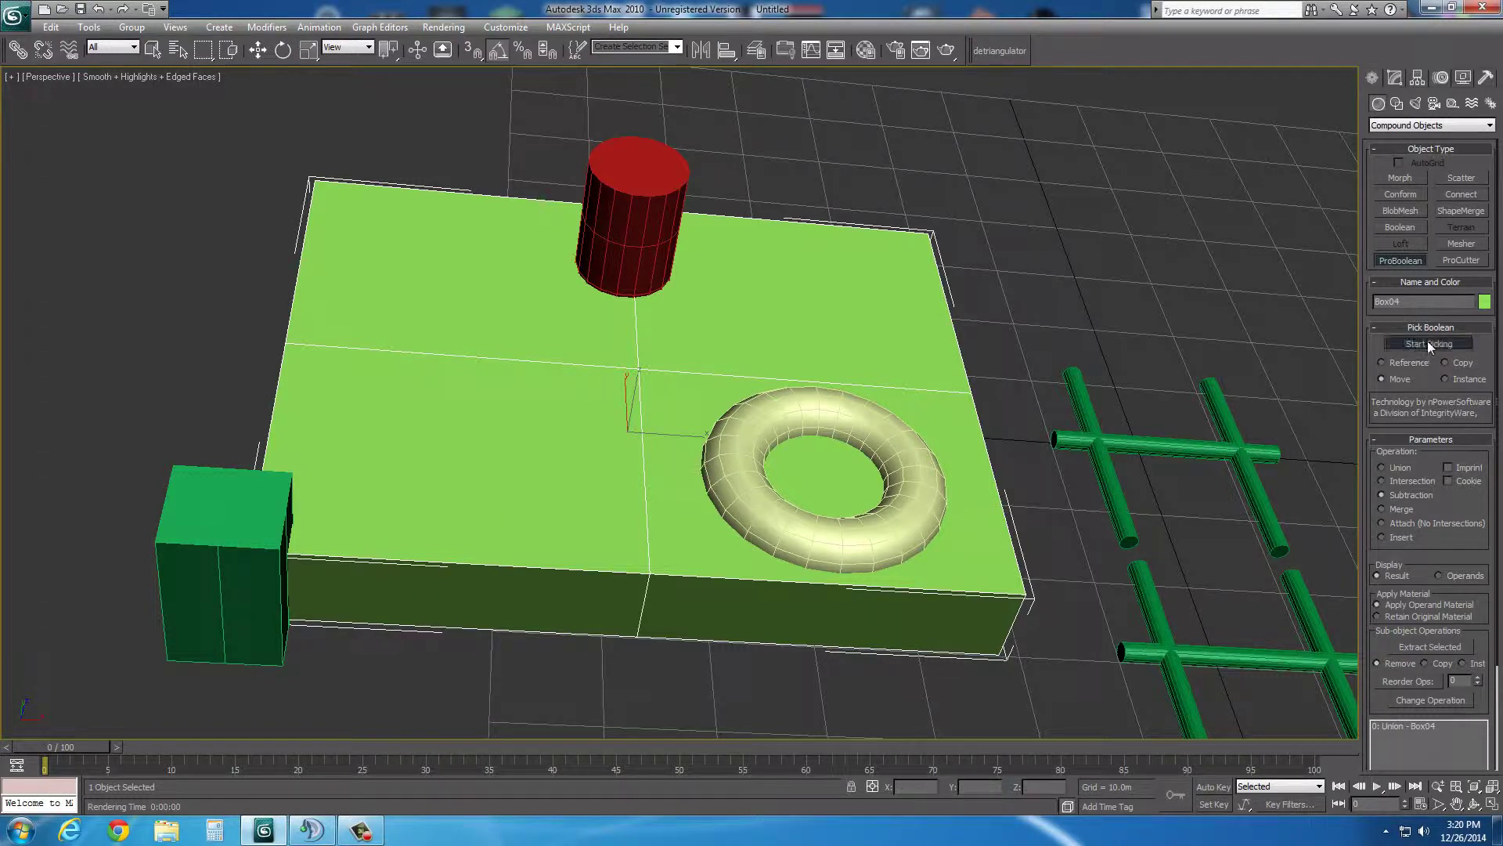
click(714, 452)
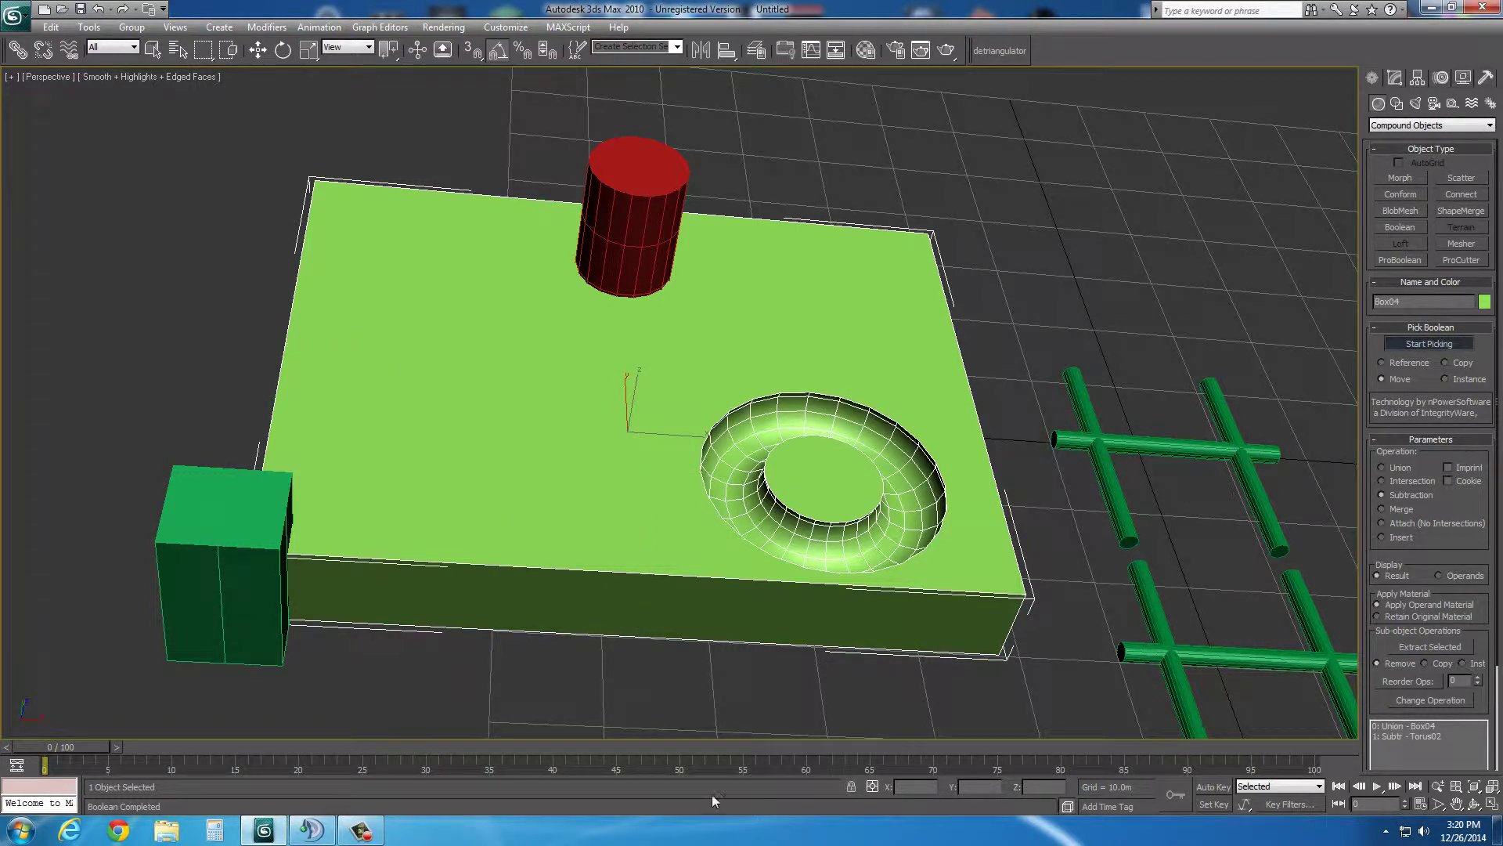
right_click(694, 552)
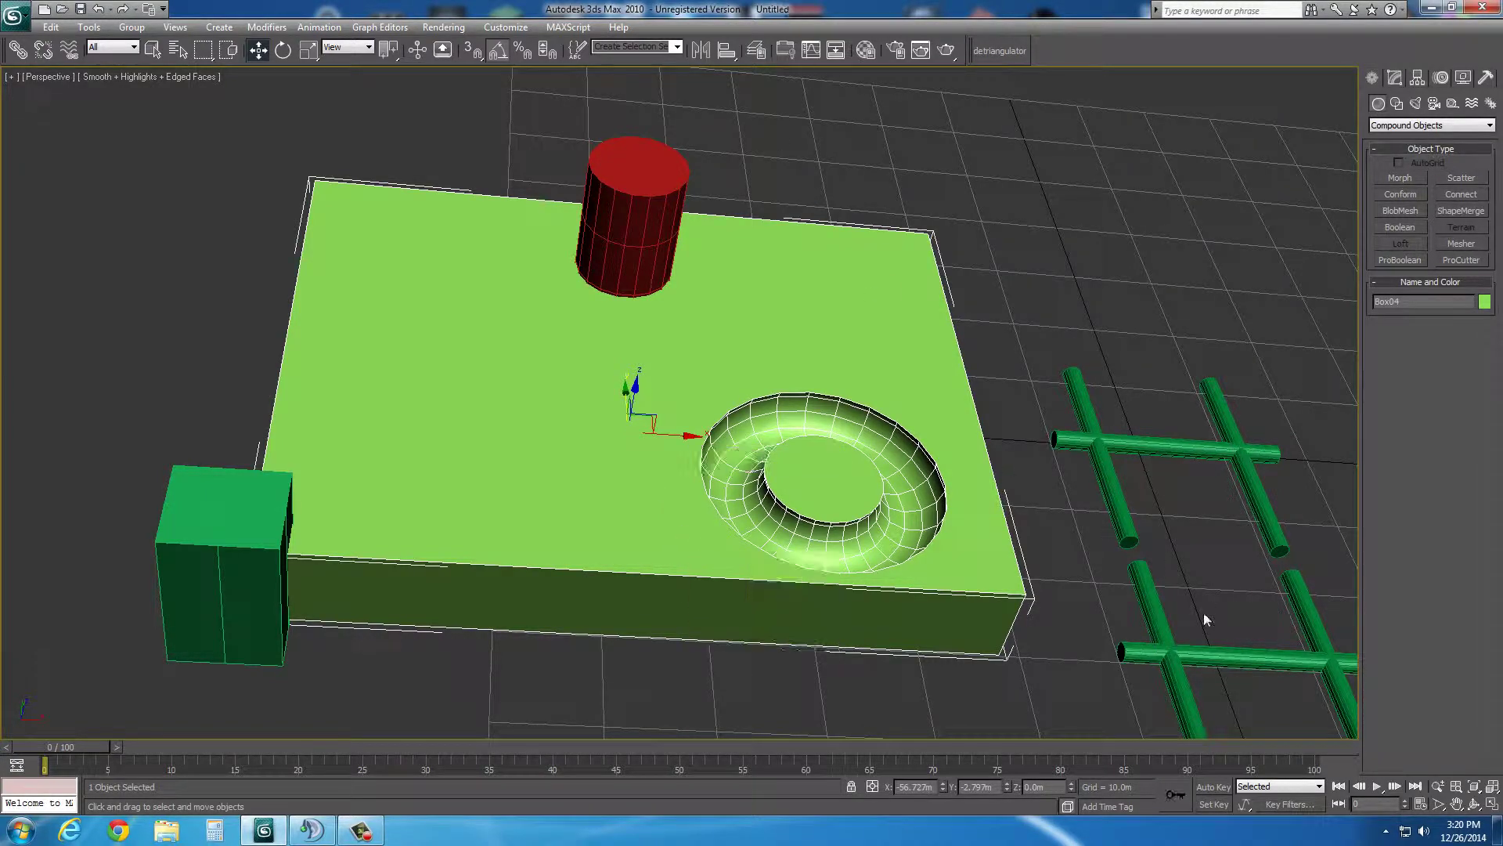
- Examine the ring-shaped groove cut into the slab up close from several angles
click(1474, 803)
drag(818, 465, 878, 411)
middle_drag(946, 461, 715, 513)
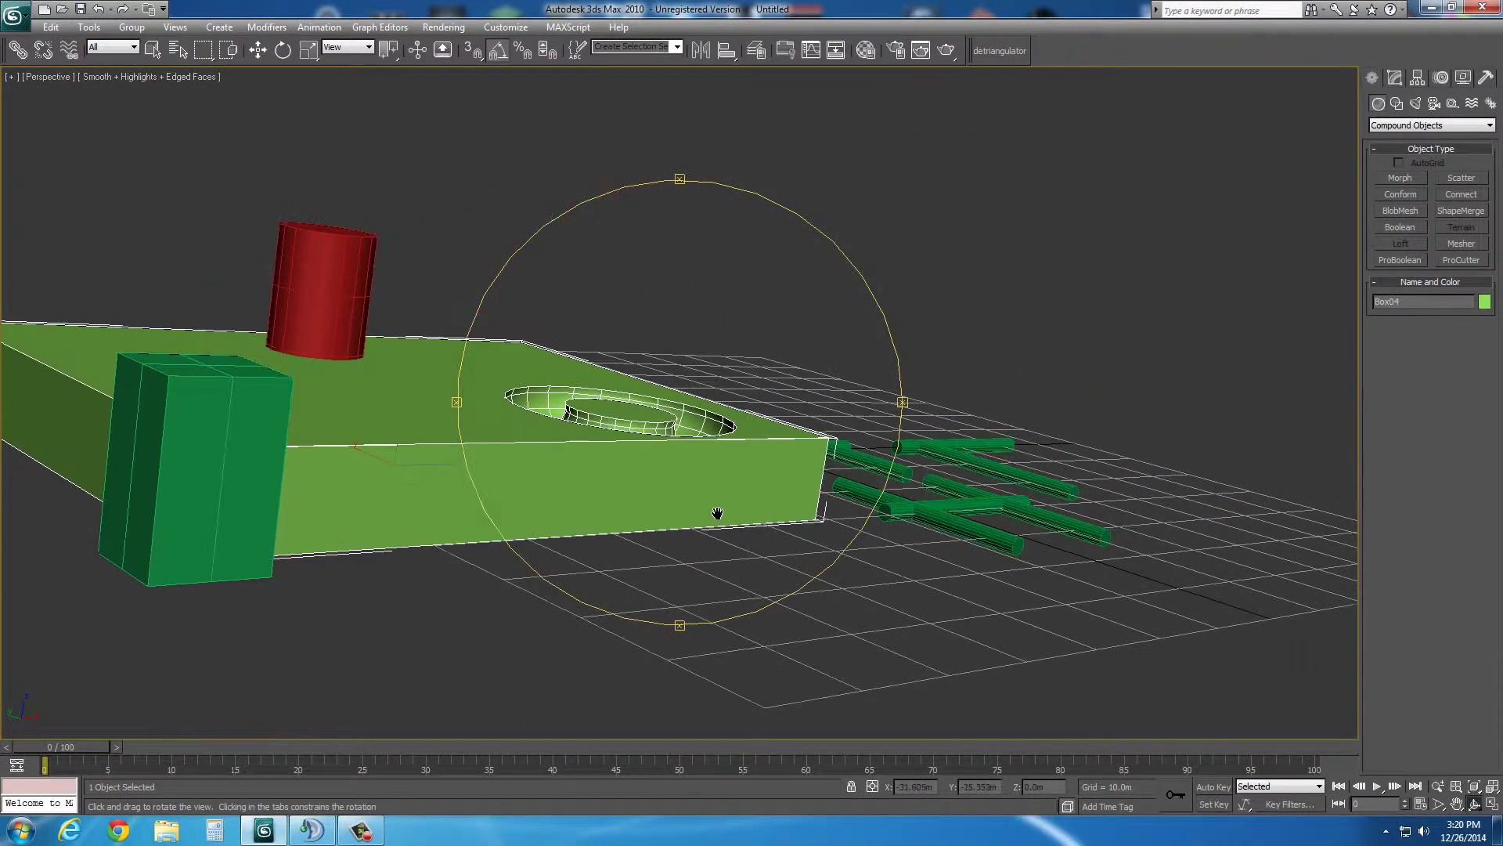
scroll(715, 514, up, 5)
drag(714, 510, 736, 548)
middle_drag(736, 548, 808, 460)
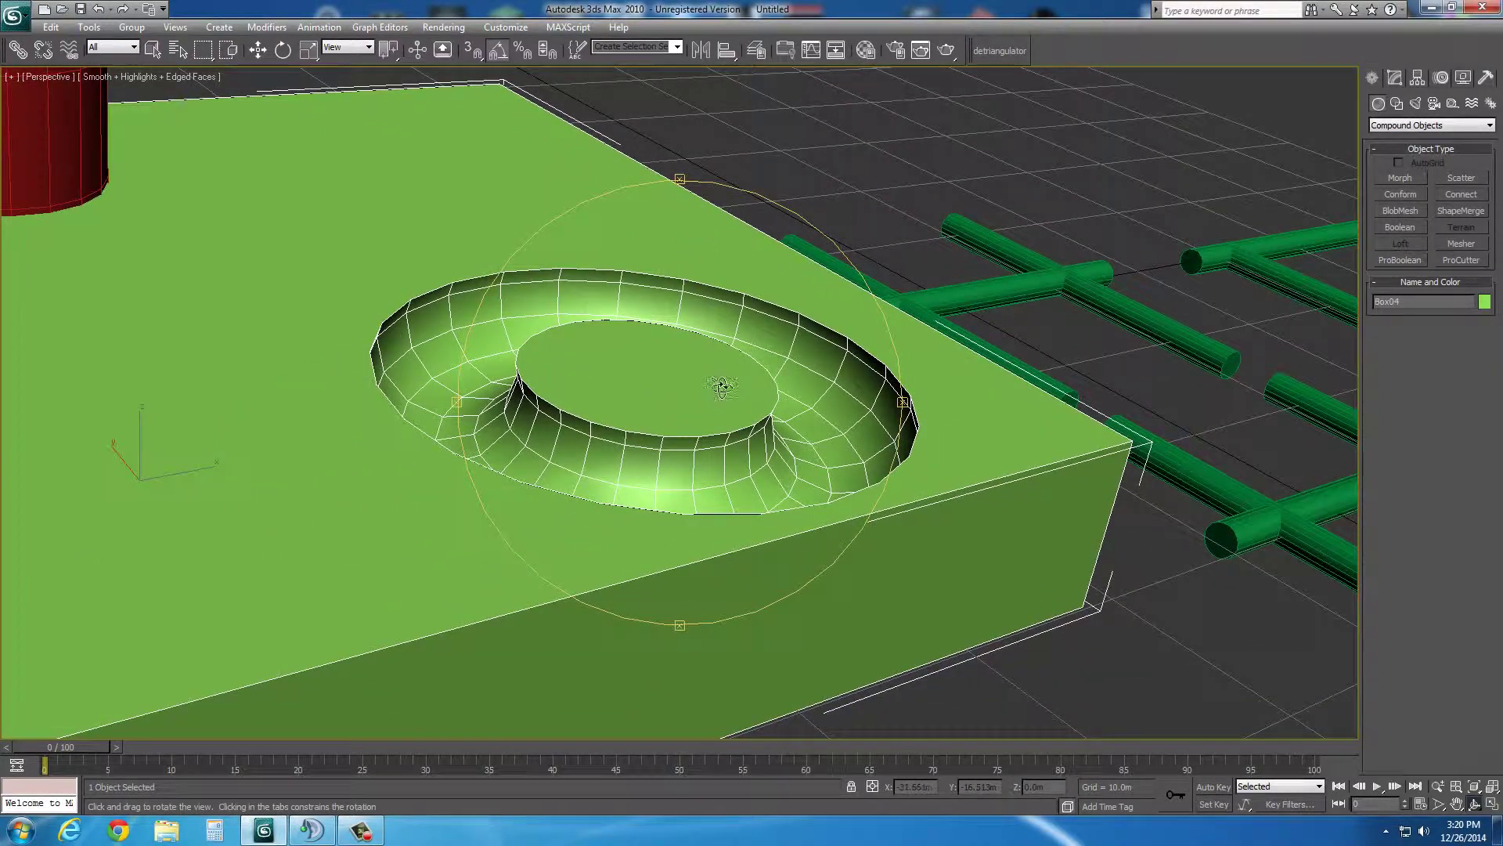
drag(722, 379, 608, 332)
scroll(608, 326, up, 5)
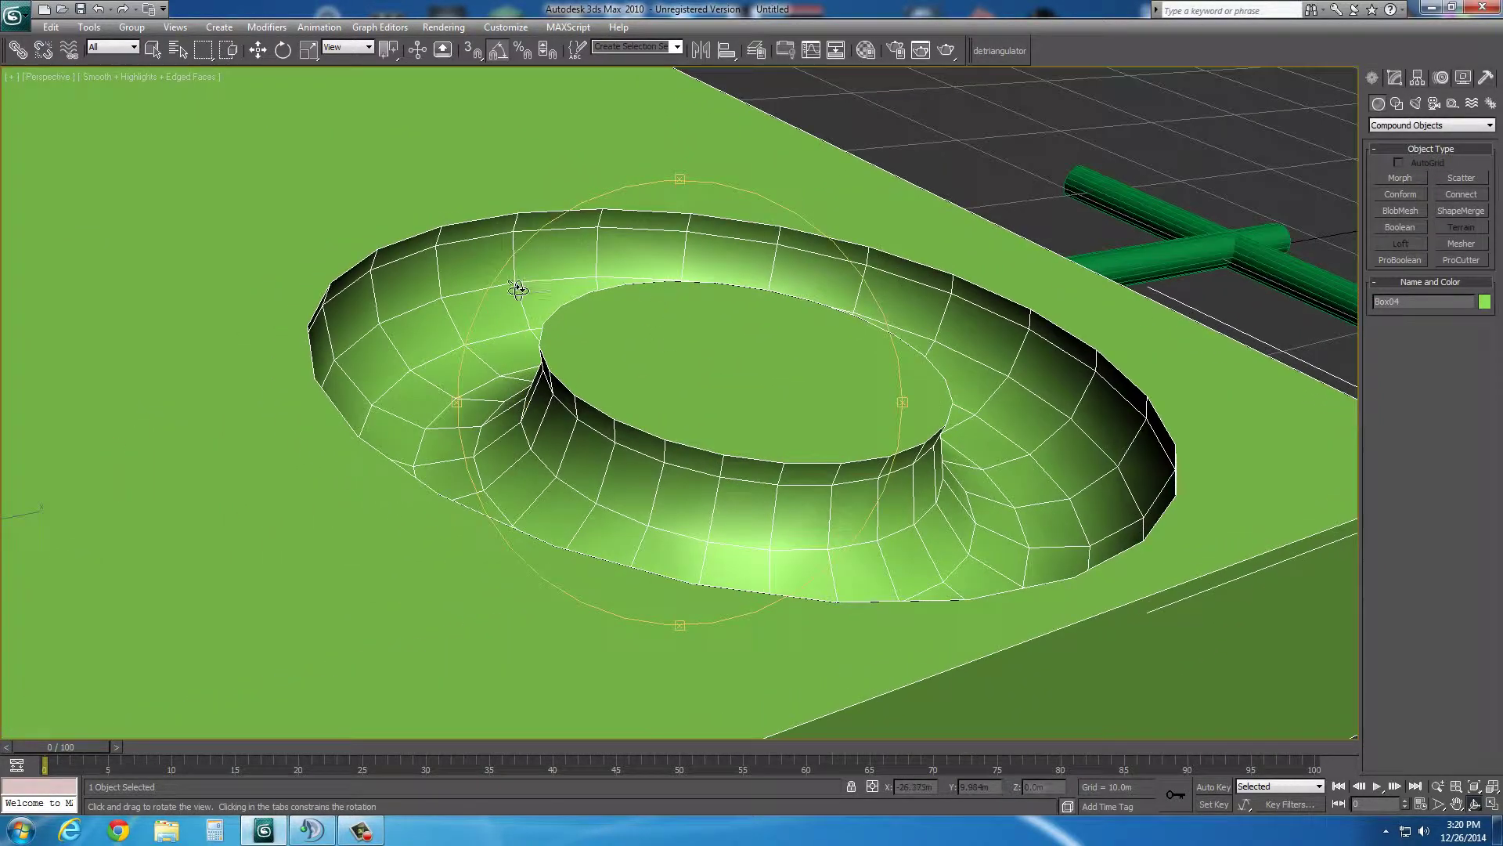
drag(482, 420, 750, 473)
key(w)
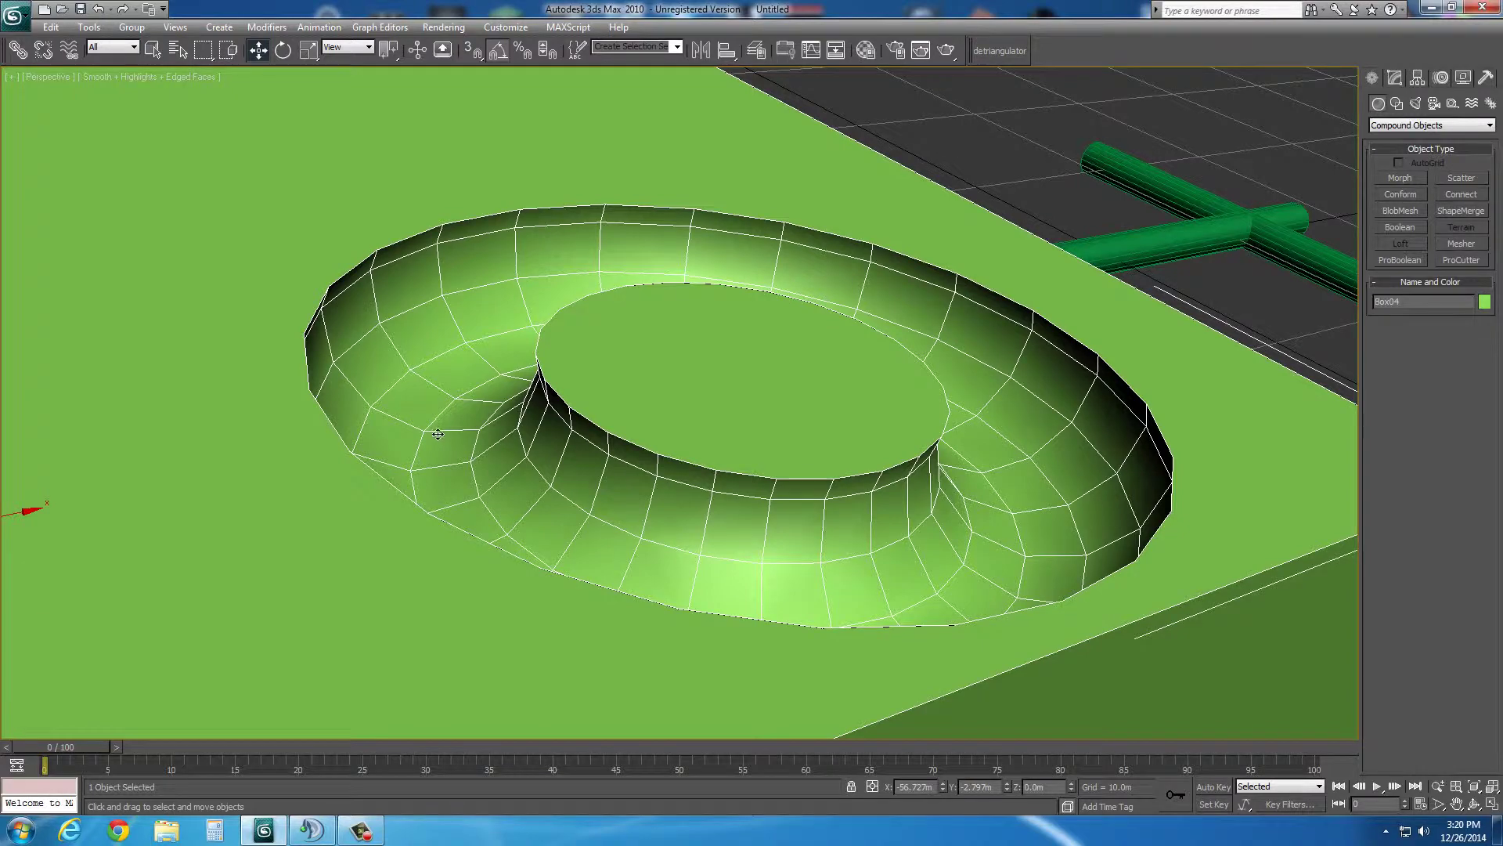
middle_drag(450, 427, 700, 590)
scroll(535, 475, down, 6)
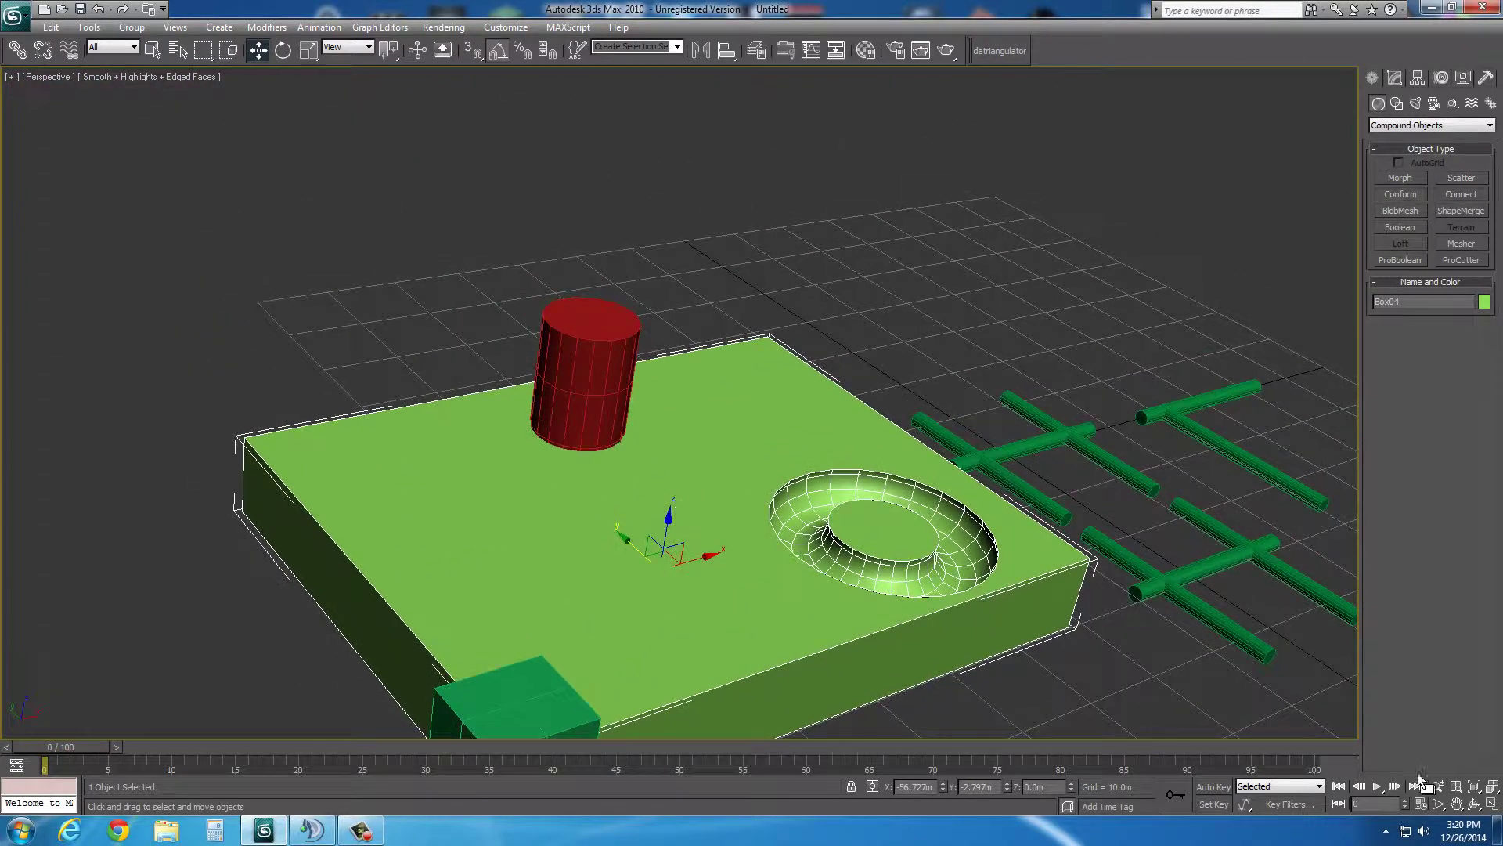
- Cut a round hole in the slab by subtracting the red cylinder with ProBoolean
click(1474, 804)
drag(791, 589, 722, 553)
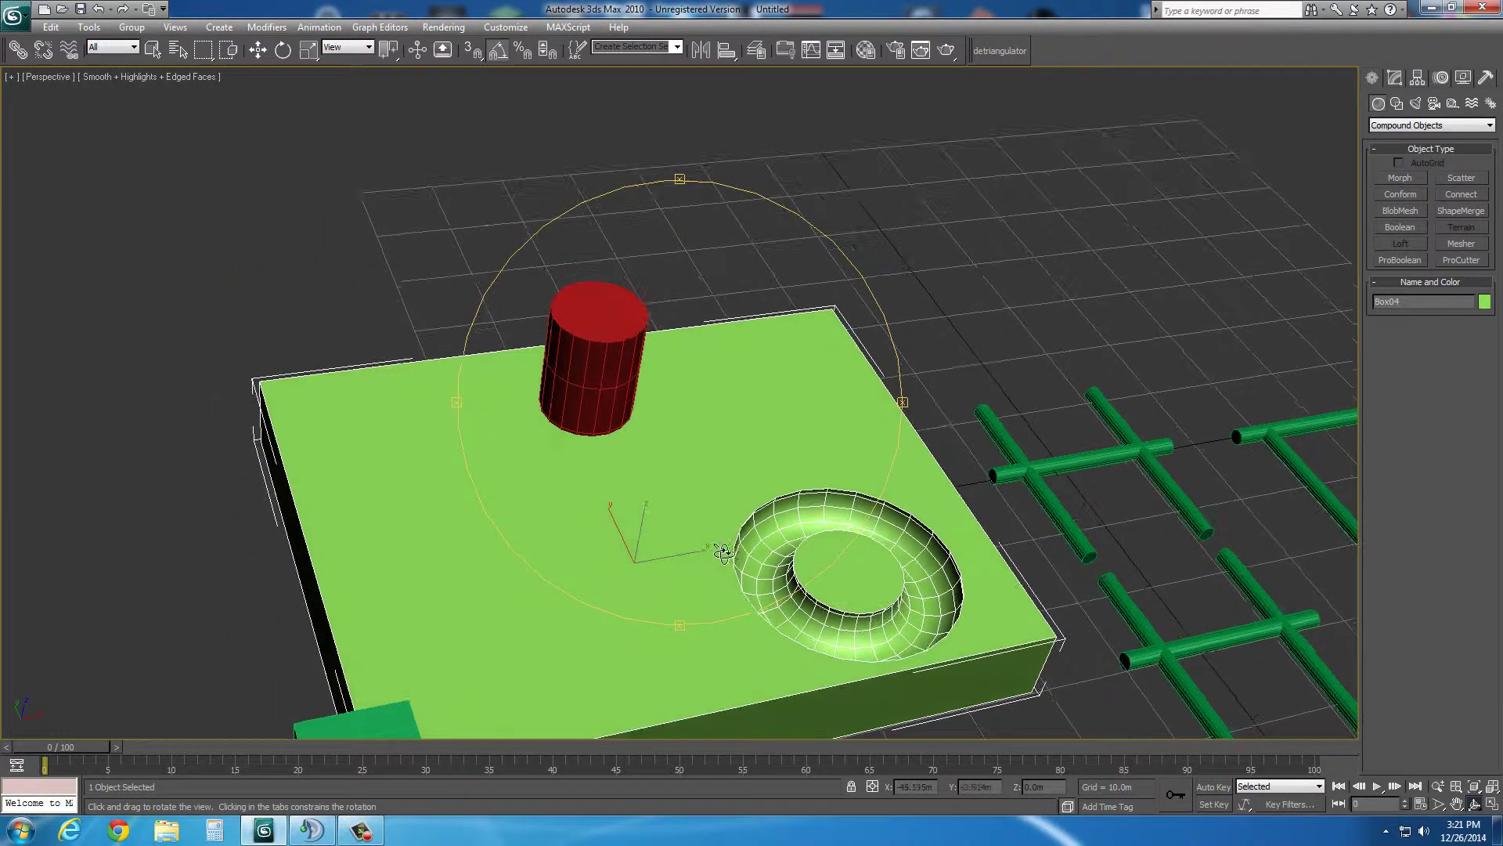
middle_drag(726, 493, 829, 536)
scroll(829, 536, up, 3)
right_click(872, 494)
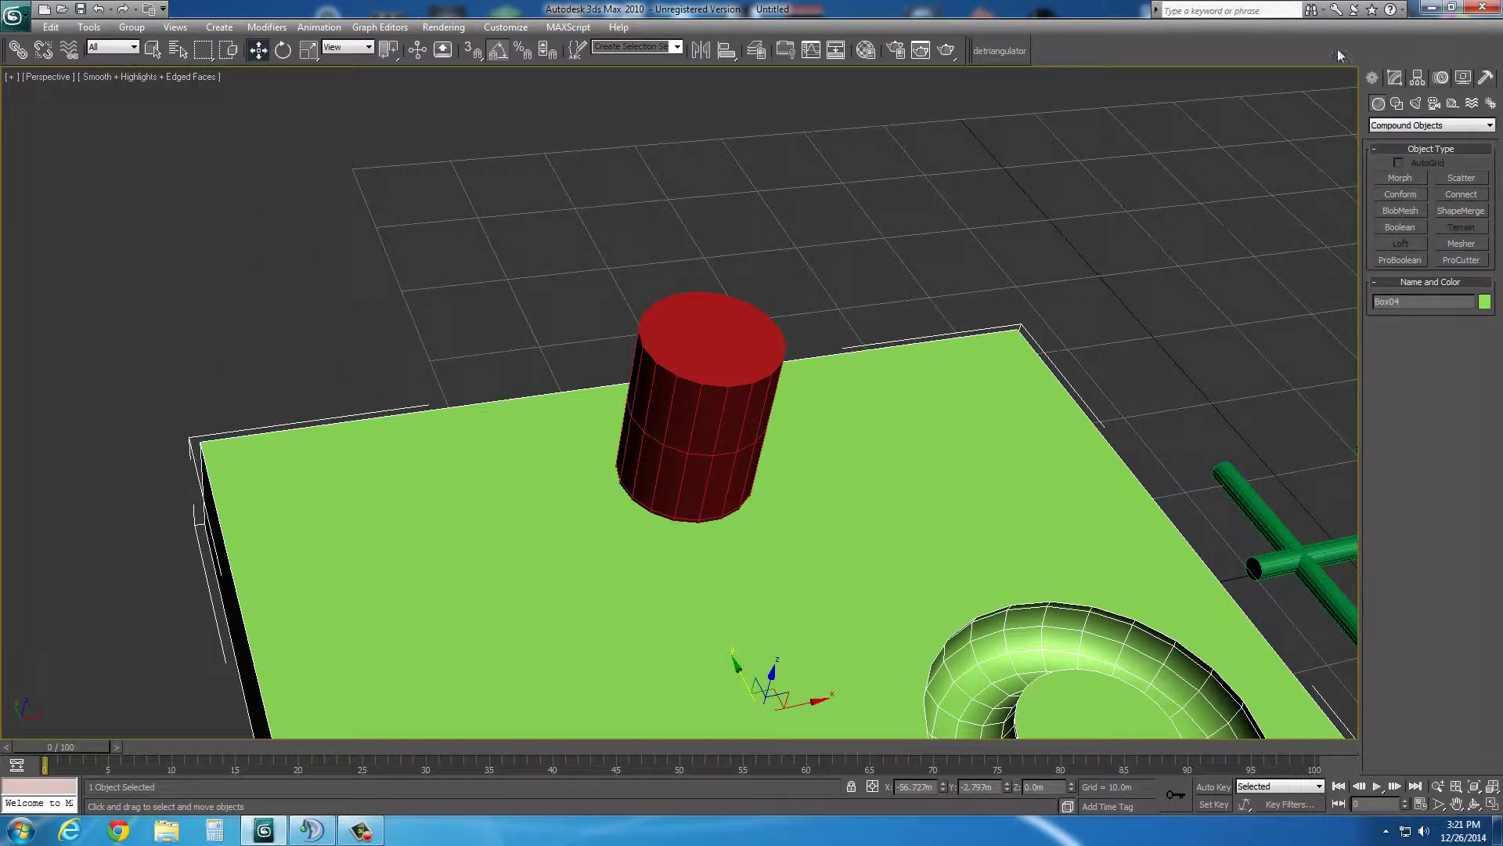
click(1382, 260)
click(1428, 343)
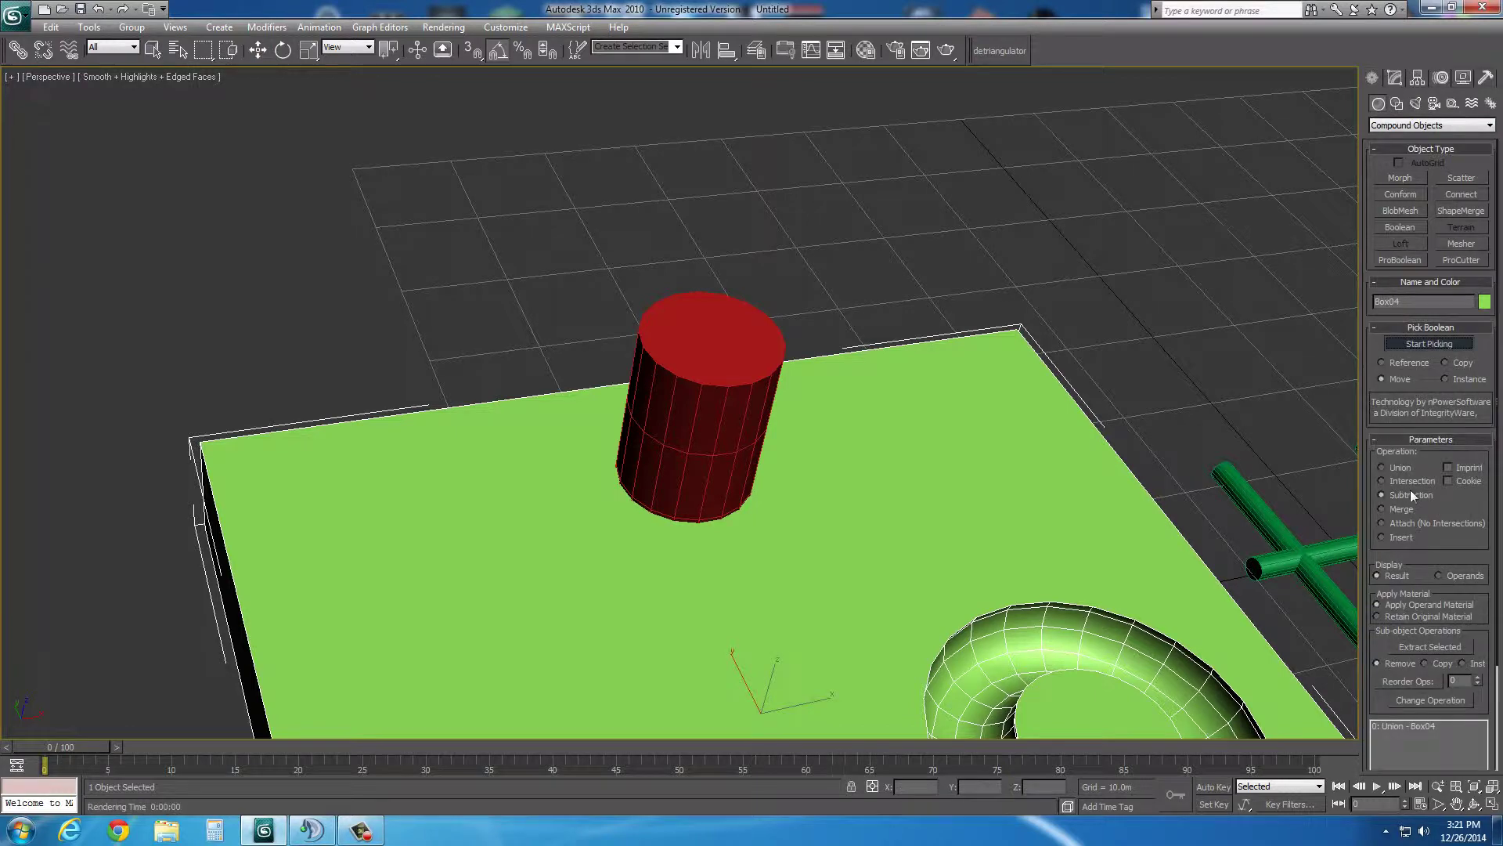
click(661, 429)
scroll(726, 604, up, 4)
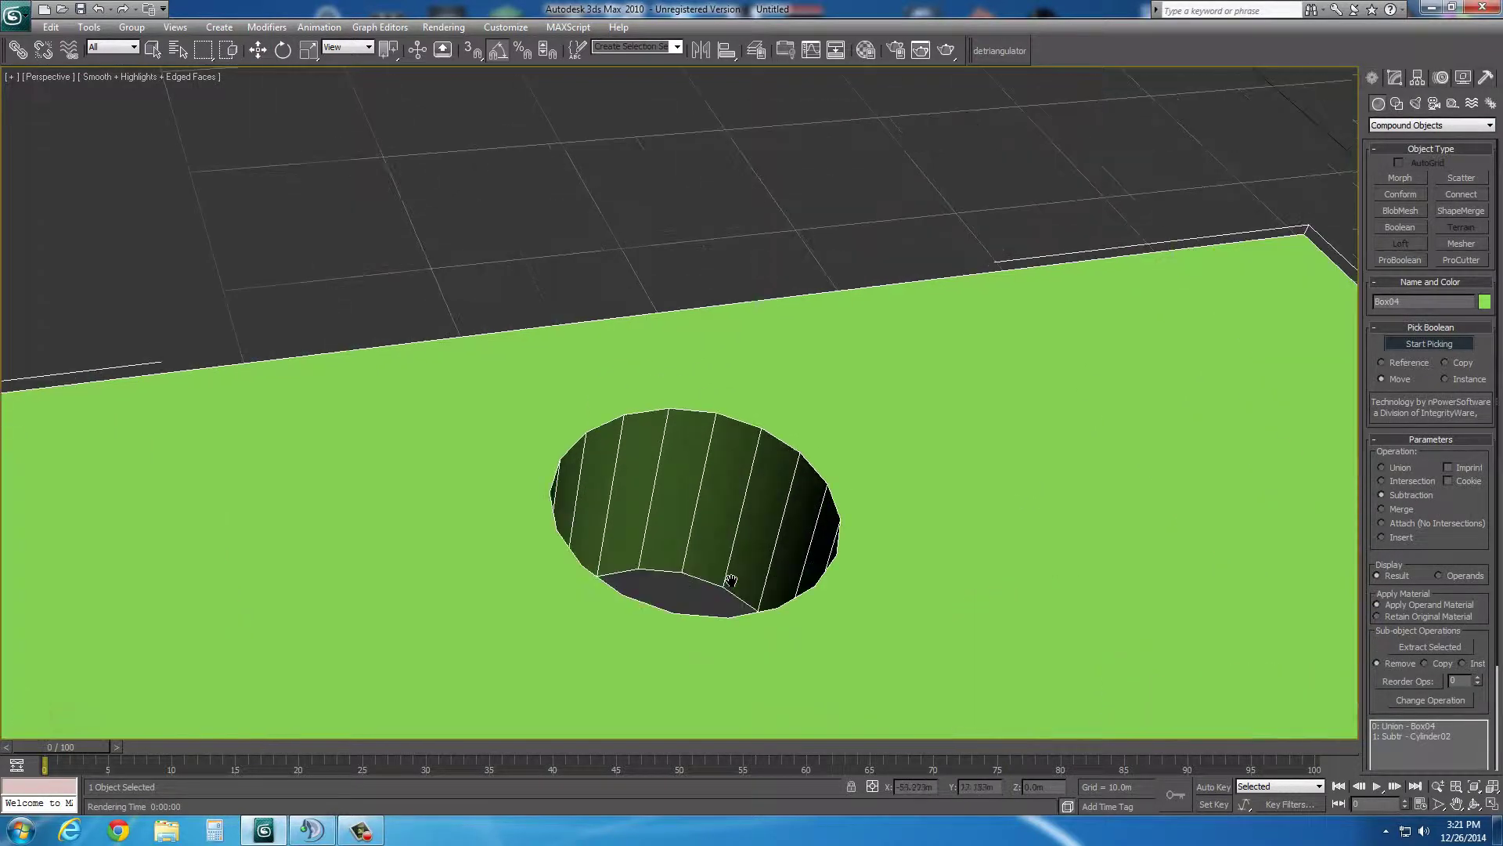
scroll(795, 629, down, 4)
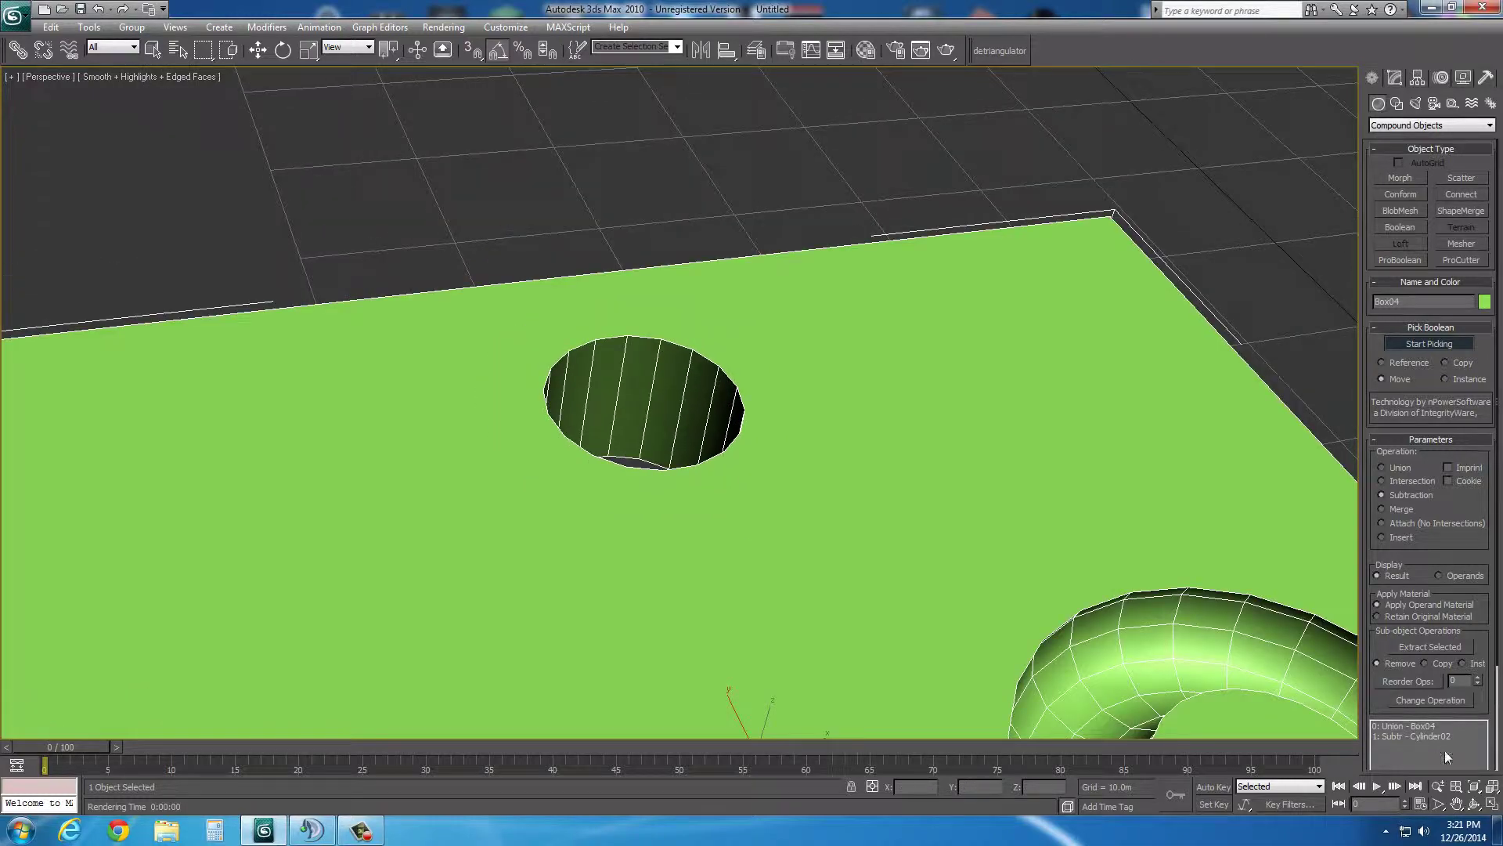
- Try to subtract the dark green corner box from the slab with ProBoolean, undoing each attempt
key(ctrl+r)
mouse_move(707, 445)
mouse_down()
mouse_move(701, 509)
mouse_move(672, 498)
mouse_move(671, 513)
mouse_move(732, 525)
mouse_move(729, 480)
mouse_move(616, 453)
mouse_move(733, 440)
mouse_up()
right_click(734, 440)
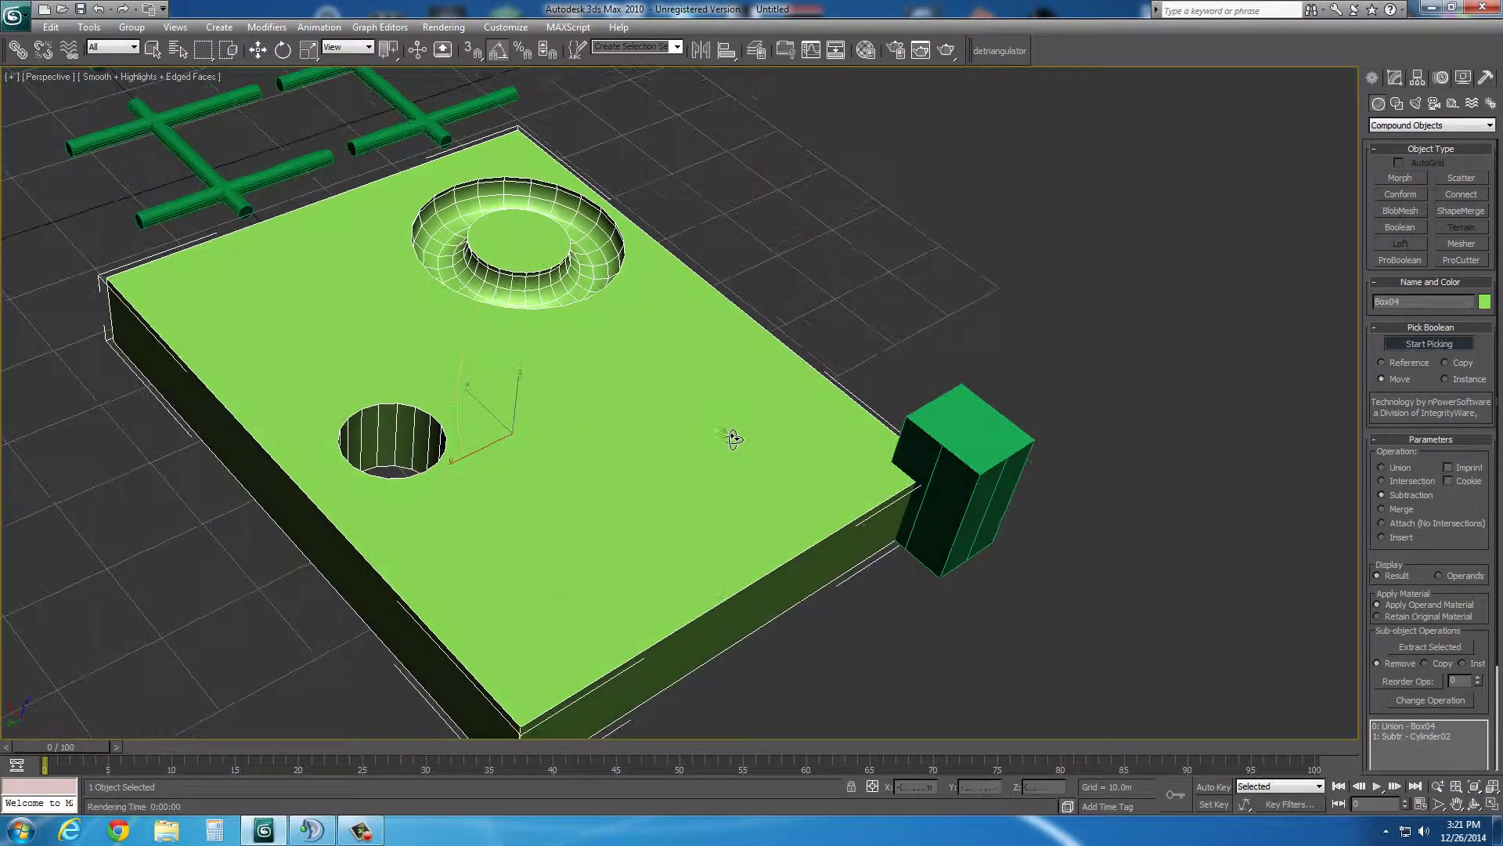
click(973, 483)
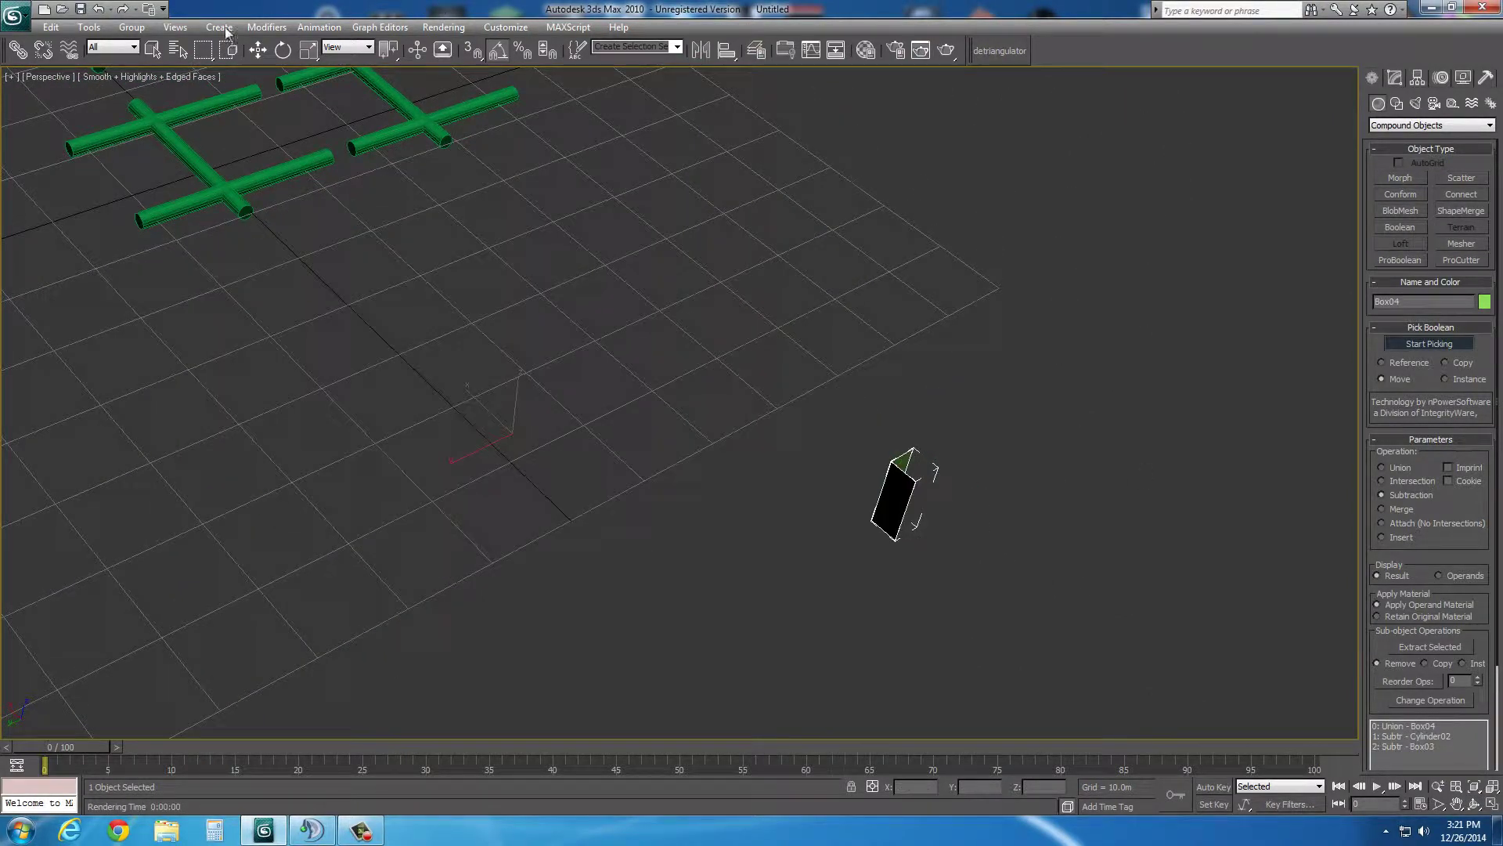
click(99, 10)
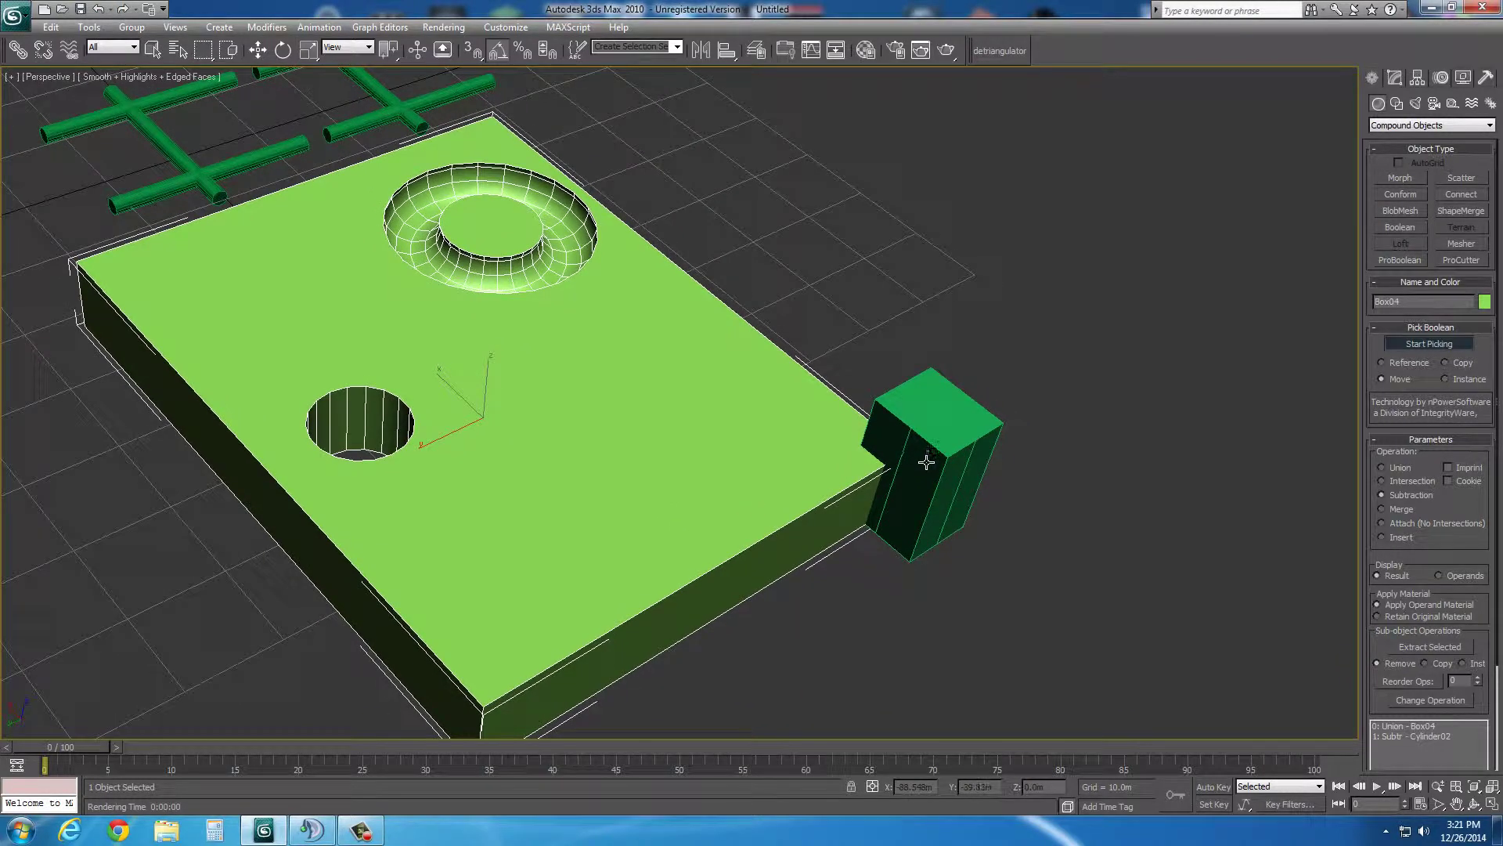
click(977, 454)
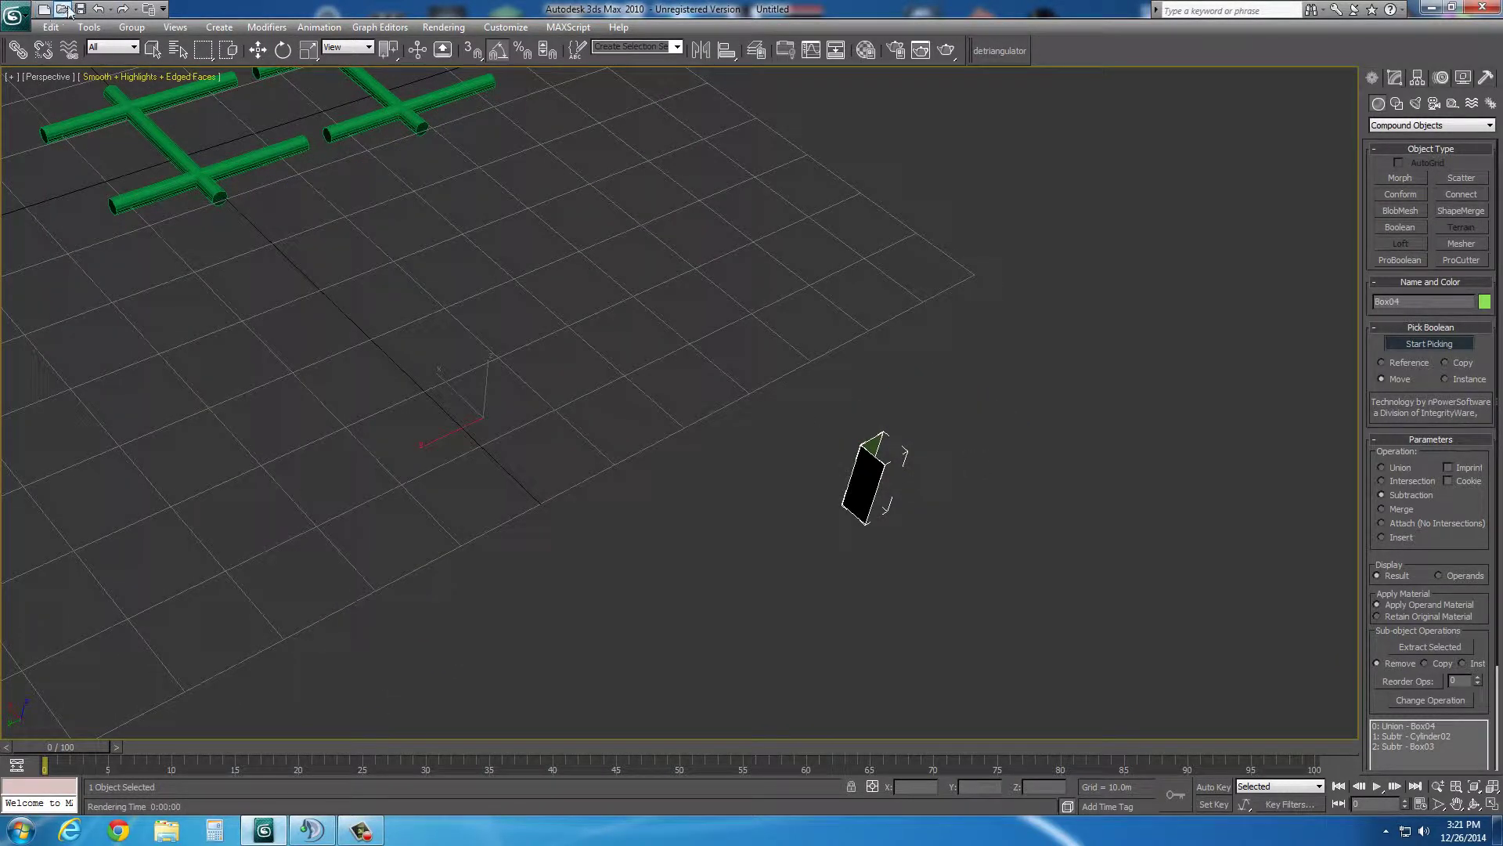
click(98, 10)
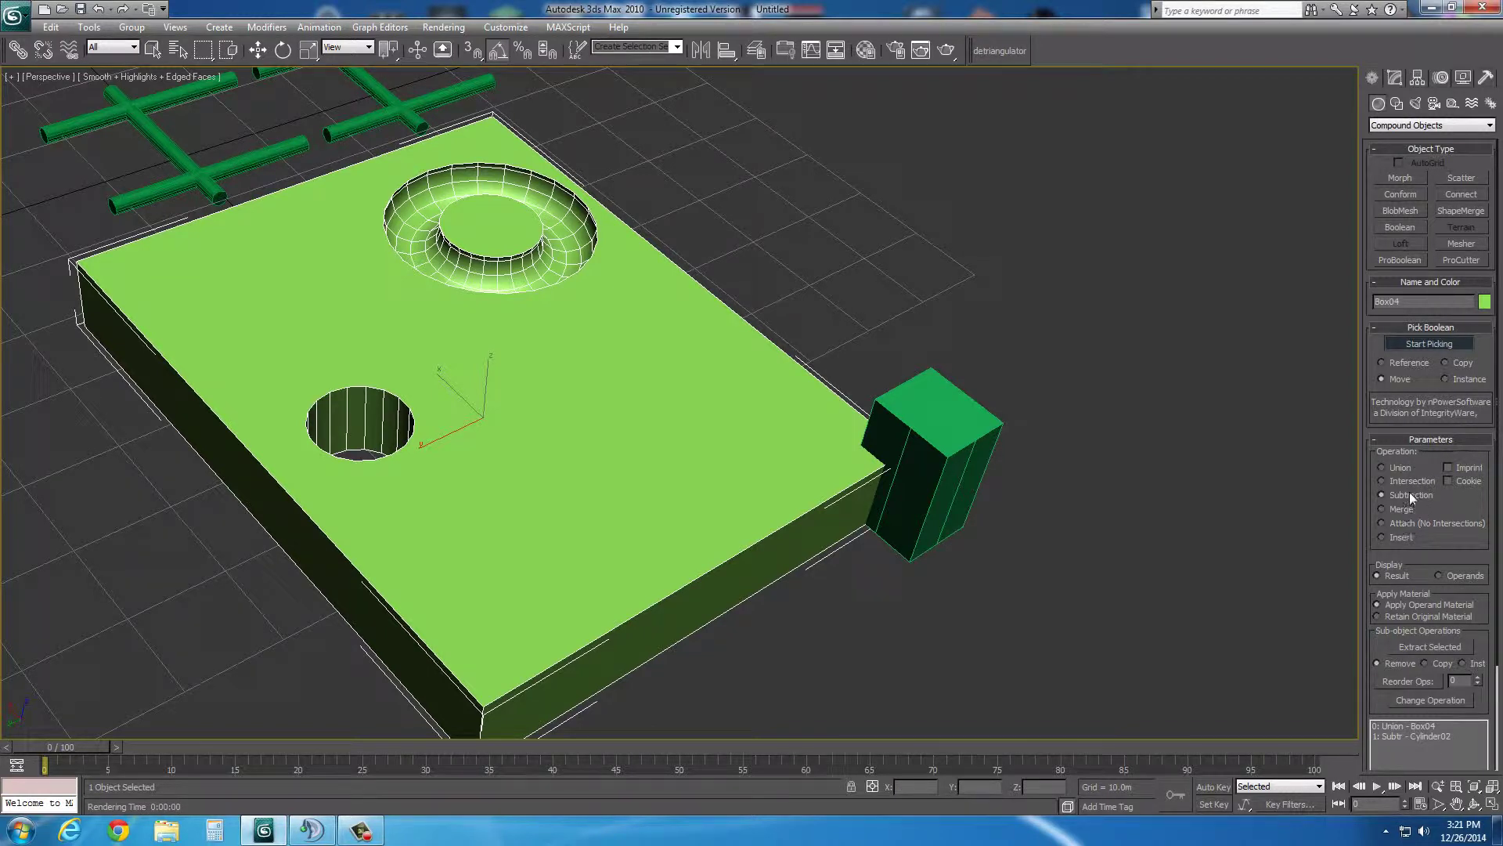
- Try subtracting the dark green corner box from the slab with Imprint enabled, inspect the corner, and undo the operation
click(1475, 467)
click(973, 493)
scroll(802, 607, up, 5)
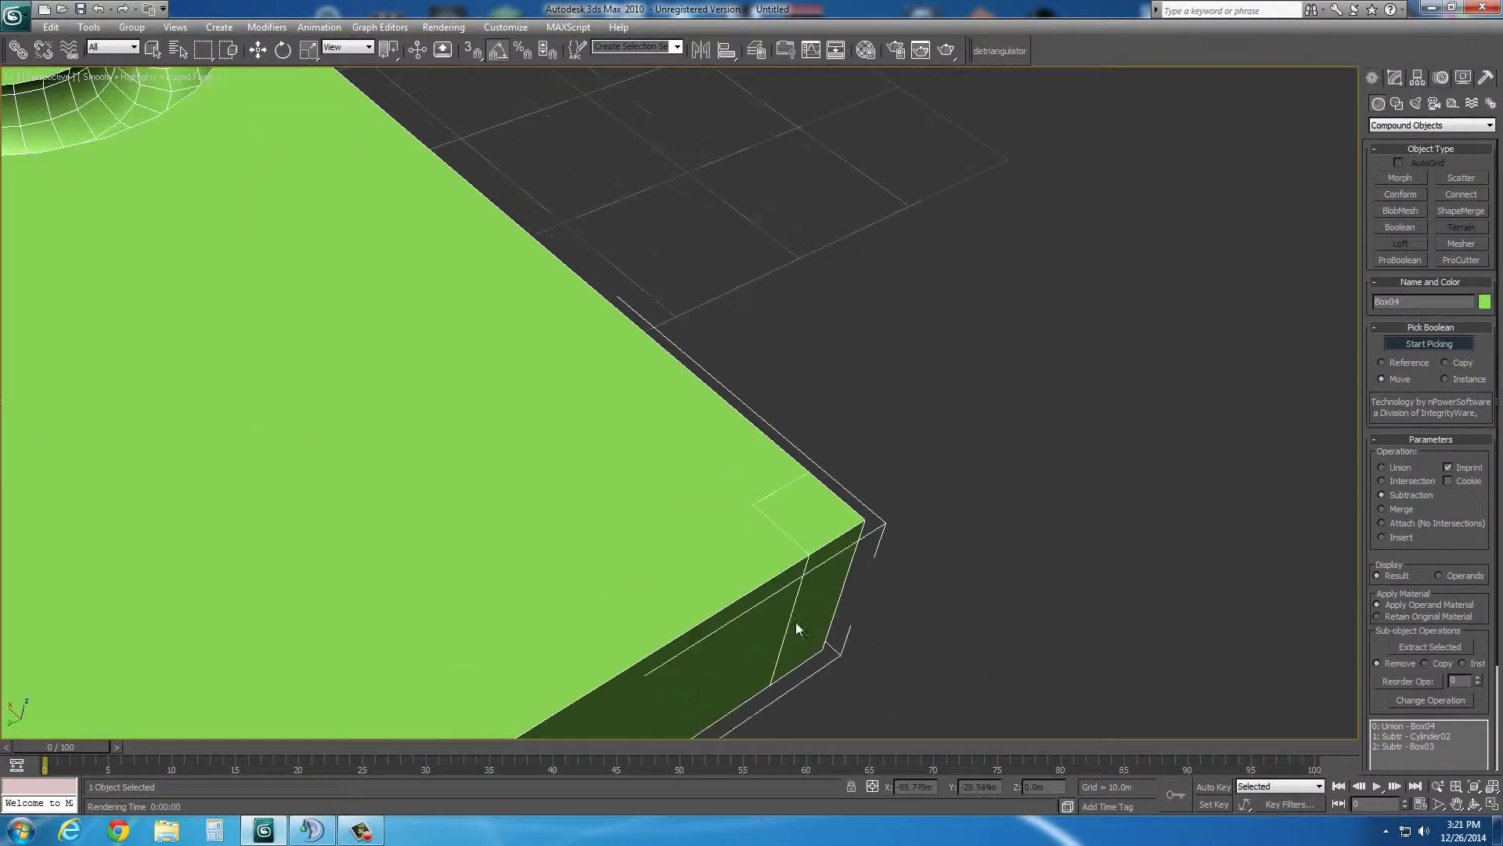
middle_drag(782, 575, 769, 558)
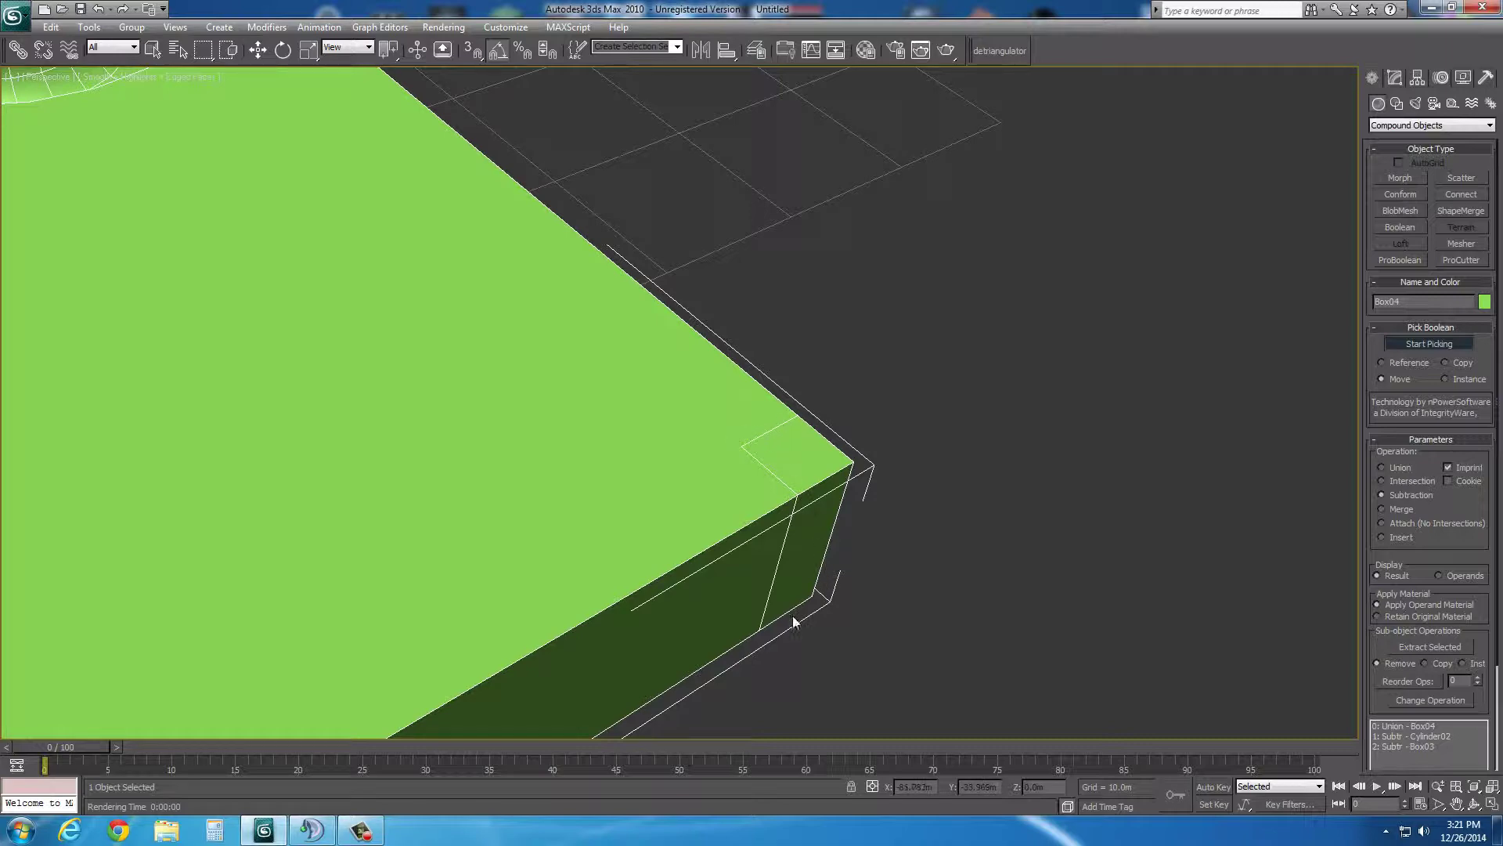
scroll(796, 548, down, 6)
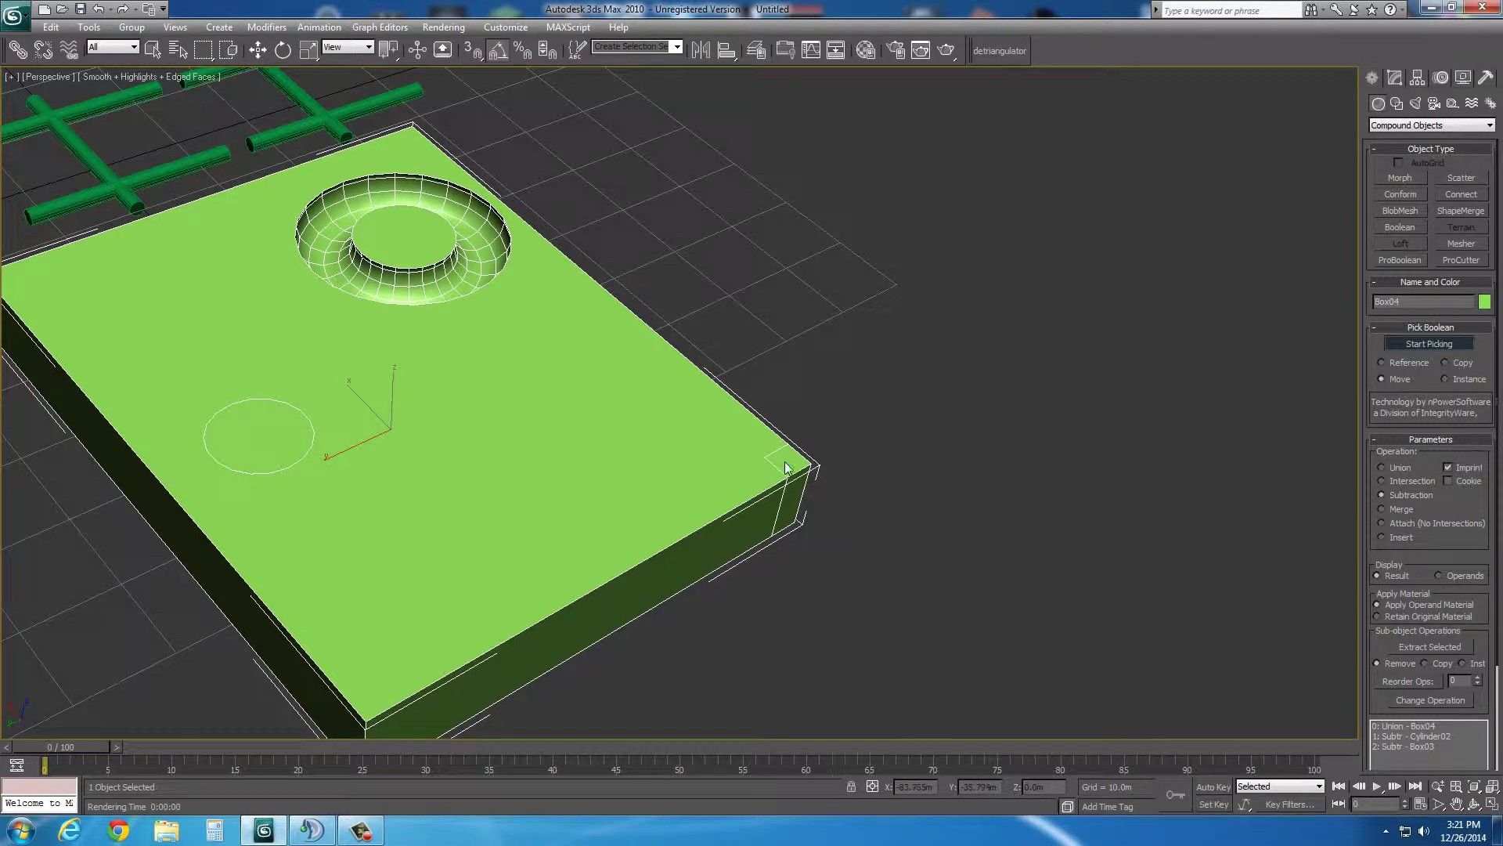
scroll(805, 503, up, 5)
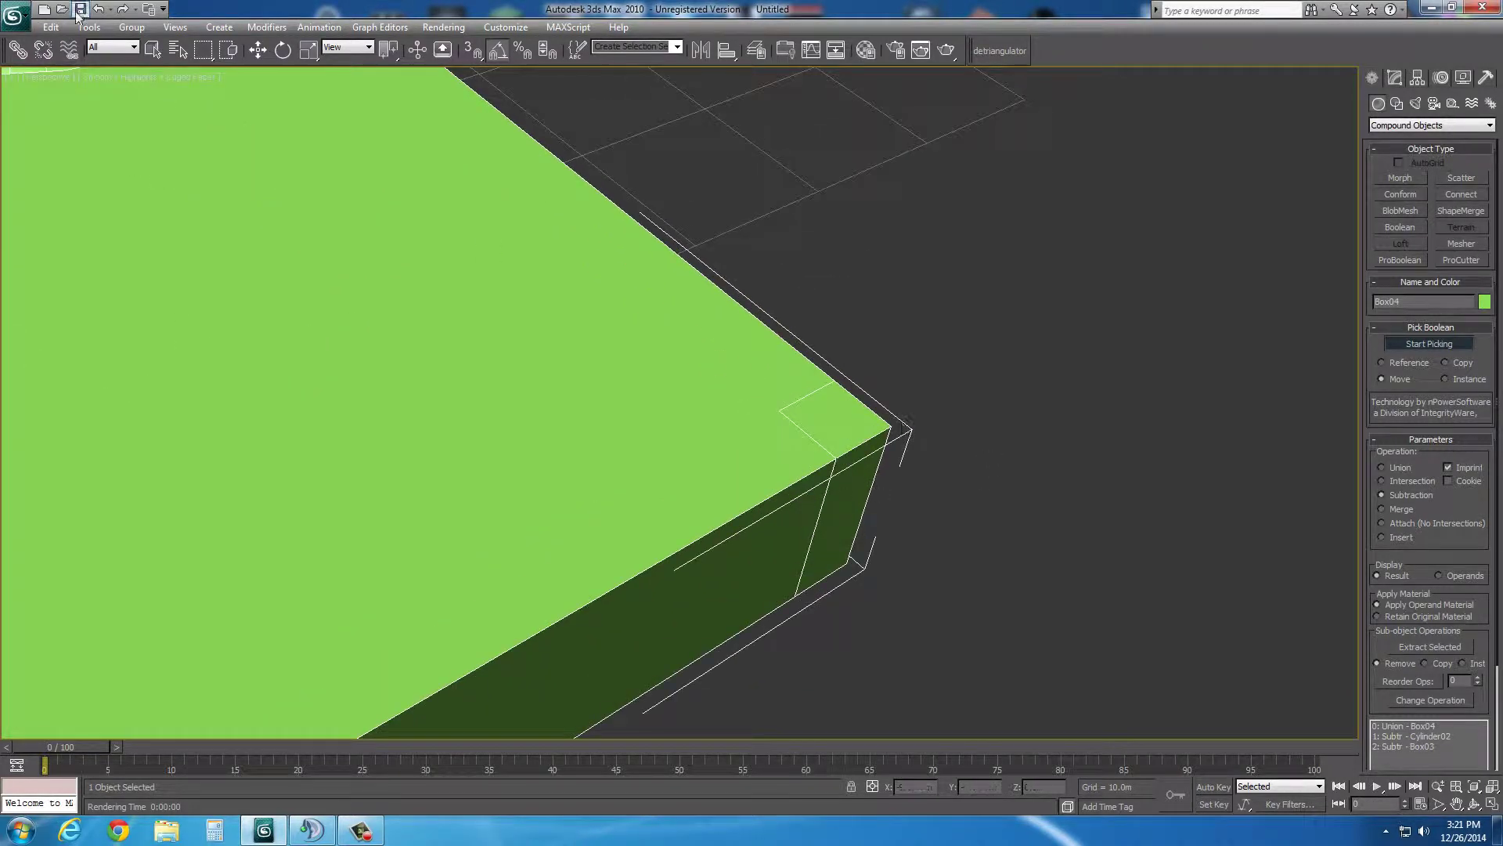
click(98, 9)
- Try subtracting the dark green corner box from the slab with Cookie enabled, inspect the cut corner, and undo the operation
scroll(745, 449, up, 2)
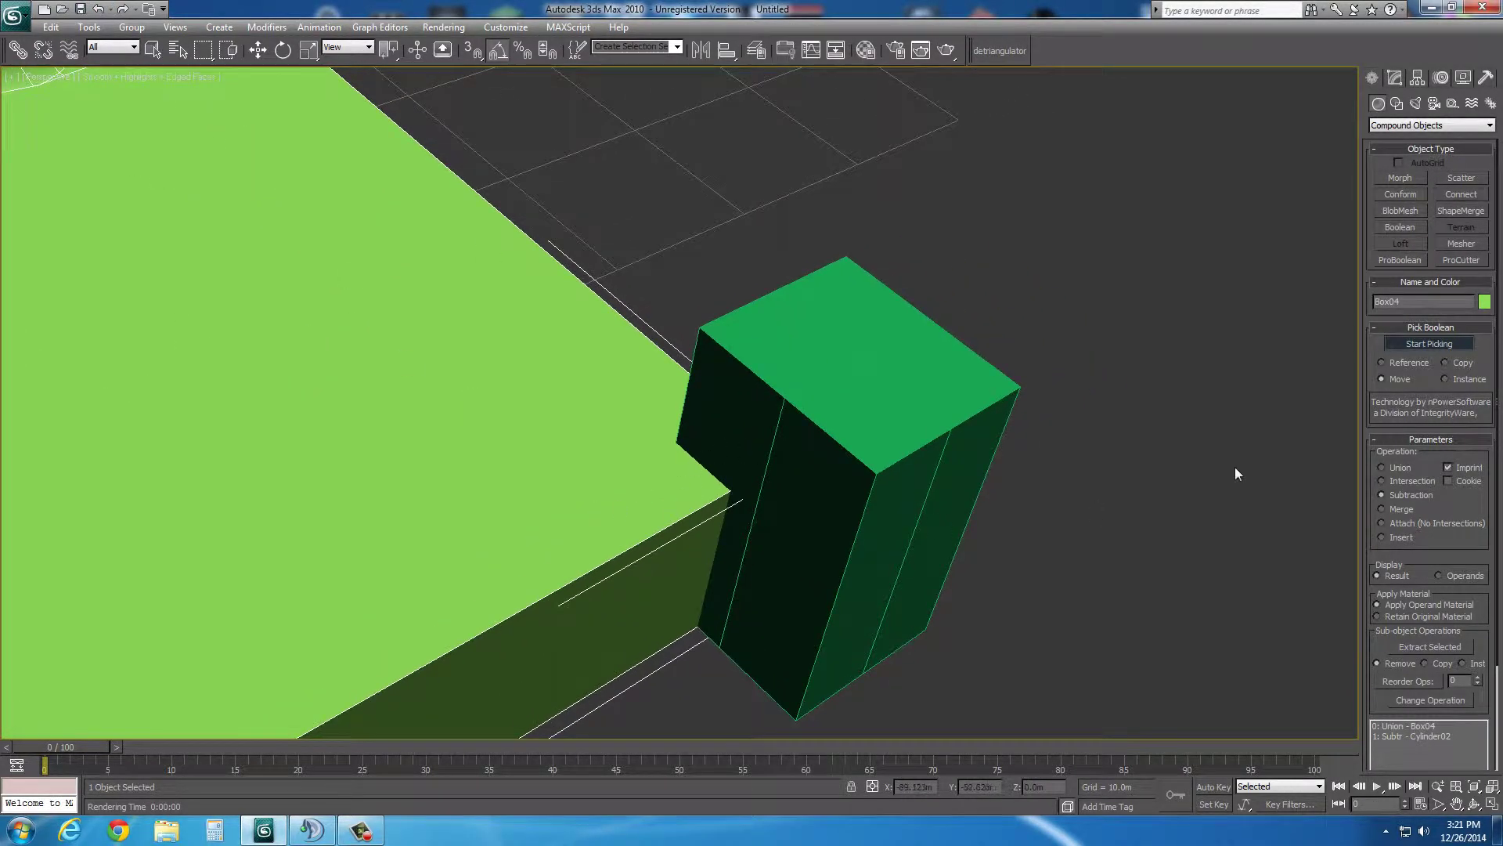
click(1467, 482)
click(818, 539)
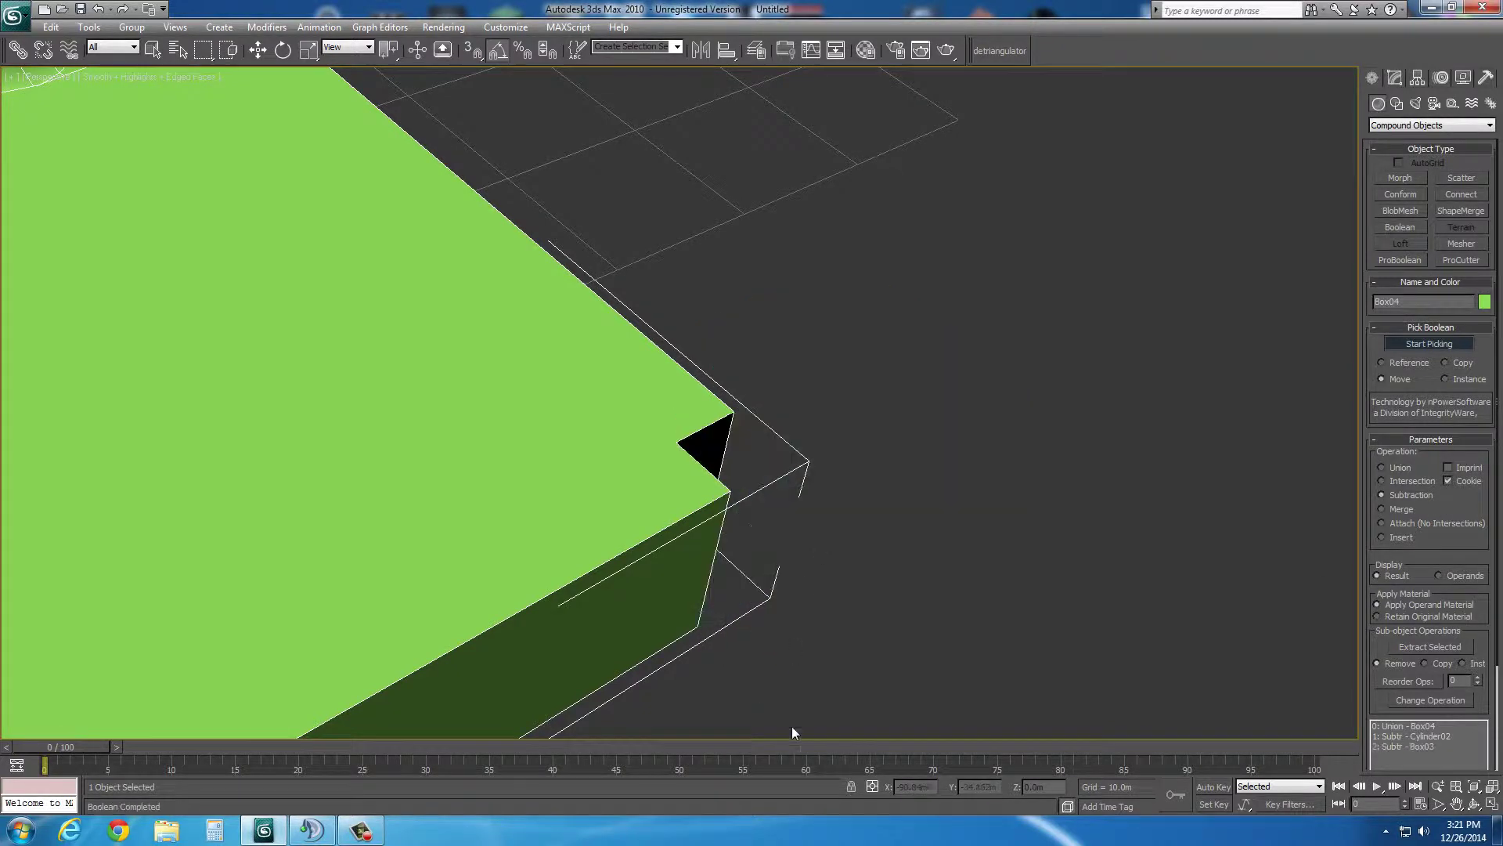
click(1473, 804)
drag(821, 521, 753, 538)
right_click(763, 538)
click(1451, 478)
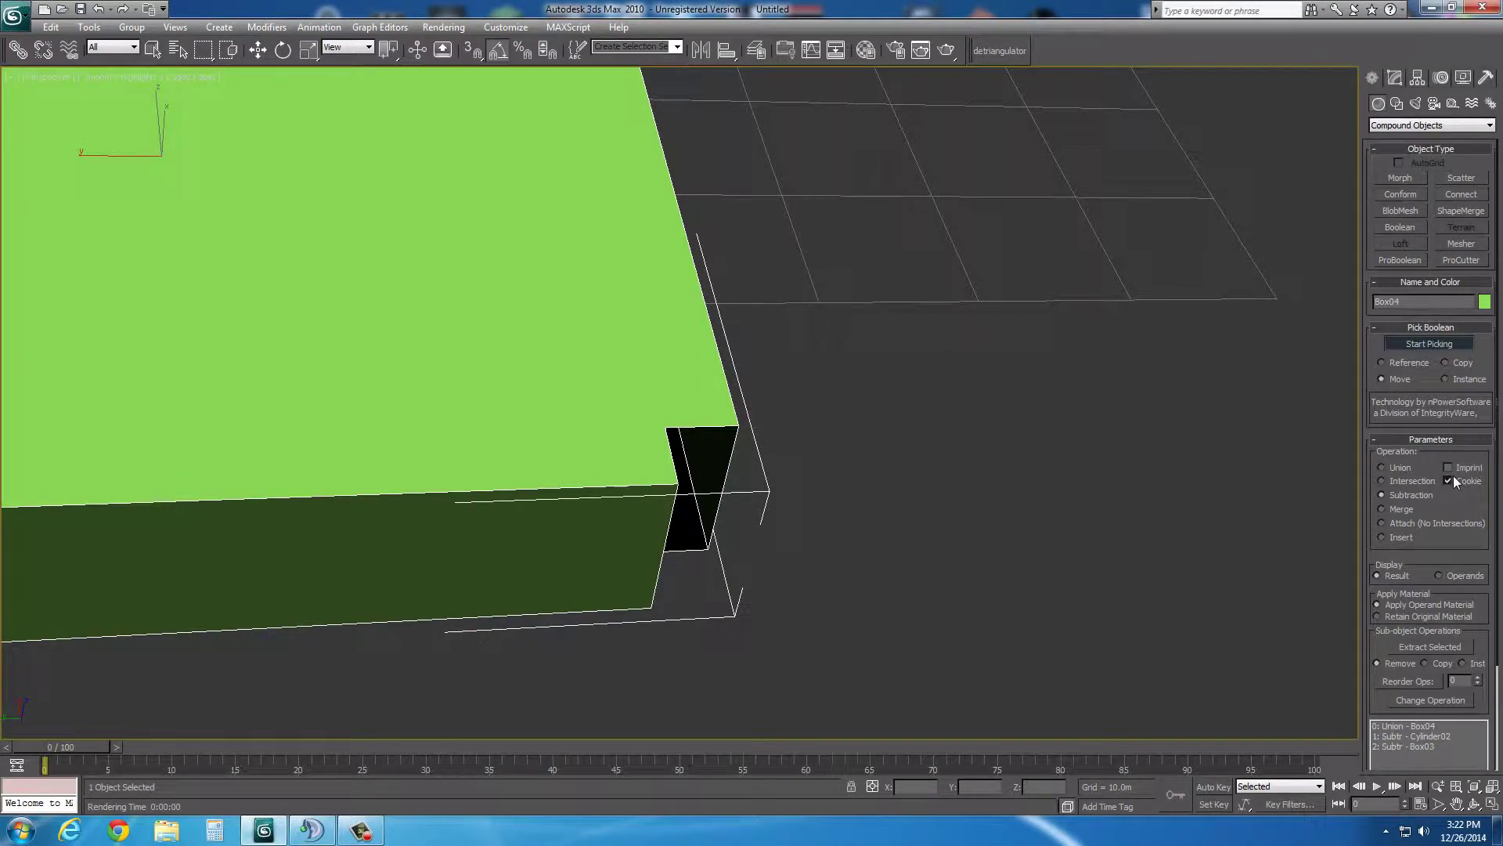
click(98, 9)
- Examine the crossed green cylinders beside the slab and their intersections up close
scroll(439, 581, down, 4)
middle_drag(473, 578, 572, 634)
scroll(1002, 573, down, 4)
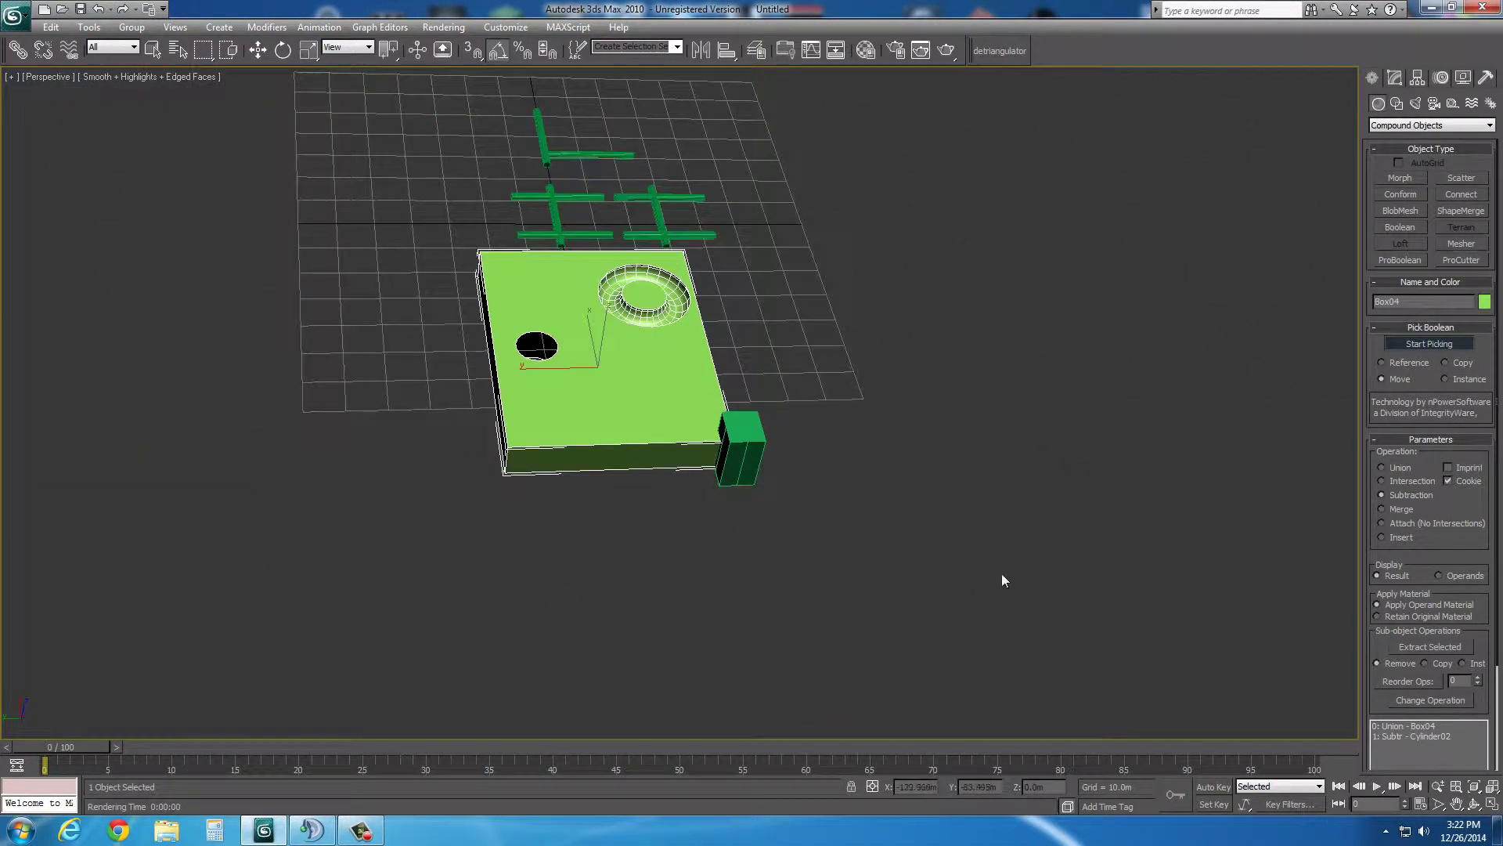
click(1474, 803)
drag(734, 410, 603, 449)
middle_drag(902, 472, 587, 426)
scroll(587, 425, up, 5)
scroll(689, 513, up, 8)
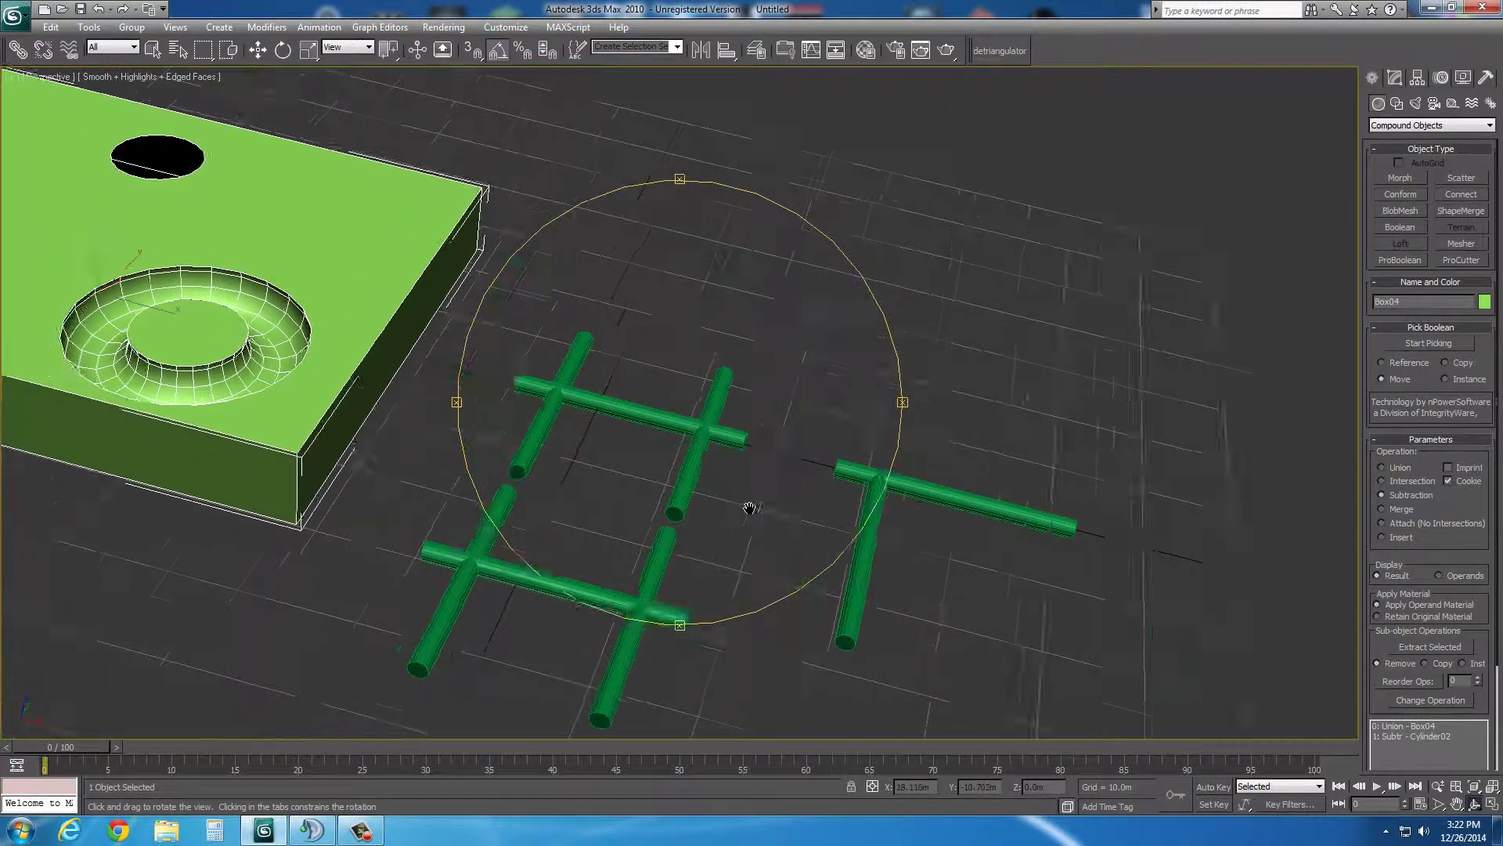
right_click(740, 496)
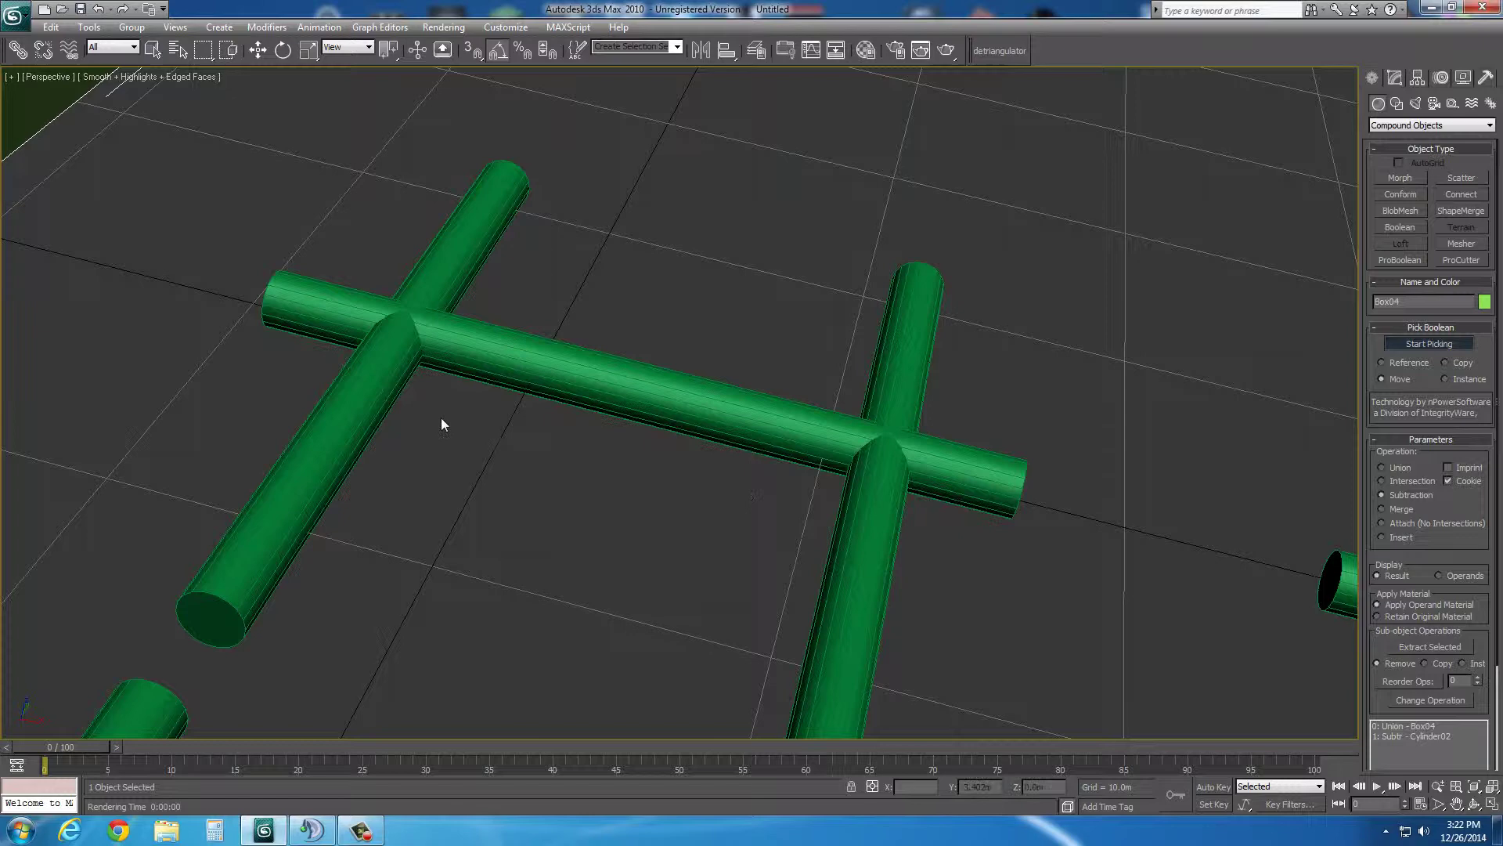
- End the ProBoolean operation on the slab and select the pair of parallel green cylinders crossed by a long cylinder
click(1417, 346)
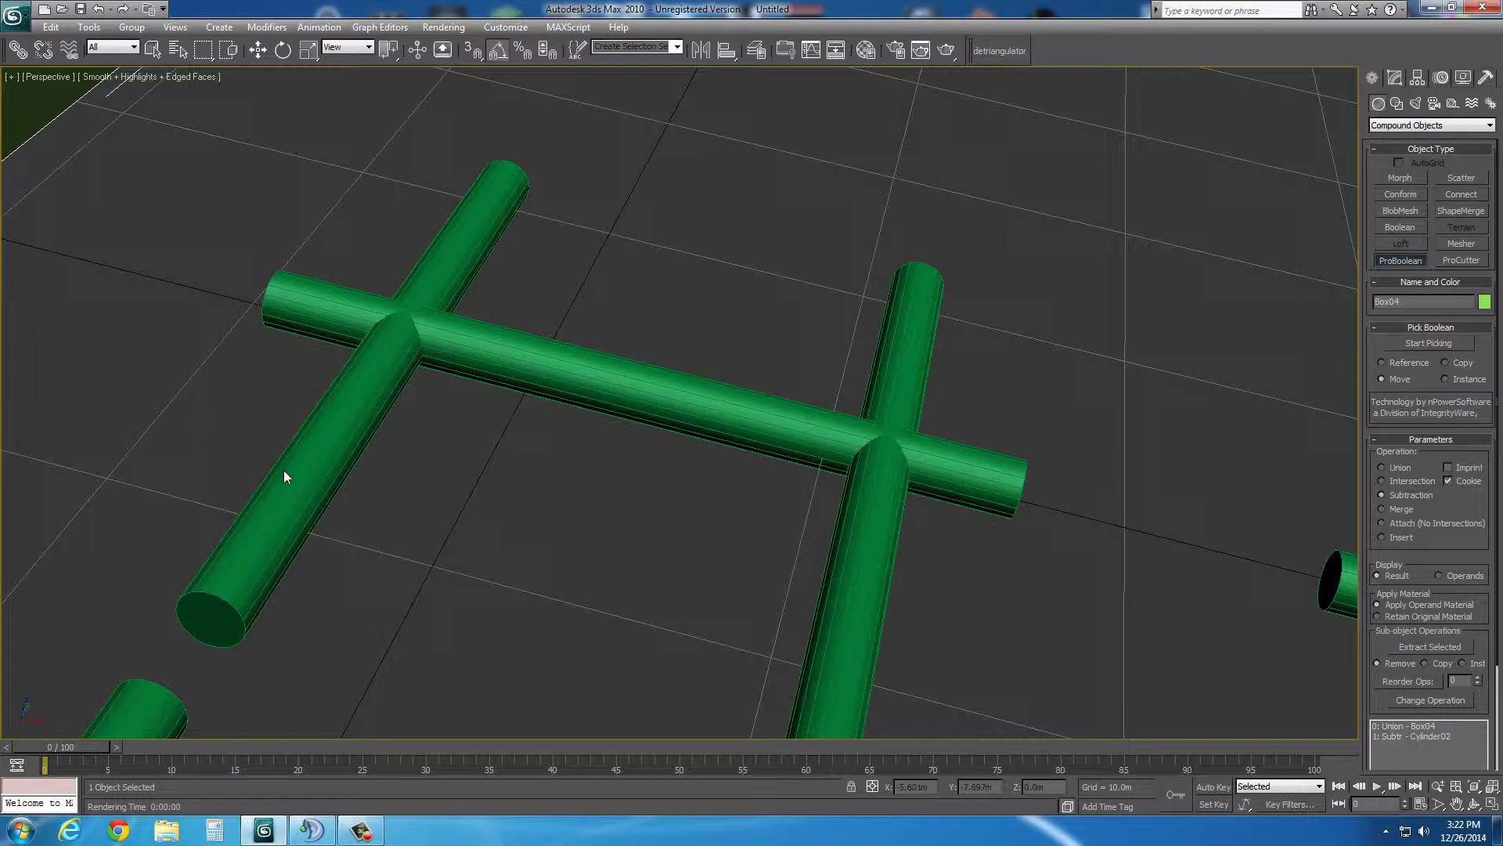
click(1394, 77)
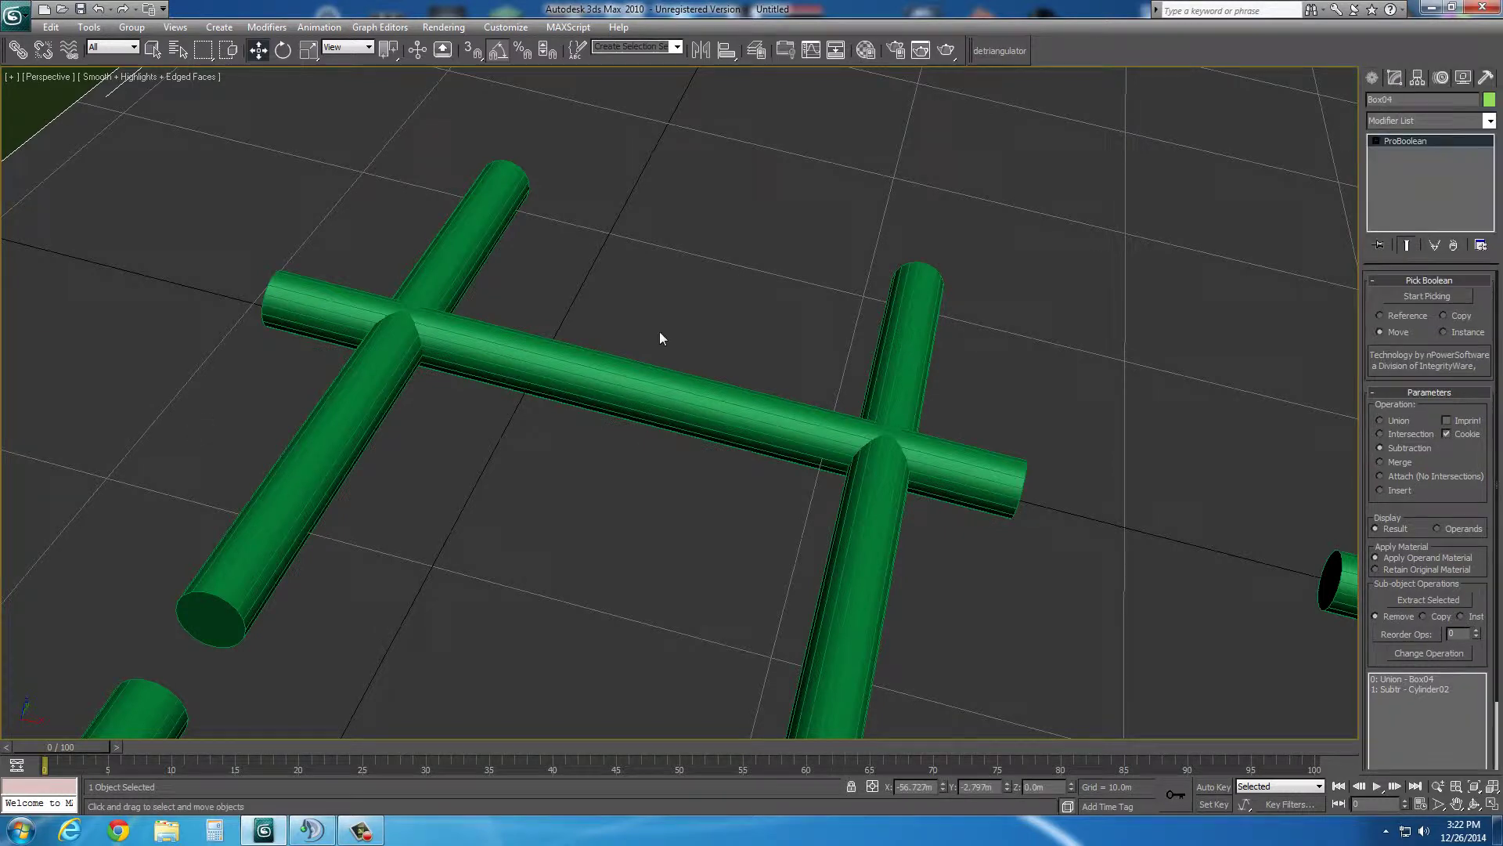
click(343, 431)
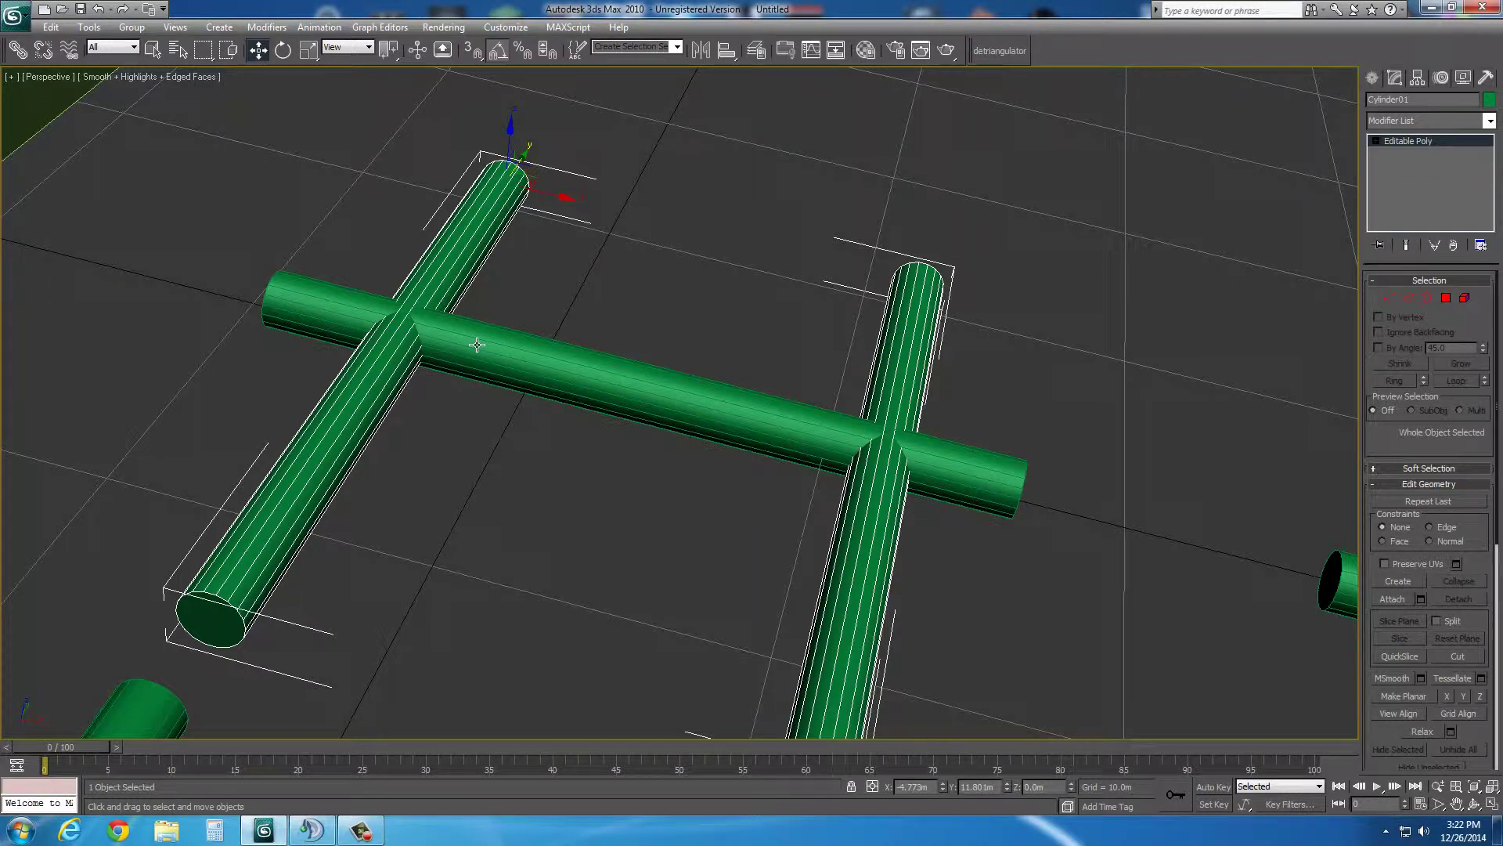
- Examine from several angles how the selected parallel cylinders overlap the long cylinder crossing them
click(1475, 807)
drag(682, 520, 693, 484)
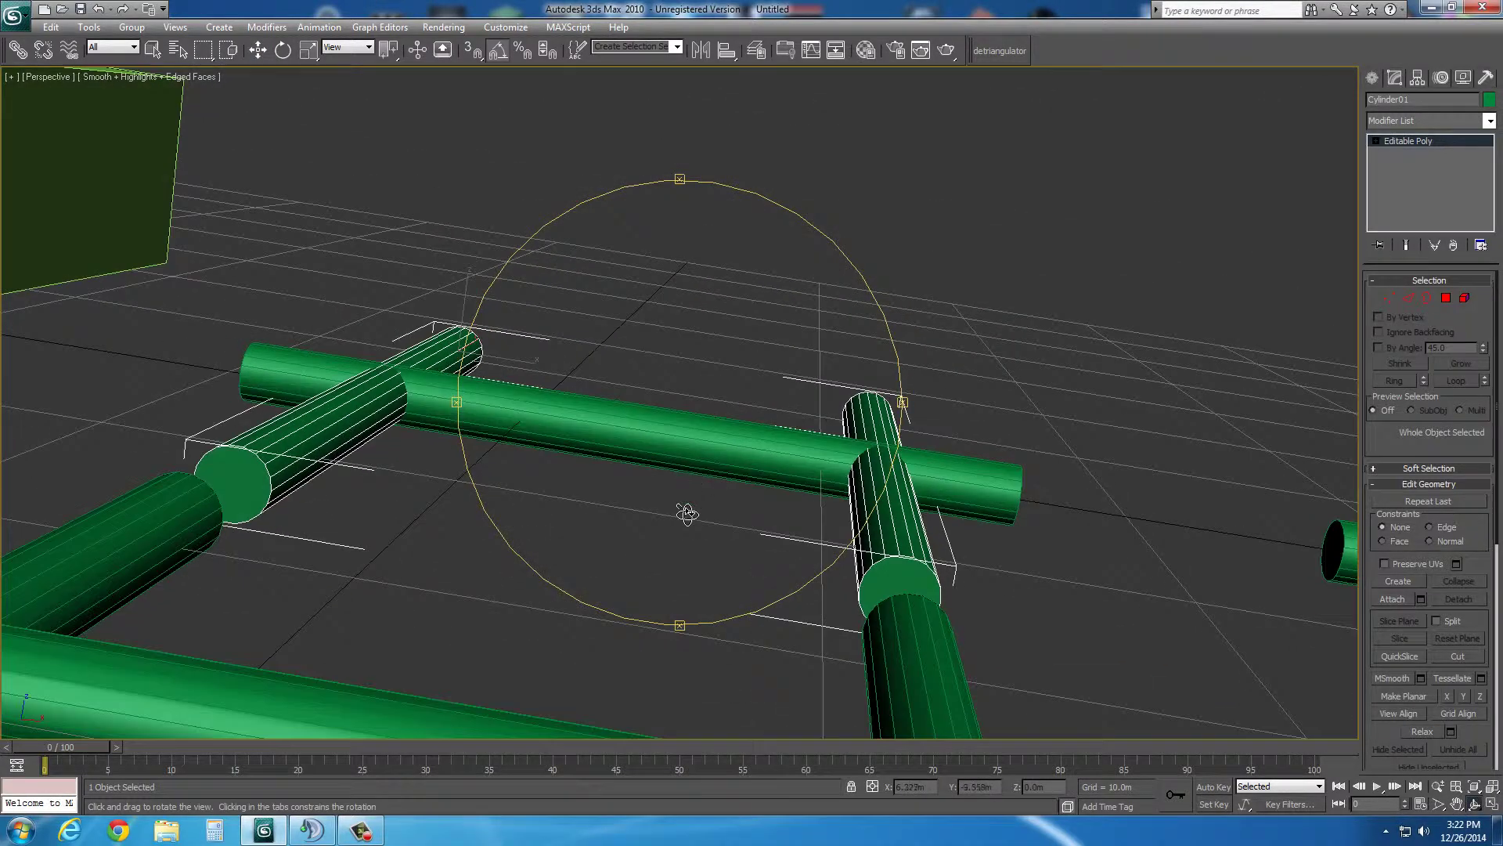
mouse_move(687, 514)
mouse_down()
mouse_move(634, 477)
mouse_move(624, 490)
mouse_move(675, 534)
mouse_move(705, 520)
mouse_move(726, 531)
mouse_move(671, 544)
mouse_move(668, 530)
mouse_move(695, 523)
mouse_move(691, 540)
mouse_move(681, 510)
mouse_up()
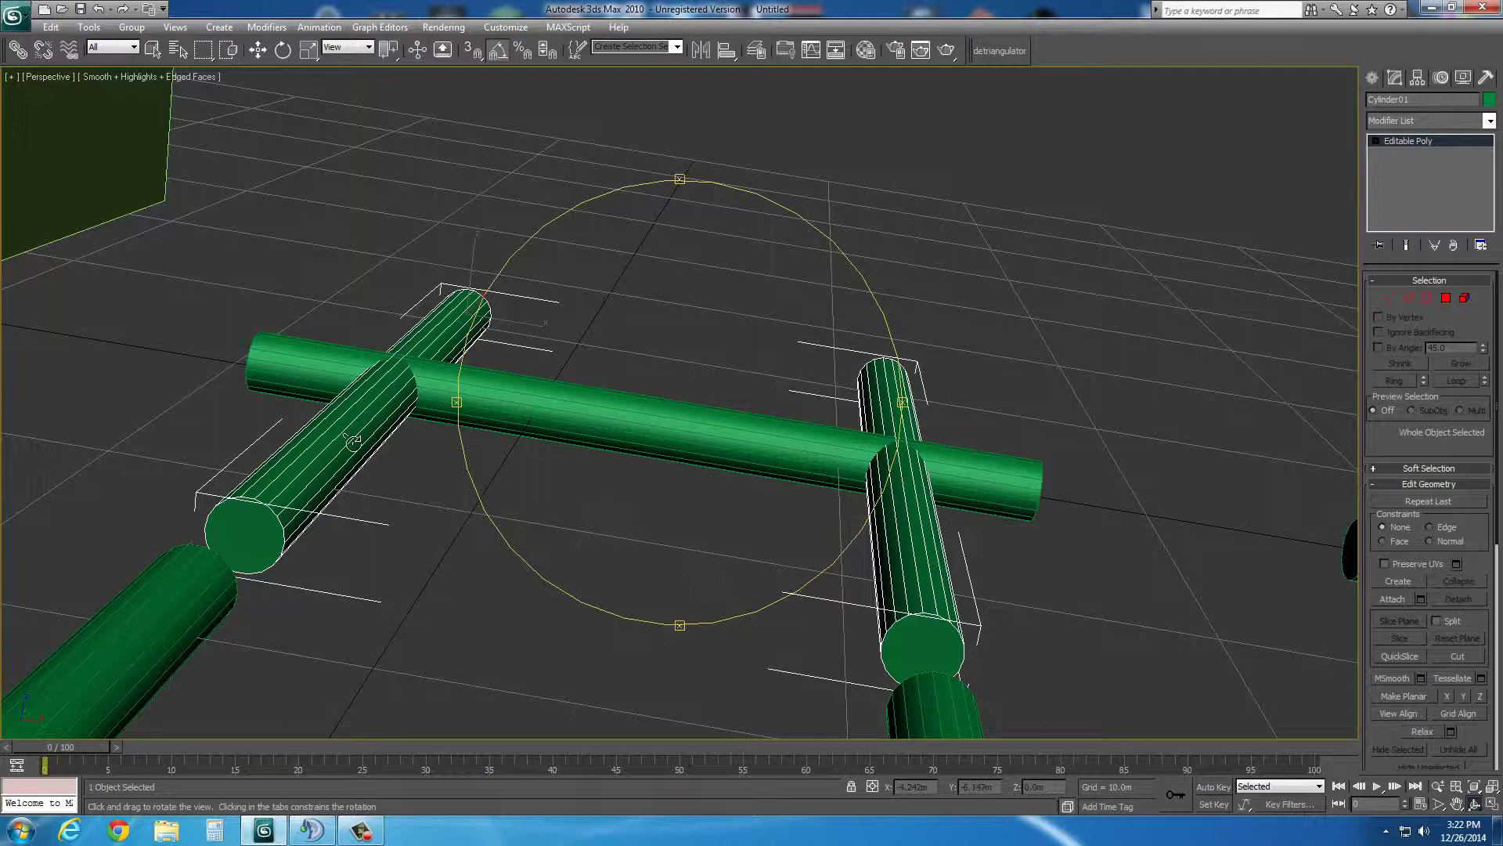
key(w)
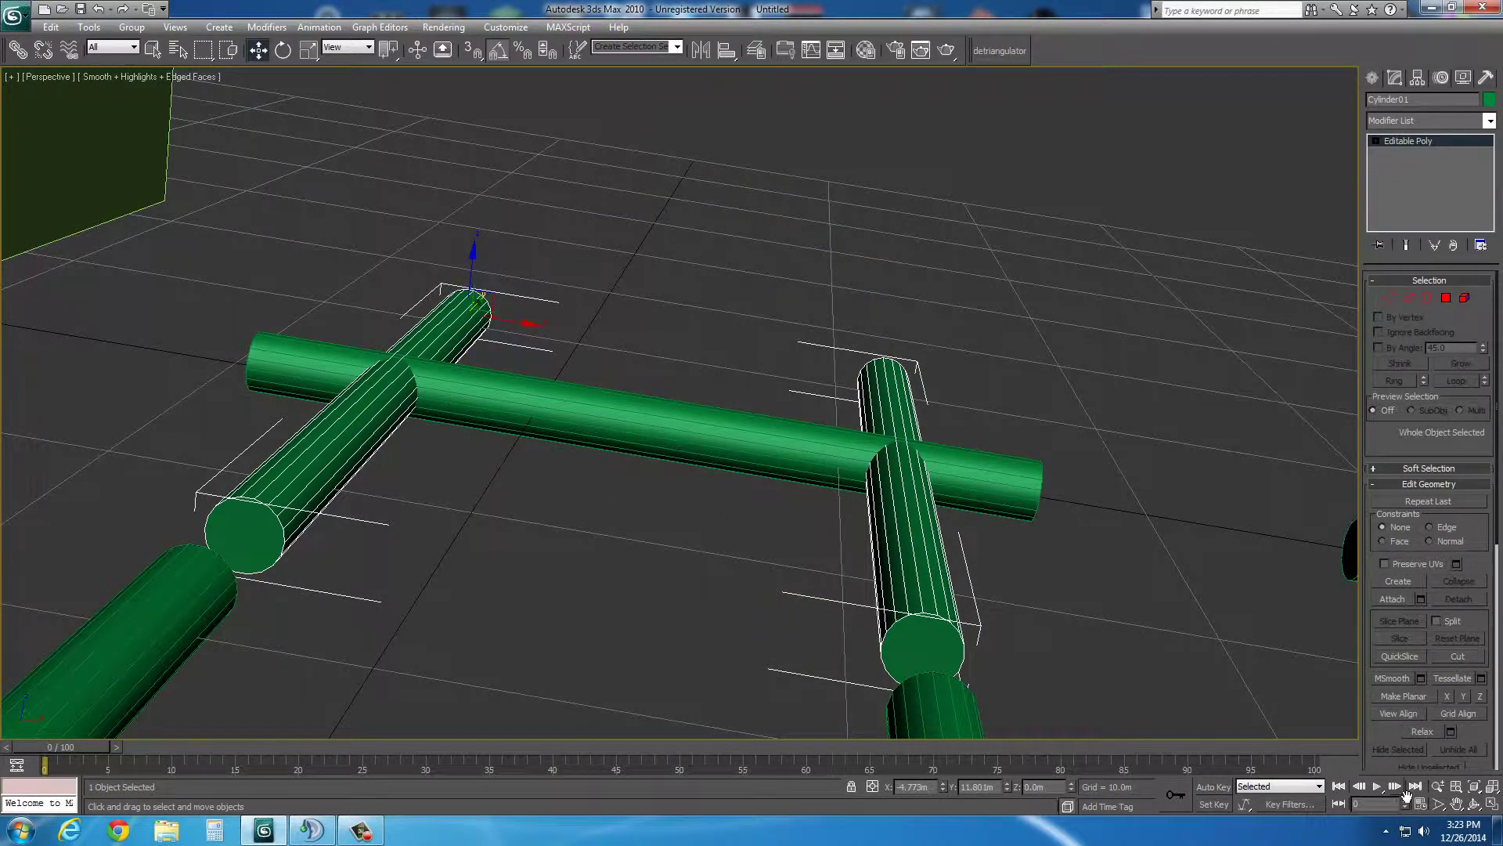
click(1475, 804)
drag(847, 460, 604, 490)
scroll(603, 490, up, 2)
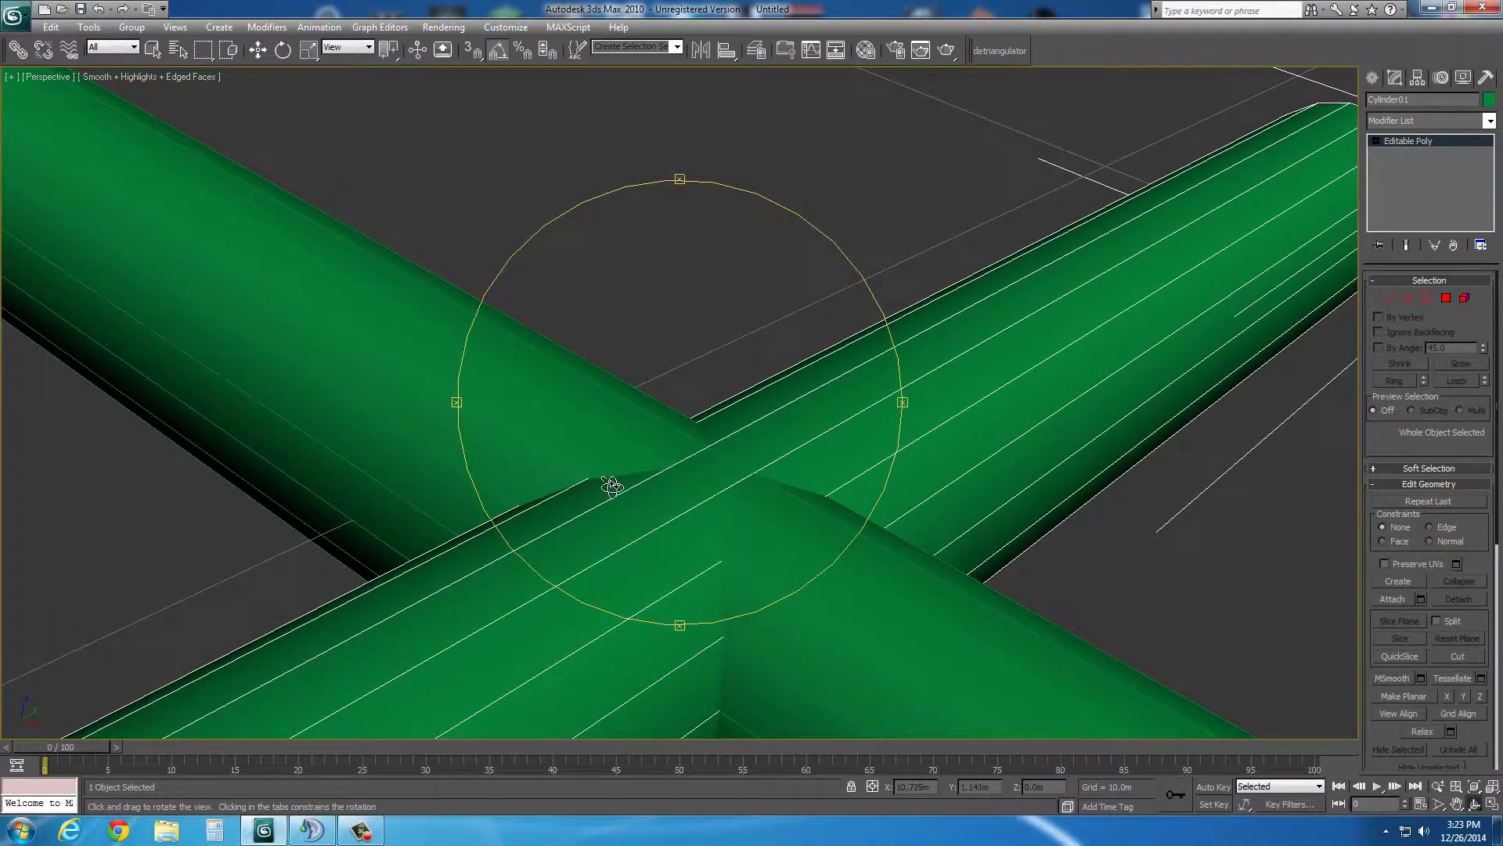
scroll(612, 486, down, 2)
middle_drag(639, 504, 669, 459)
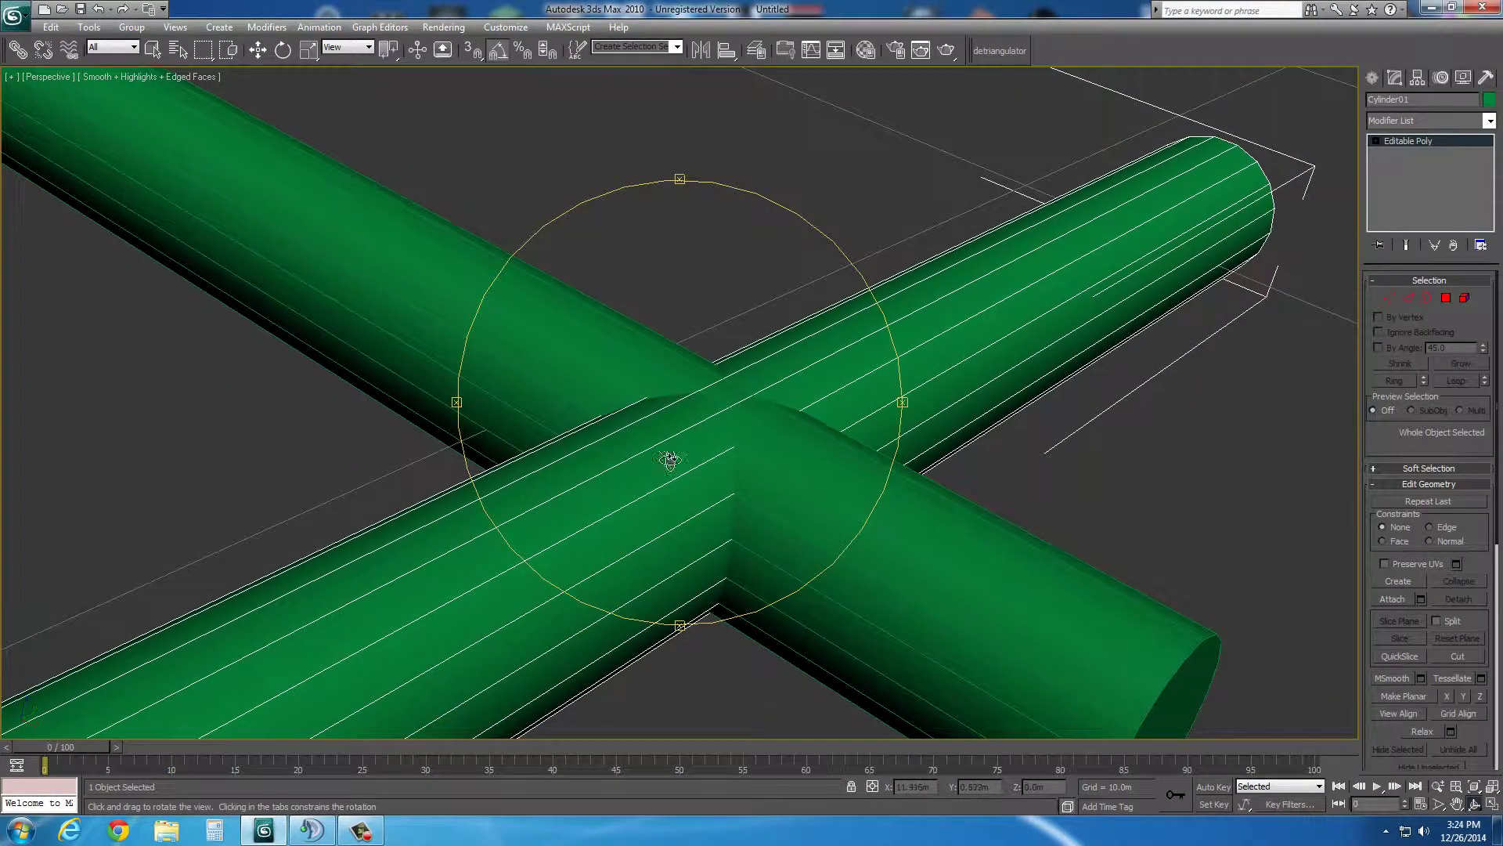
drag(670, 459, 687, 486)
right_click(744, 413)
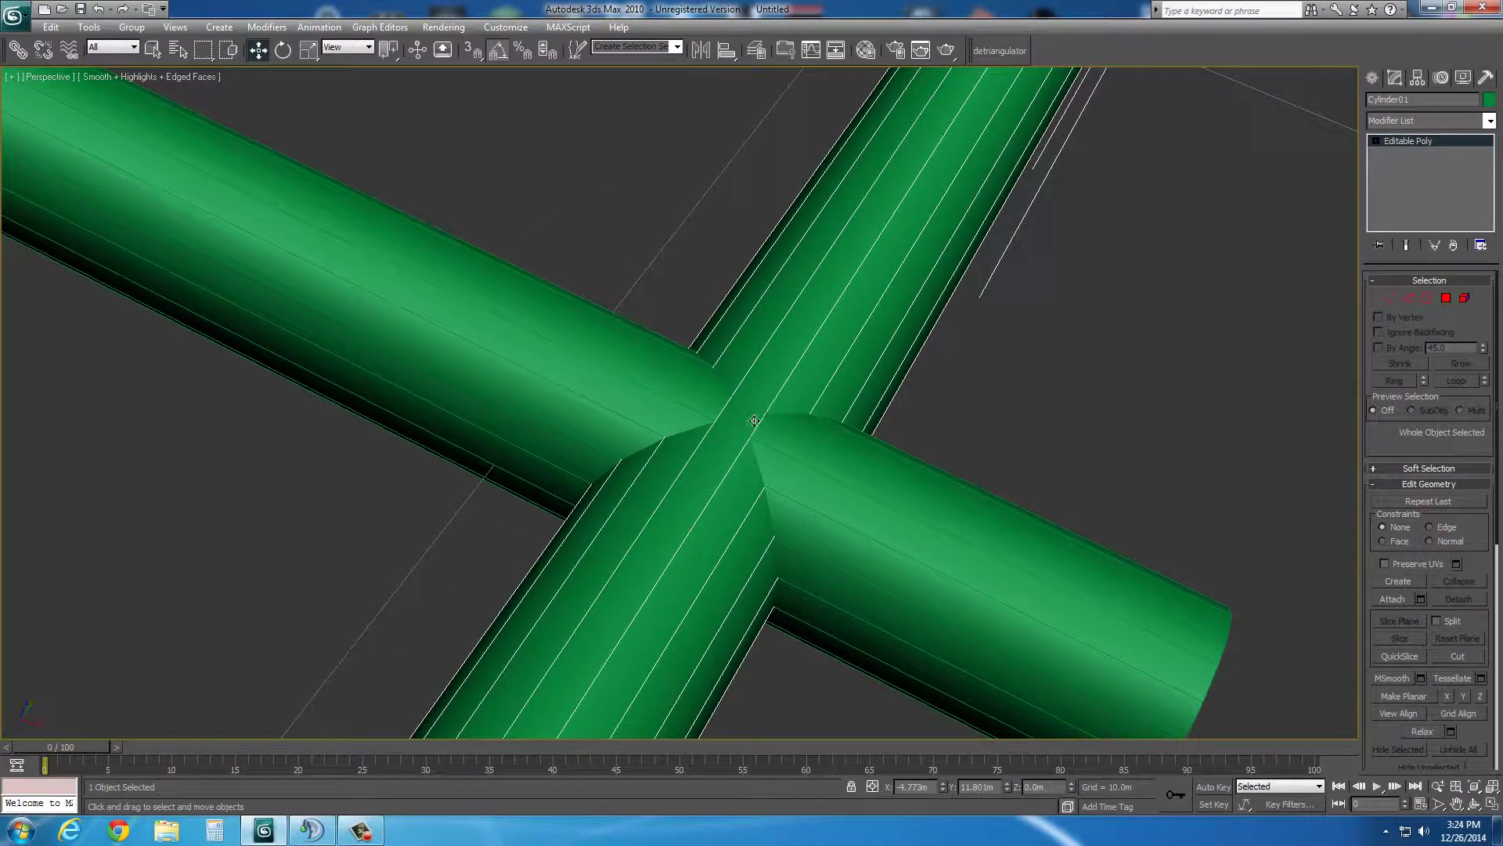
click(1473, 804)
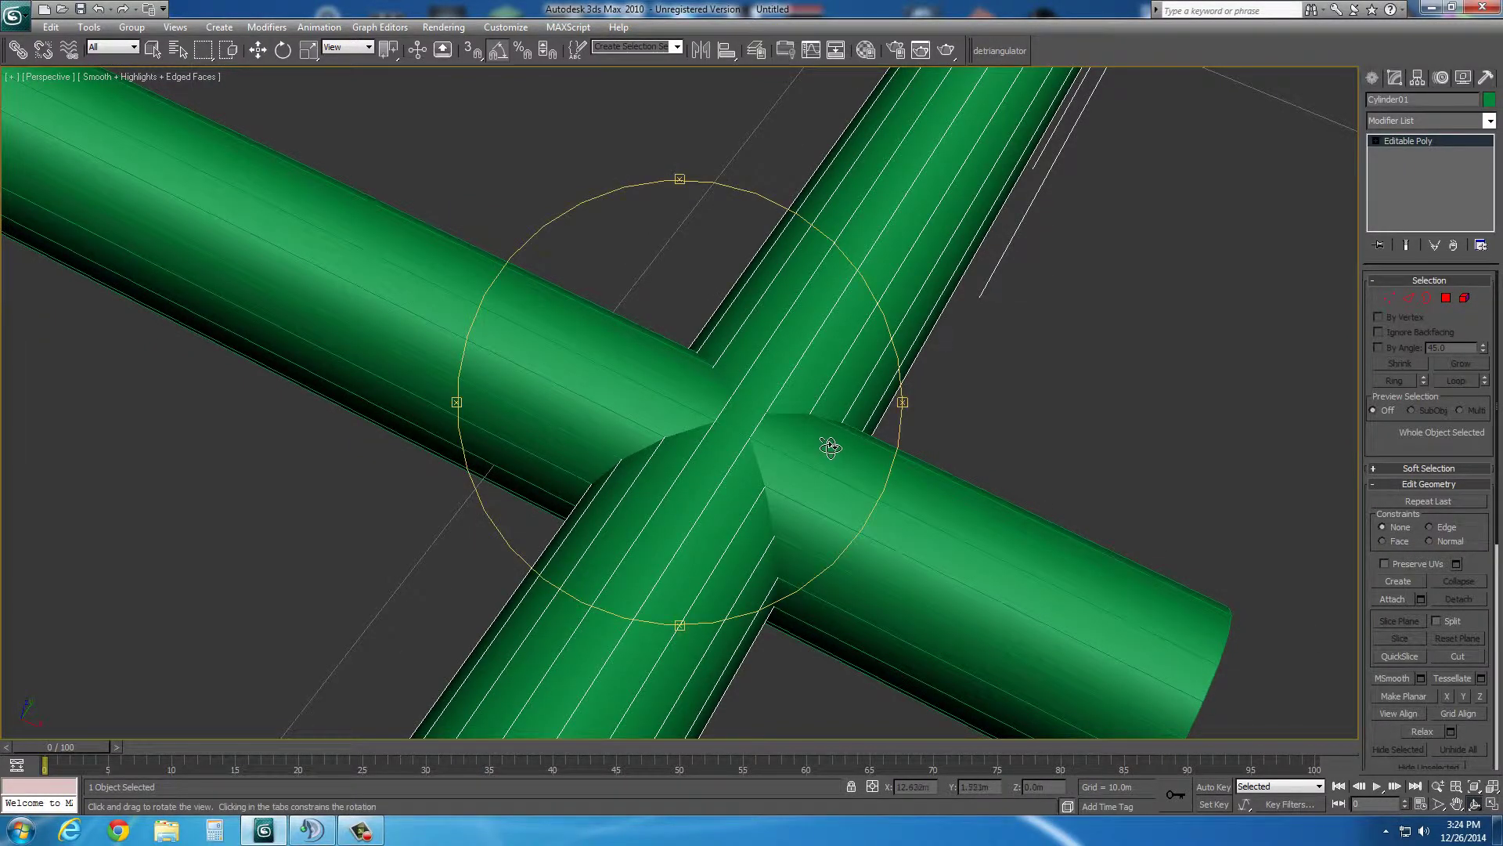
drag(825, 440, 768, 420)
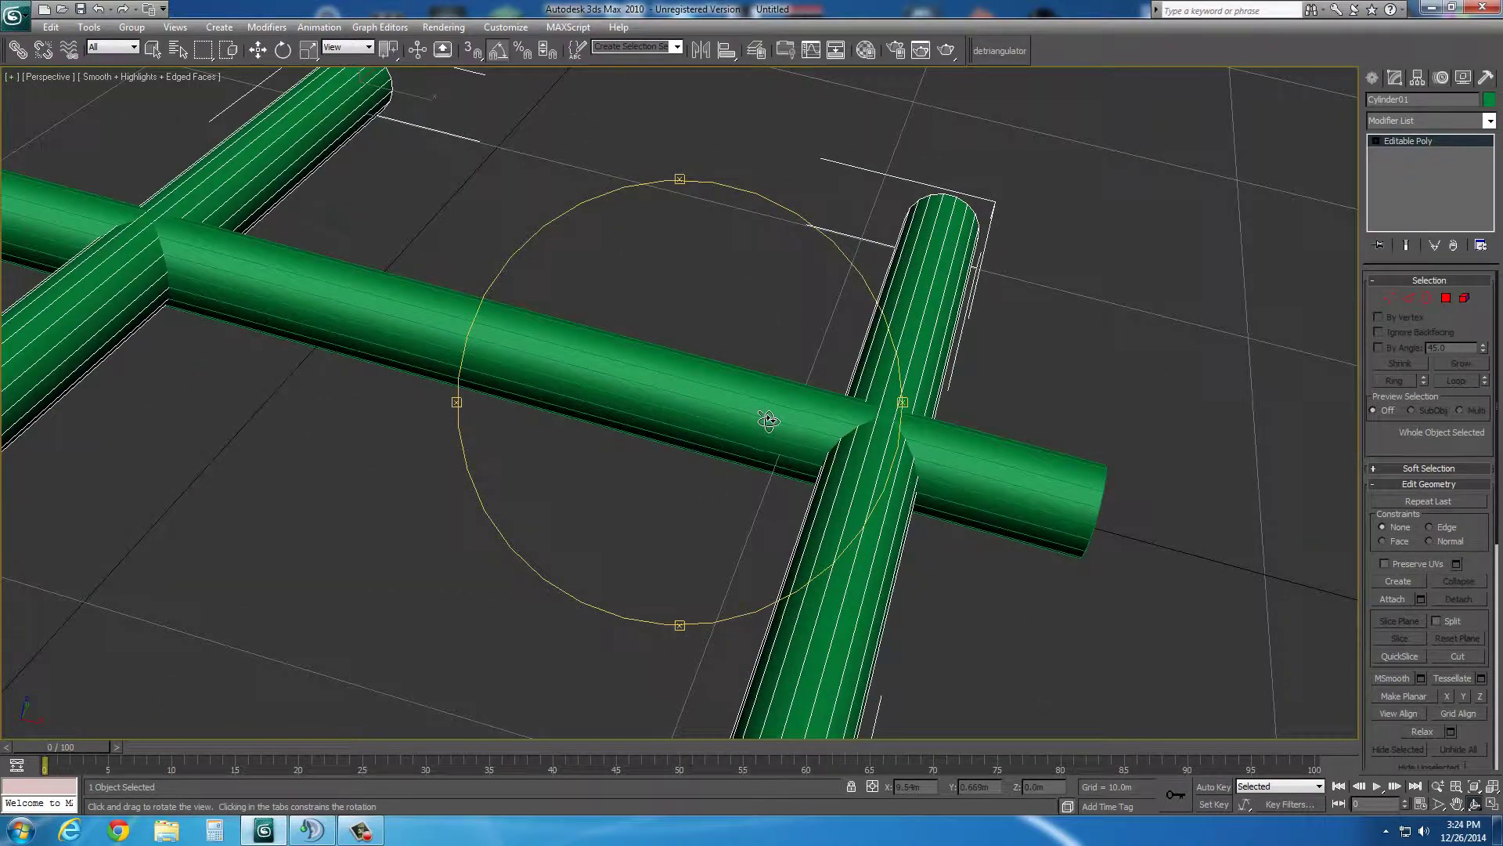
drag(661, 426, 758, 469)
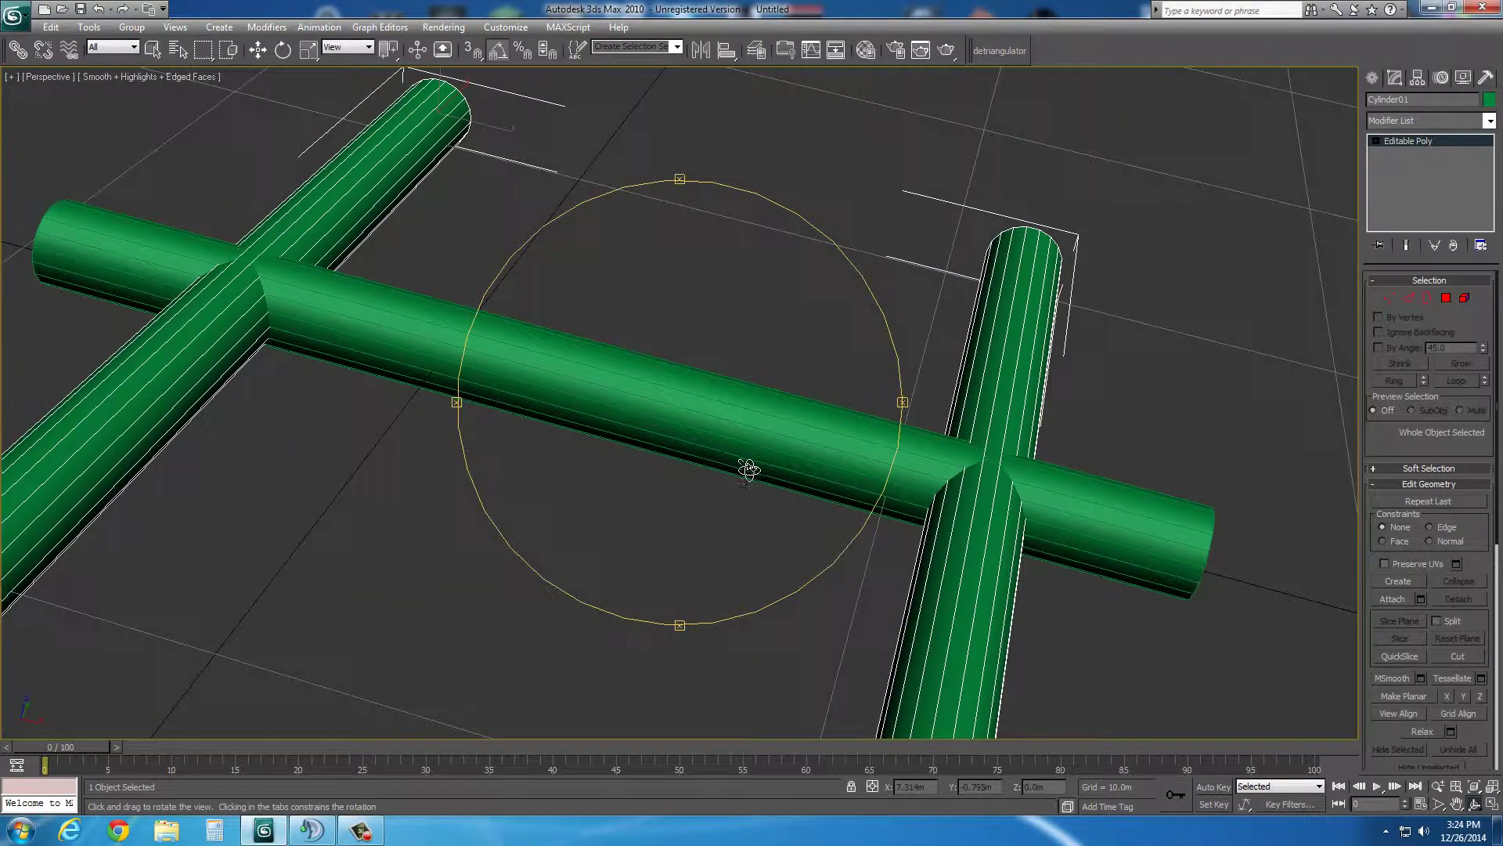
key(w)
click(756, 451)
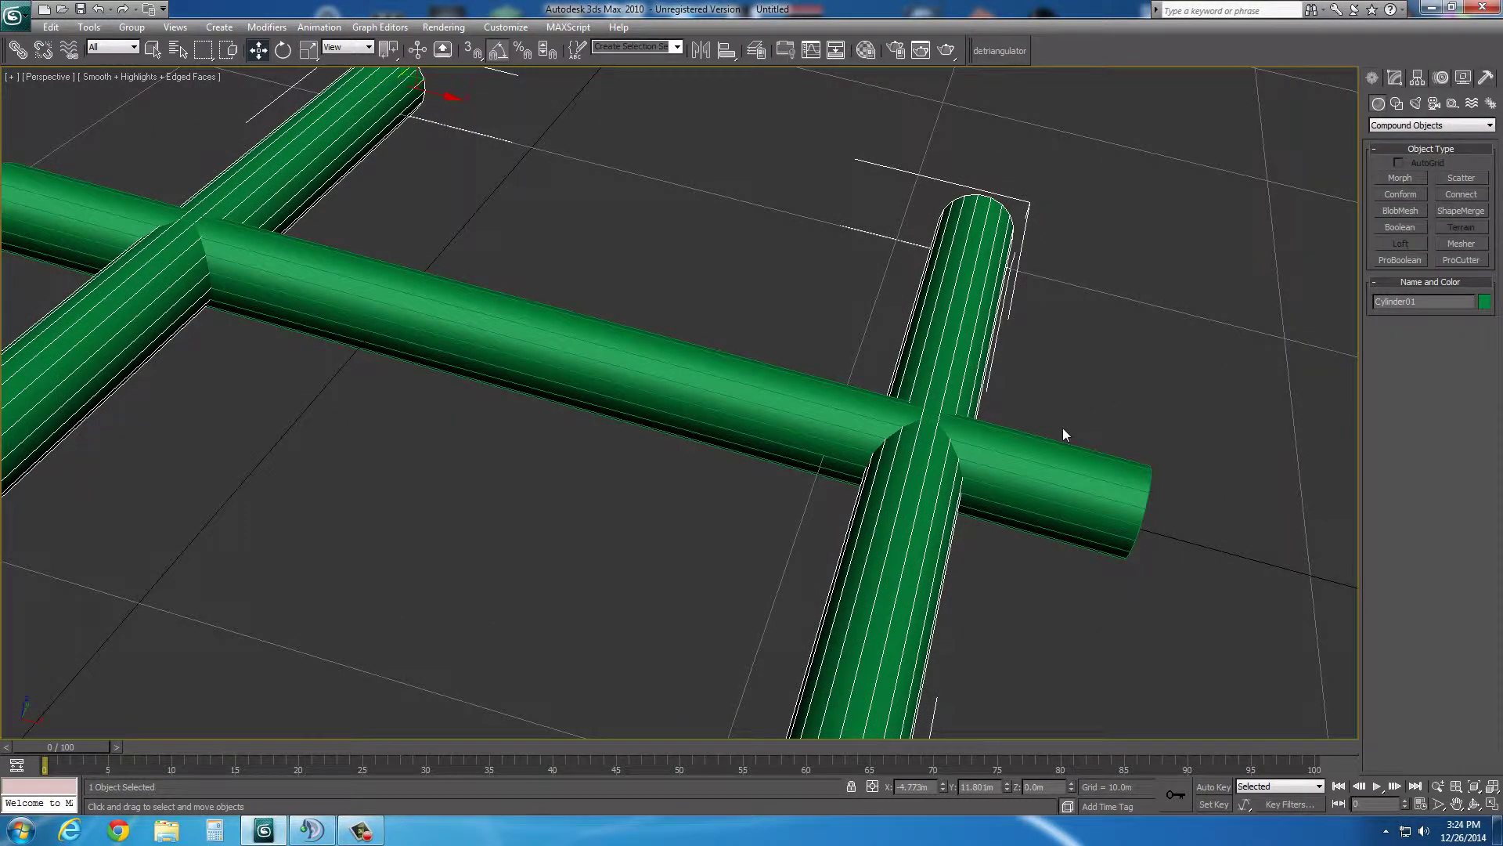
- Try a ProBoolean Intersection of the parallel cylinders with the long crossing cylinder, and undo it
scroll(1063, 428, down, 3)
click(1401, 260)
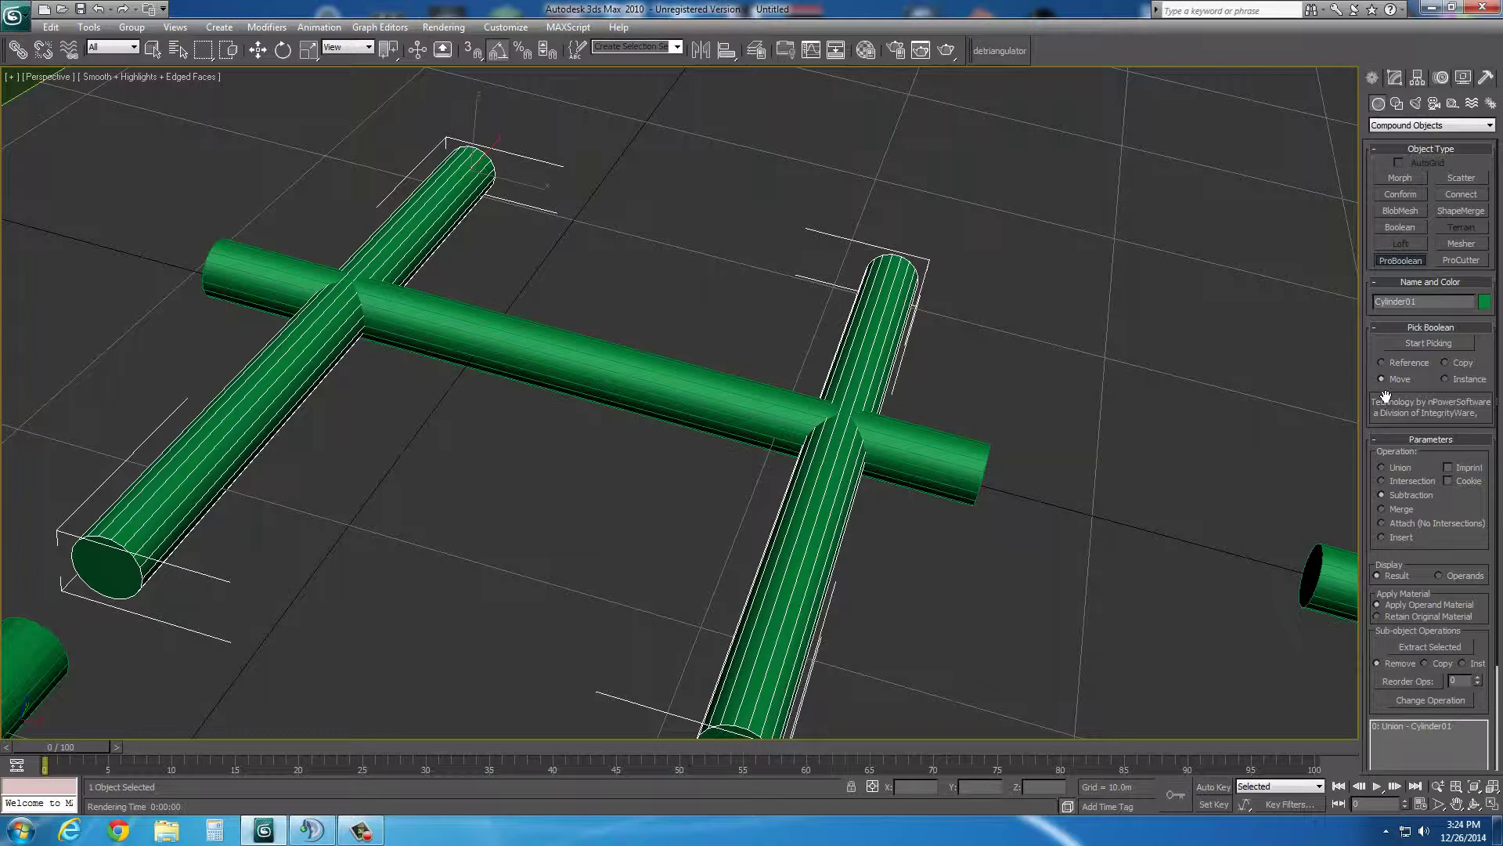
click(1407, 484)
middle_drag(875, 552, 906, 571)
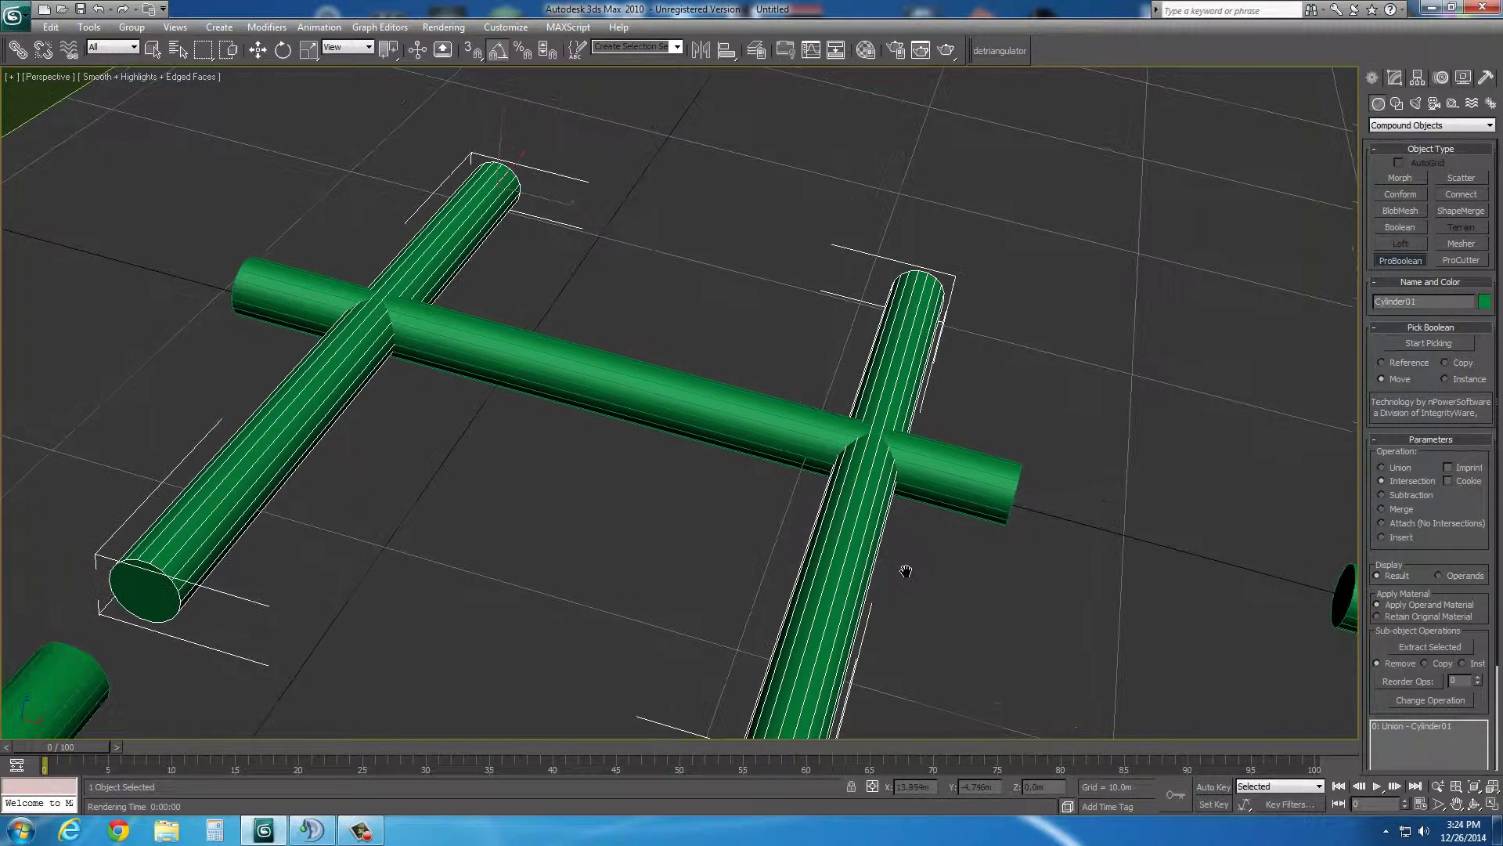
click(1433, 343)
click(781, 418)
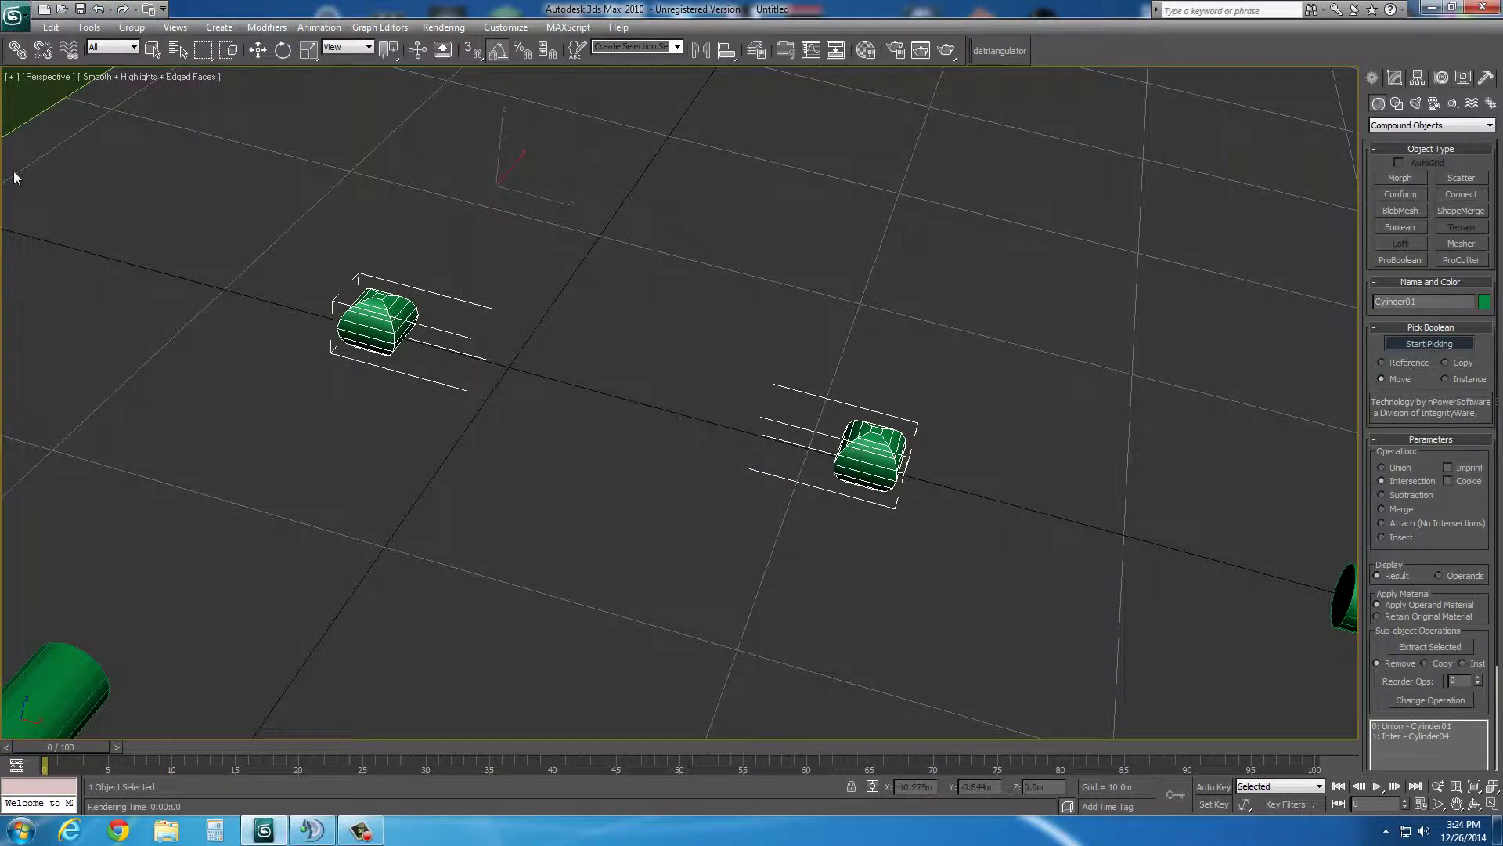
click(100, 9)
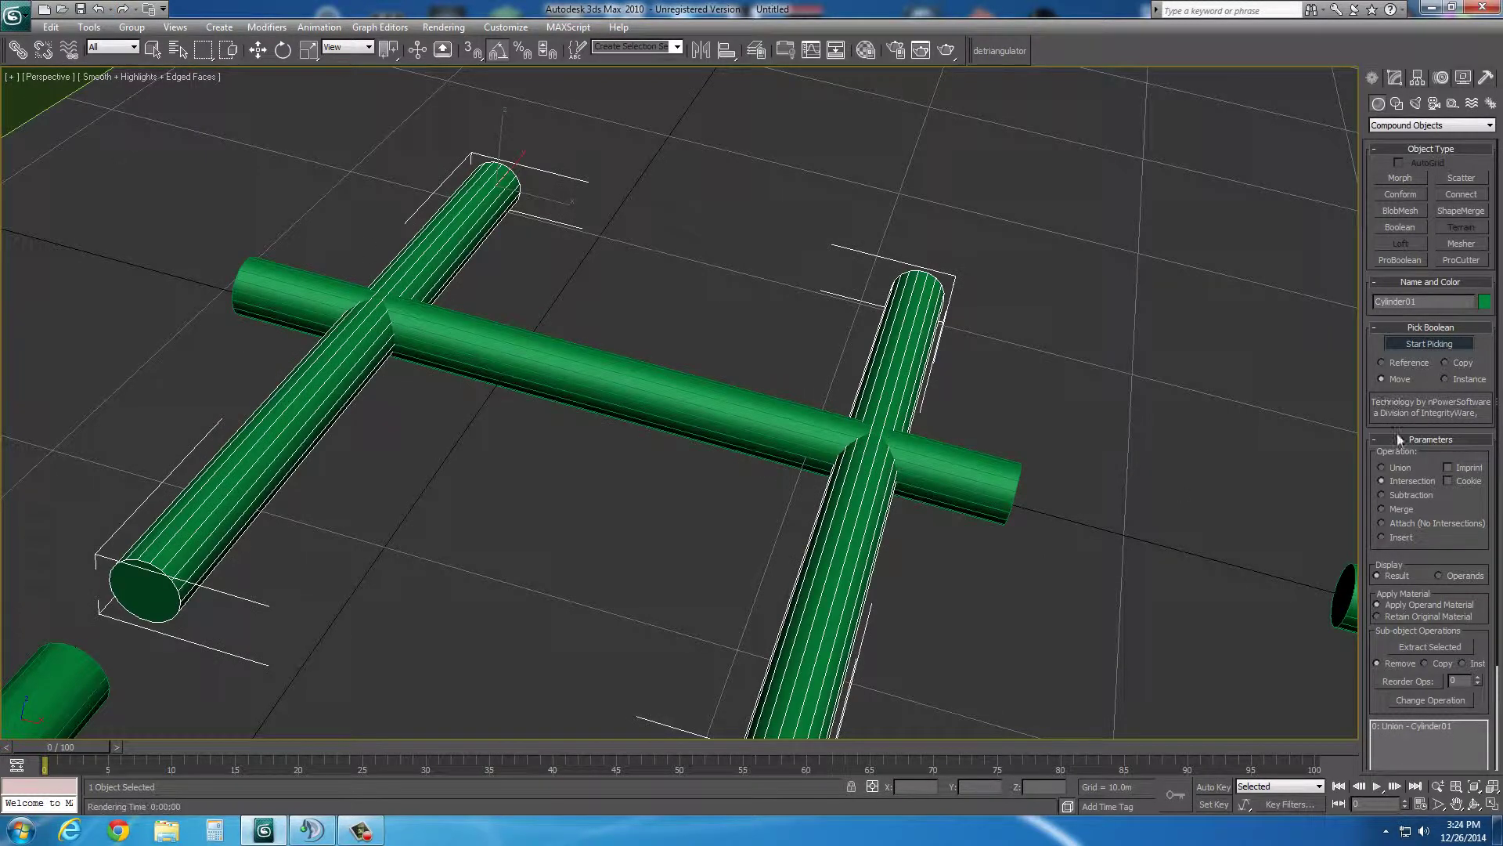
- Join the long crossing cylinder to the parallel pair with the ProBoolean Union operation and inspect the welded joints
click(617, 398)
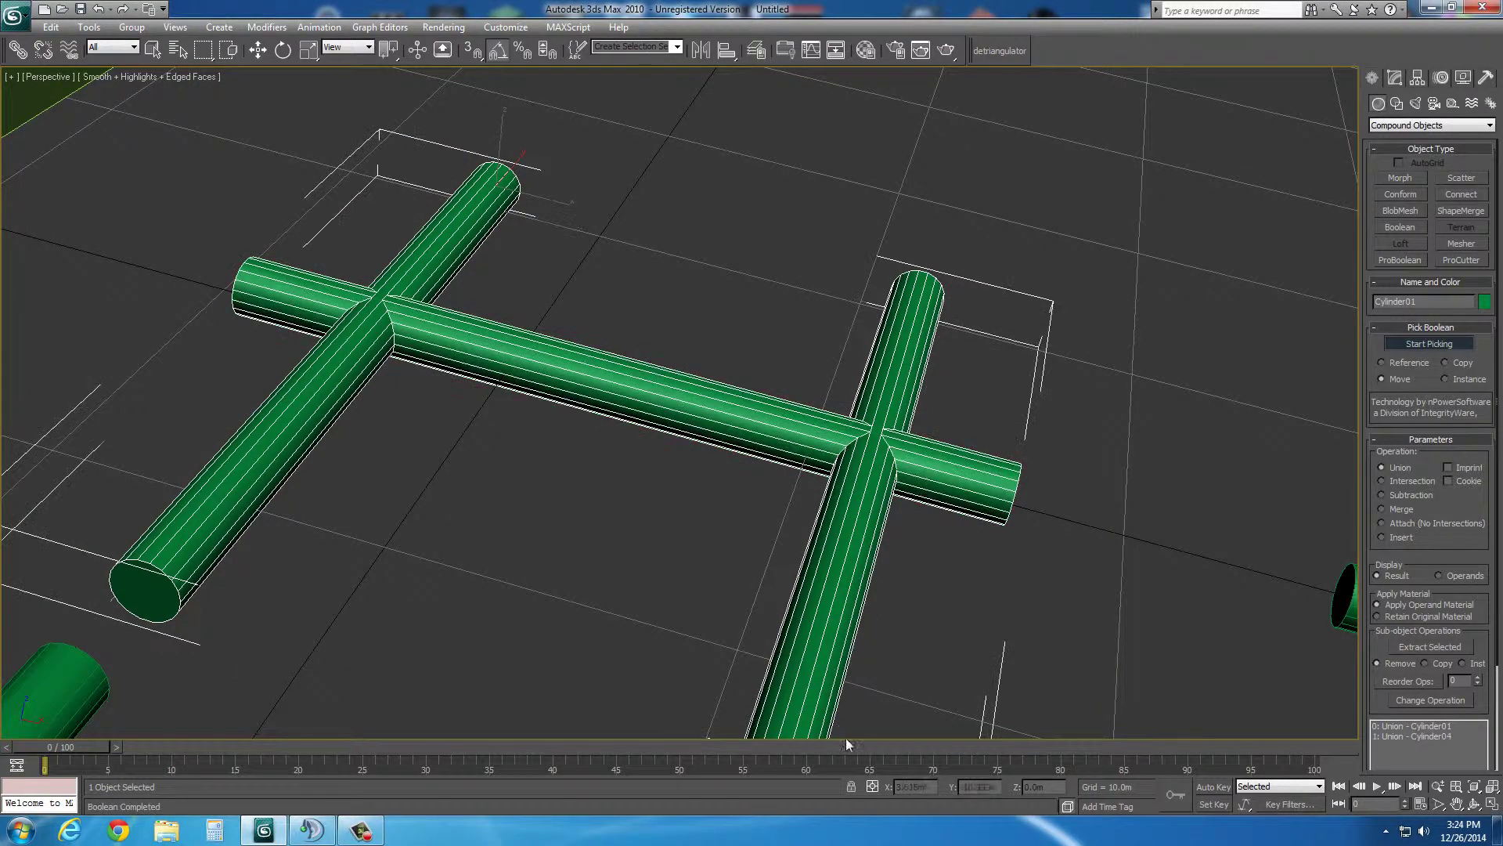
click(1475, 803)
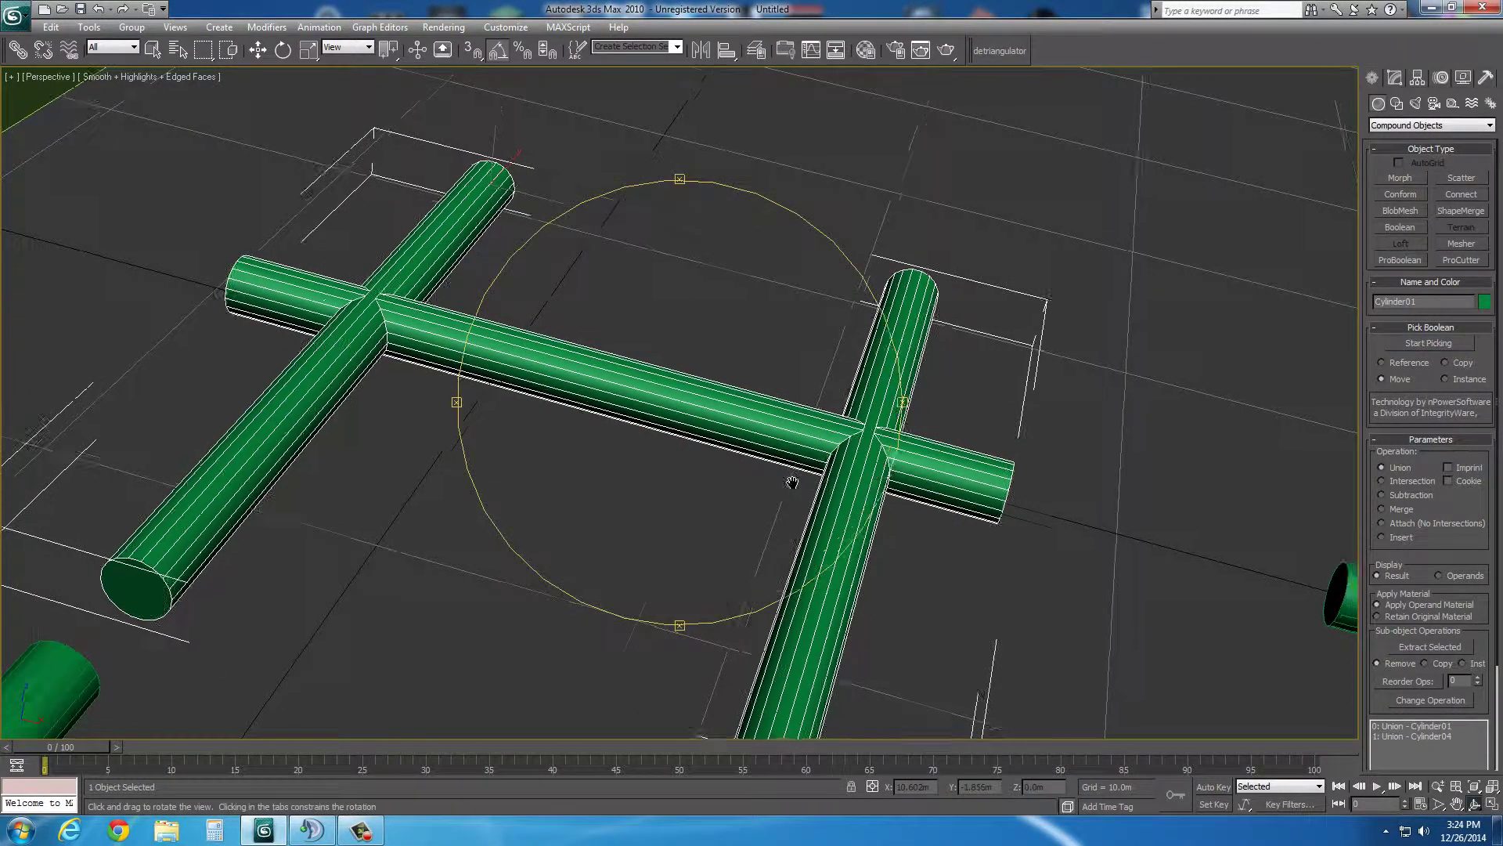
scroll(795, 476, up, 5)
drag(988, 547, 794, 542)
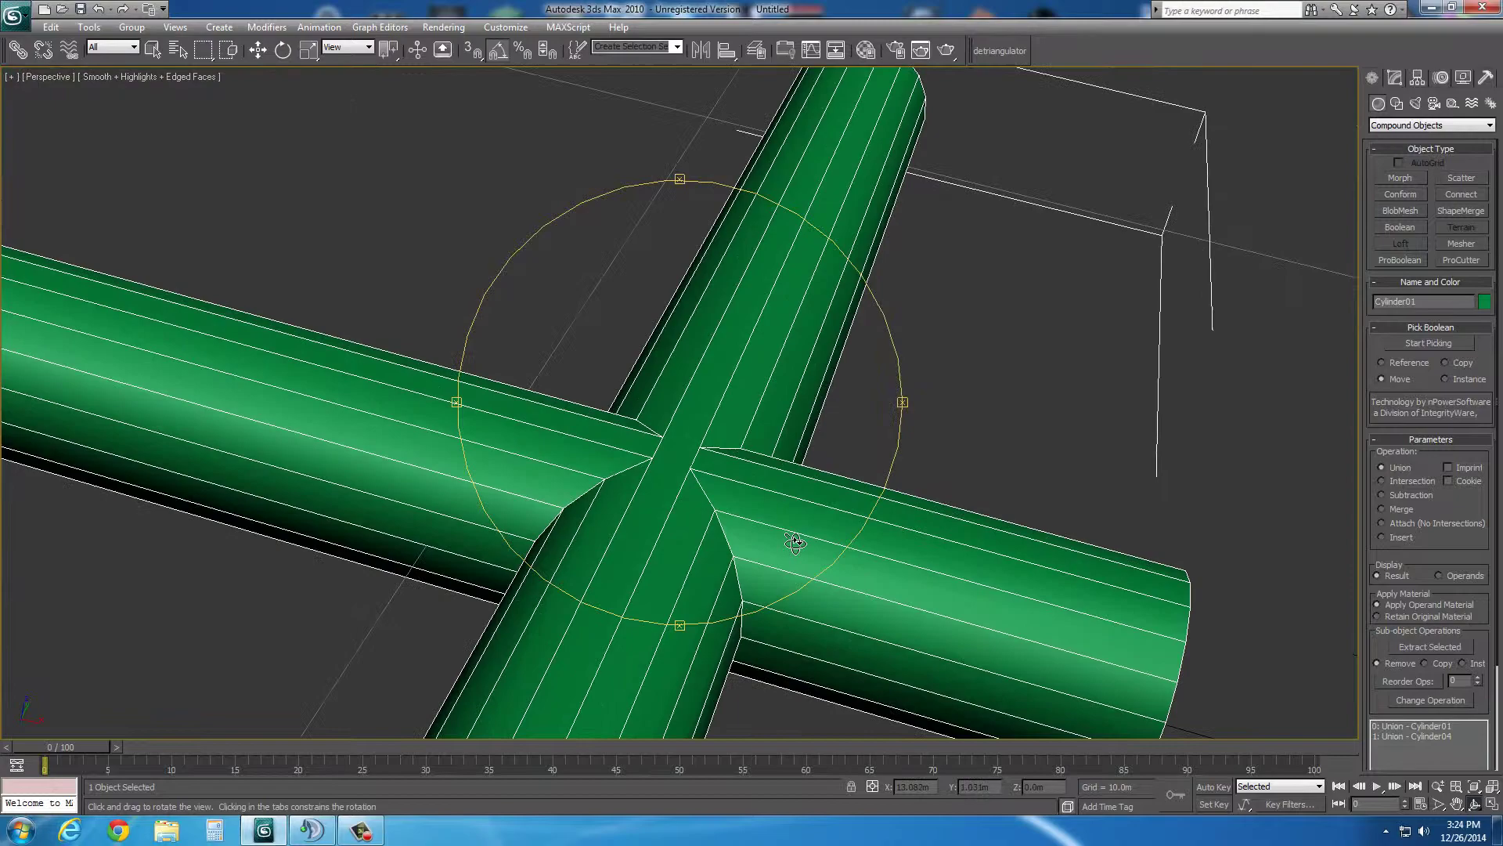
mouse_move(715, 505)
mouse_down()
mouse_move(737, 444)
mouse_move(628, 463)
mouse_move(637, 513)
mouse_move(556, 507)
mouse_move(684, 642)
mouse_move(1030, 403)
mouse_move(886, 470)
mouse_move(837, 470)
mouse_move(862, 444)
mouse_move(775, 482)
mouse_up()
scroll(775, 482, up, 4)
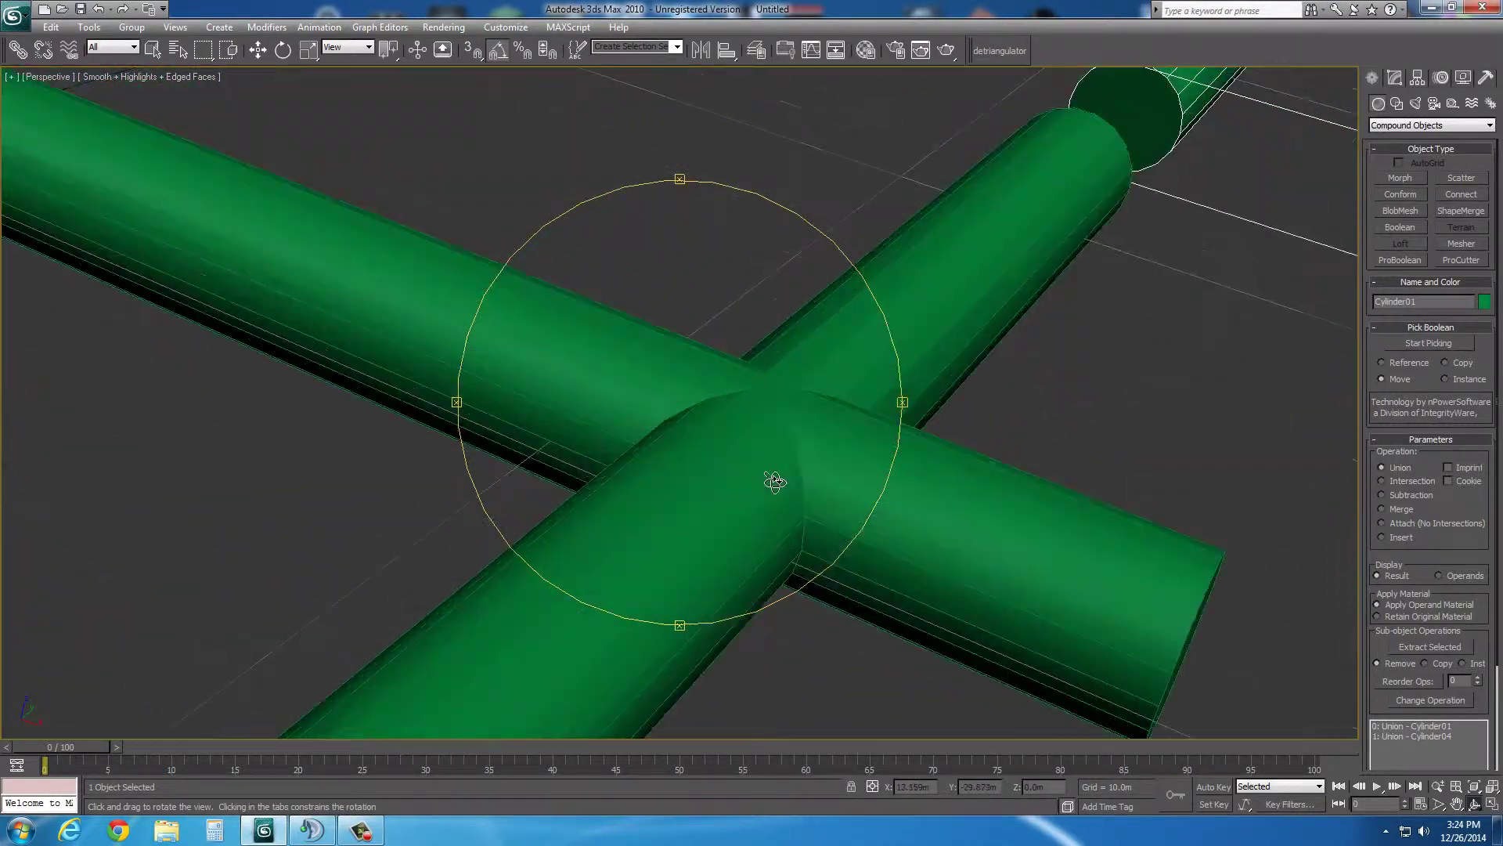
right_click(776, 481)
click(1397, 347)
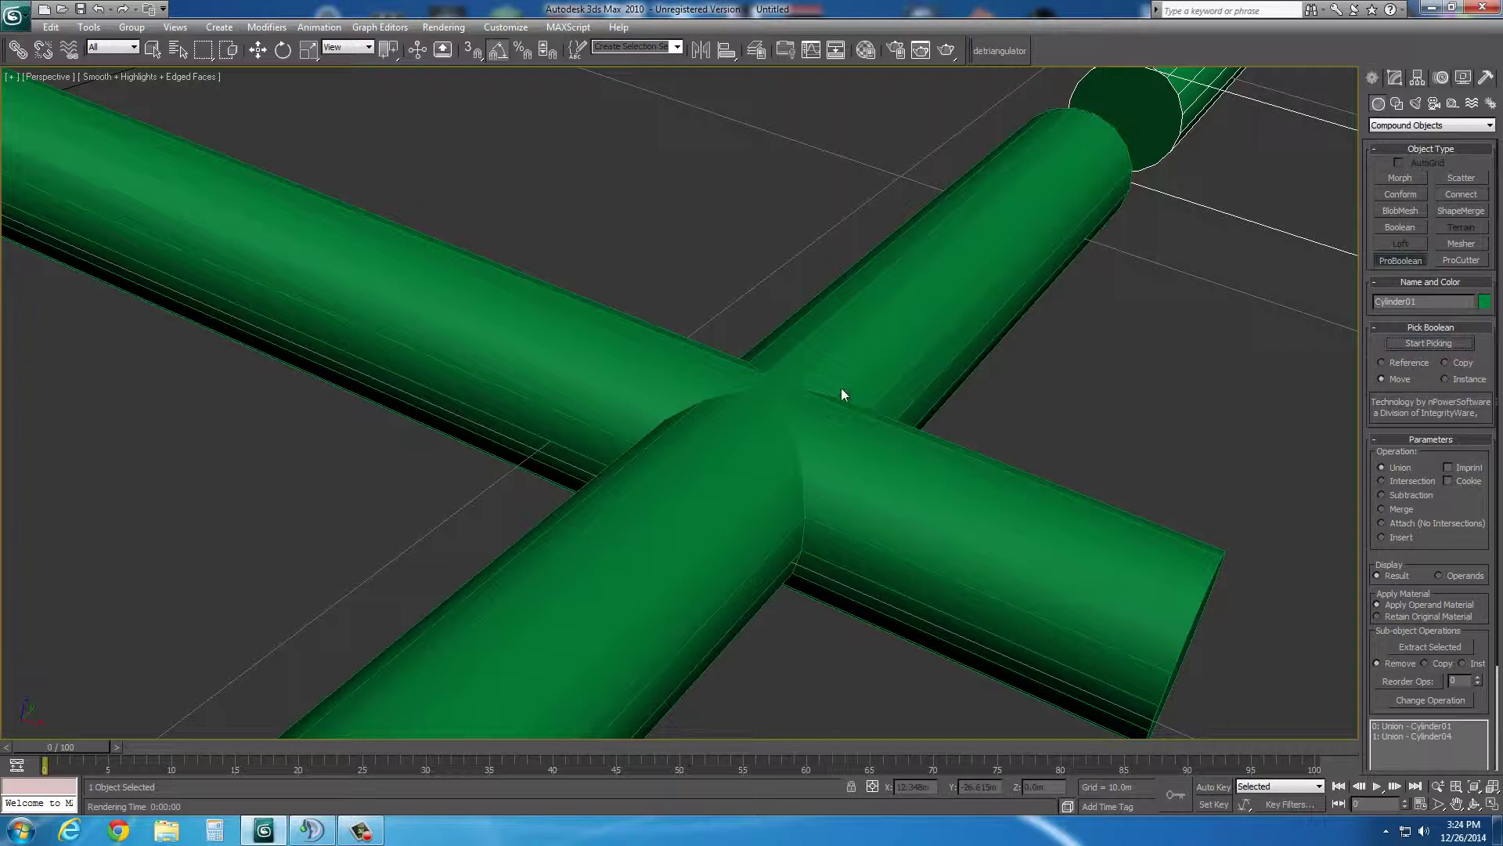
- Select the neighbouring Editable Poly cylinder frame and switch to polygon level with its crossbar polygons selected
click(1395, 77)
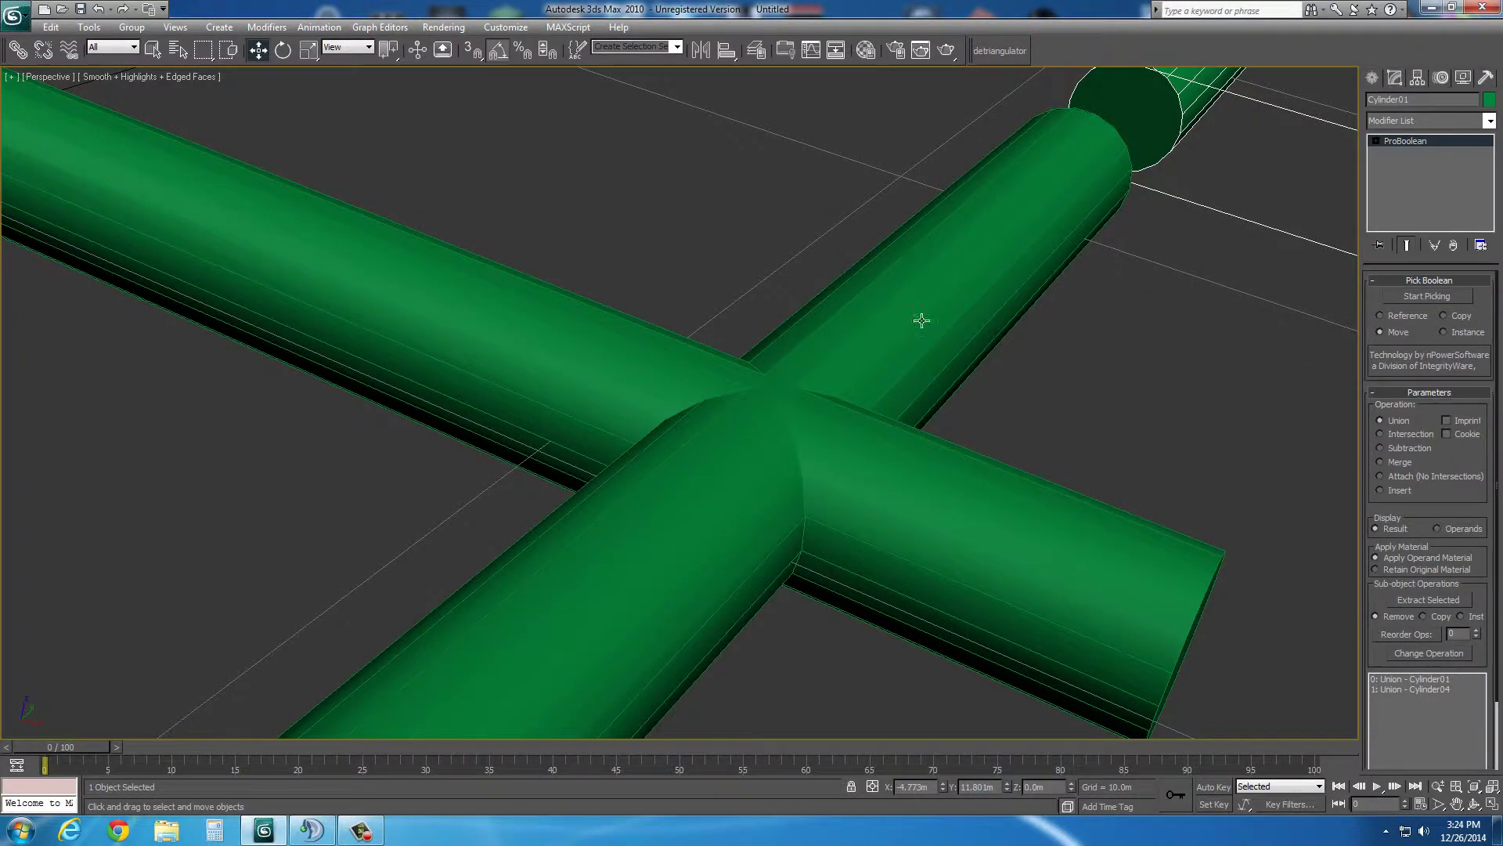
click(760, 382)
click(1445, 298)
scroll(523, 388, down, 8)
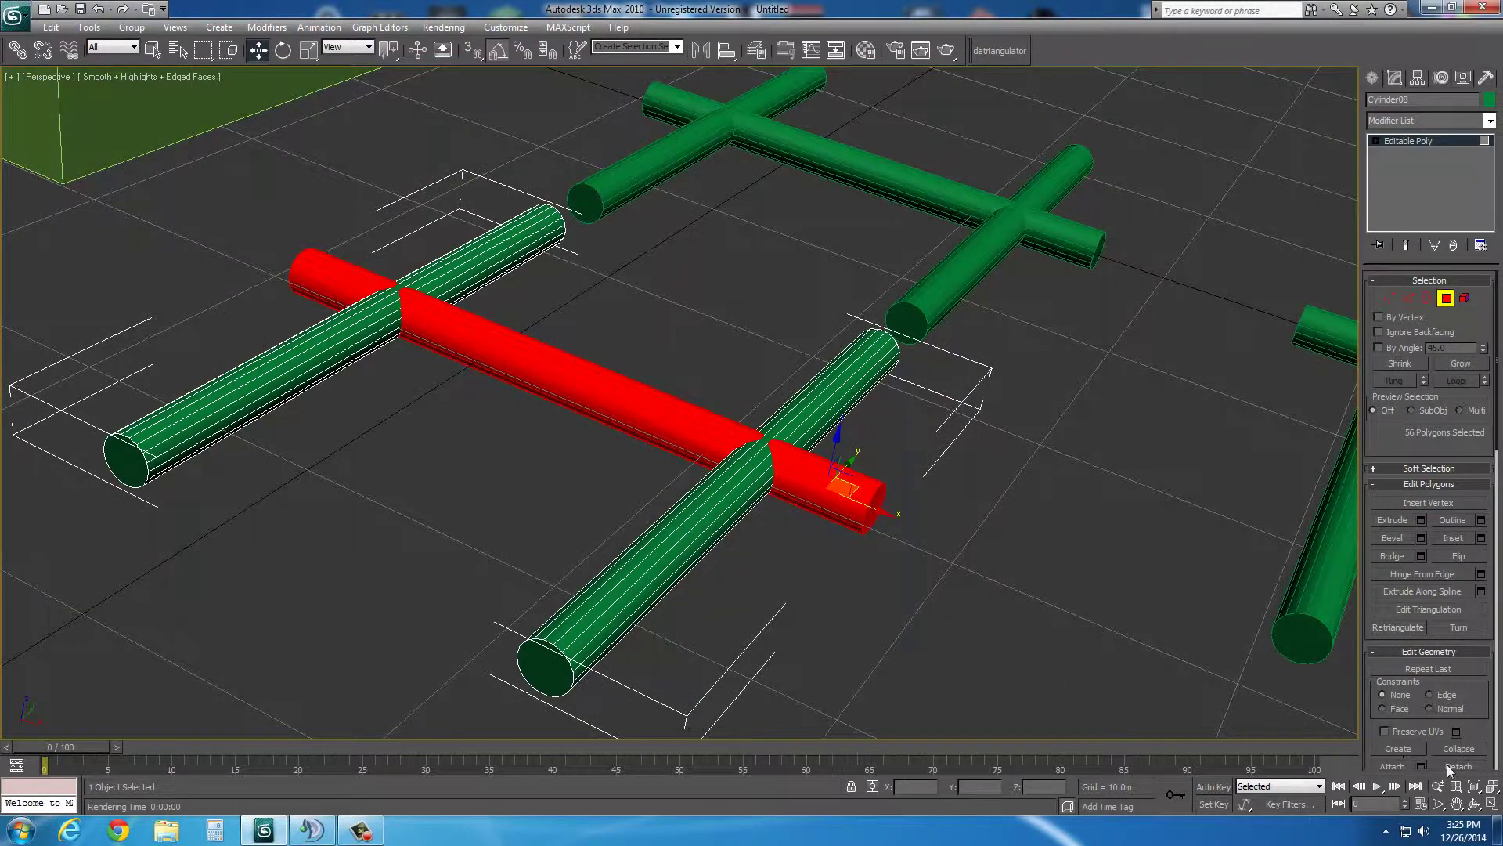
click(1448, 765)
click(778, 422)
- Examine up close the joint between the selected crossbar polygons and the cylinder they cross
click(1474, 805)
scroll(861, 540, up, 6)
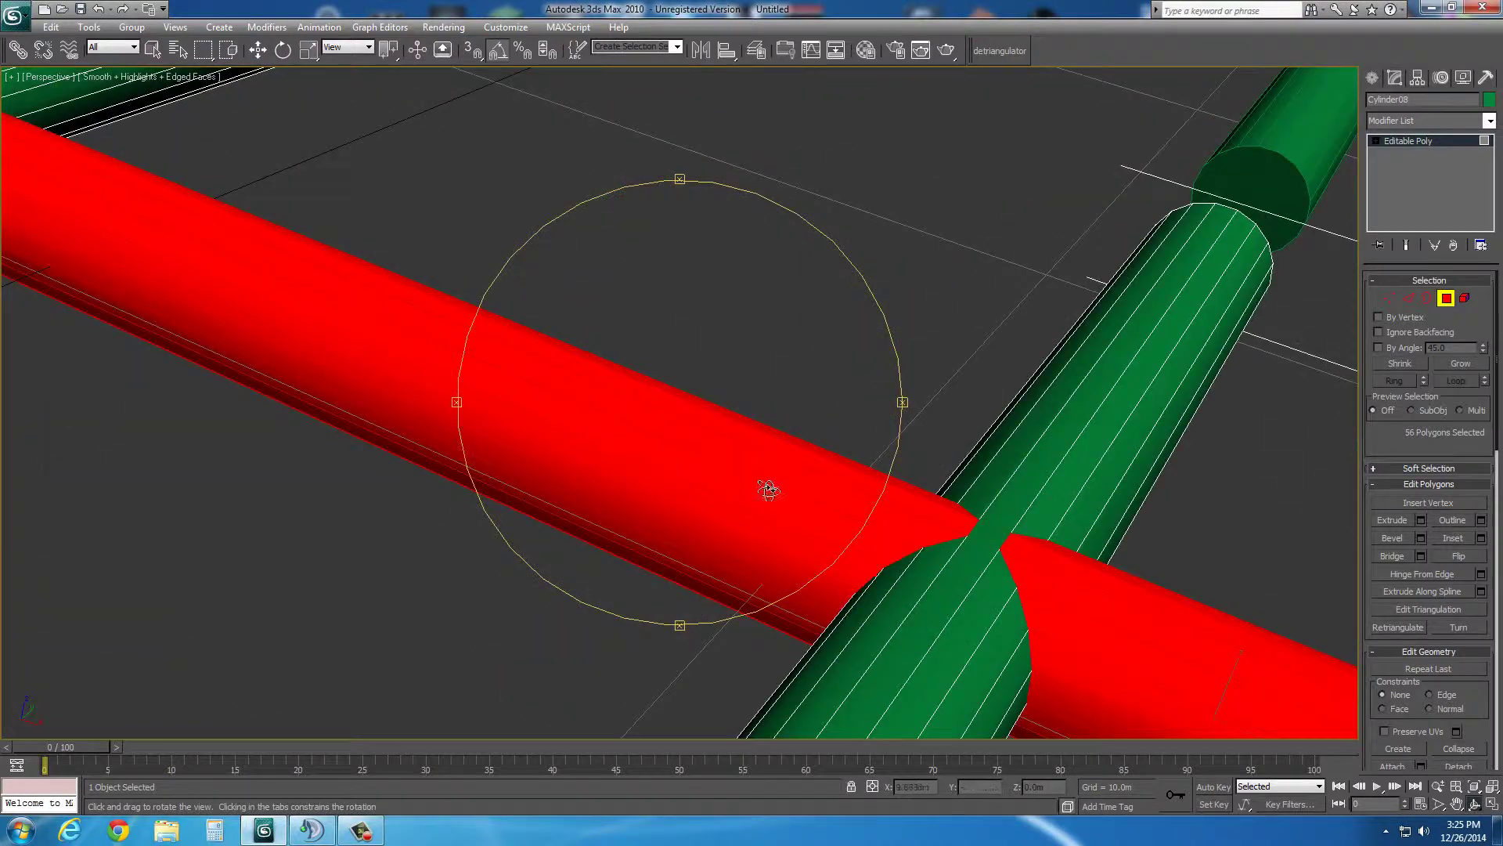
drag(768, 490, 769, 464)
scroll(768, 462, down, 3)
middle_drag(768, 461, 708, 460)
scroll(708, 460, up, 3)
right_click(815, 480)
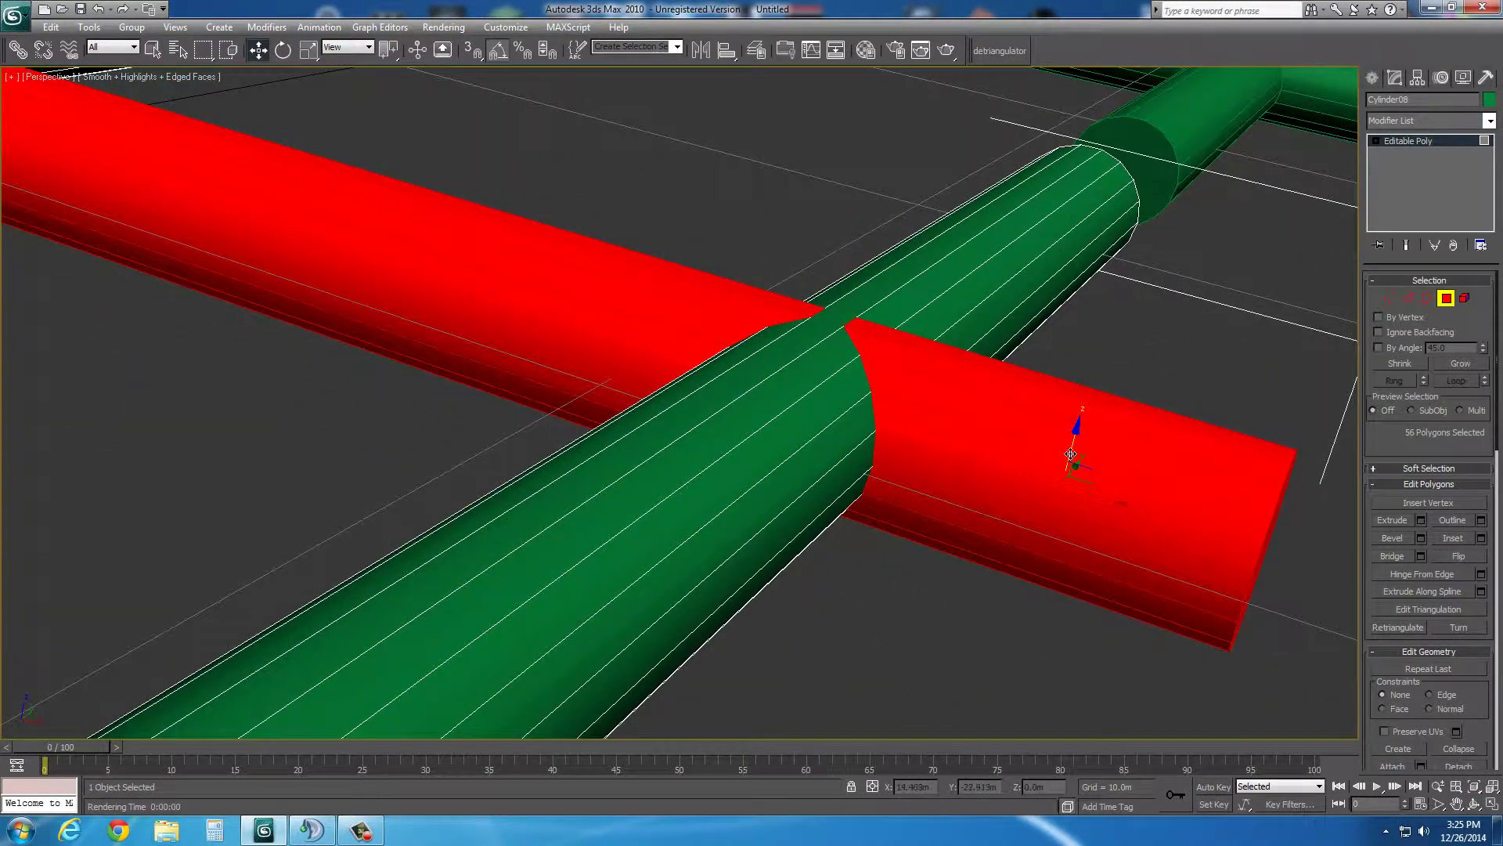
- Try moving the selected crossbar polygons up off the cylinders, inspect the openings in the mesh, and undo the move
click(1072, 447)
click(96, 8)
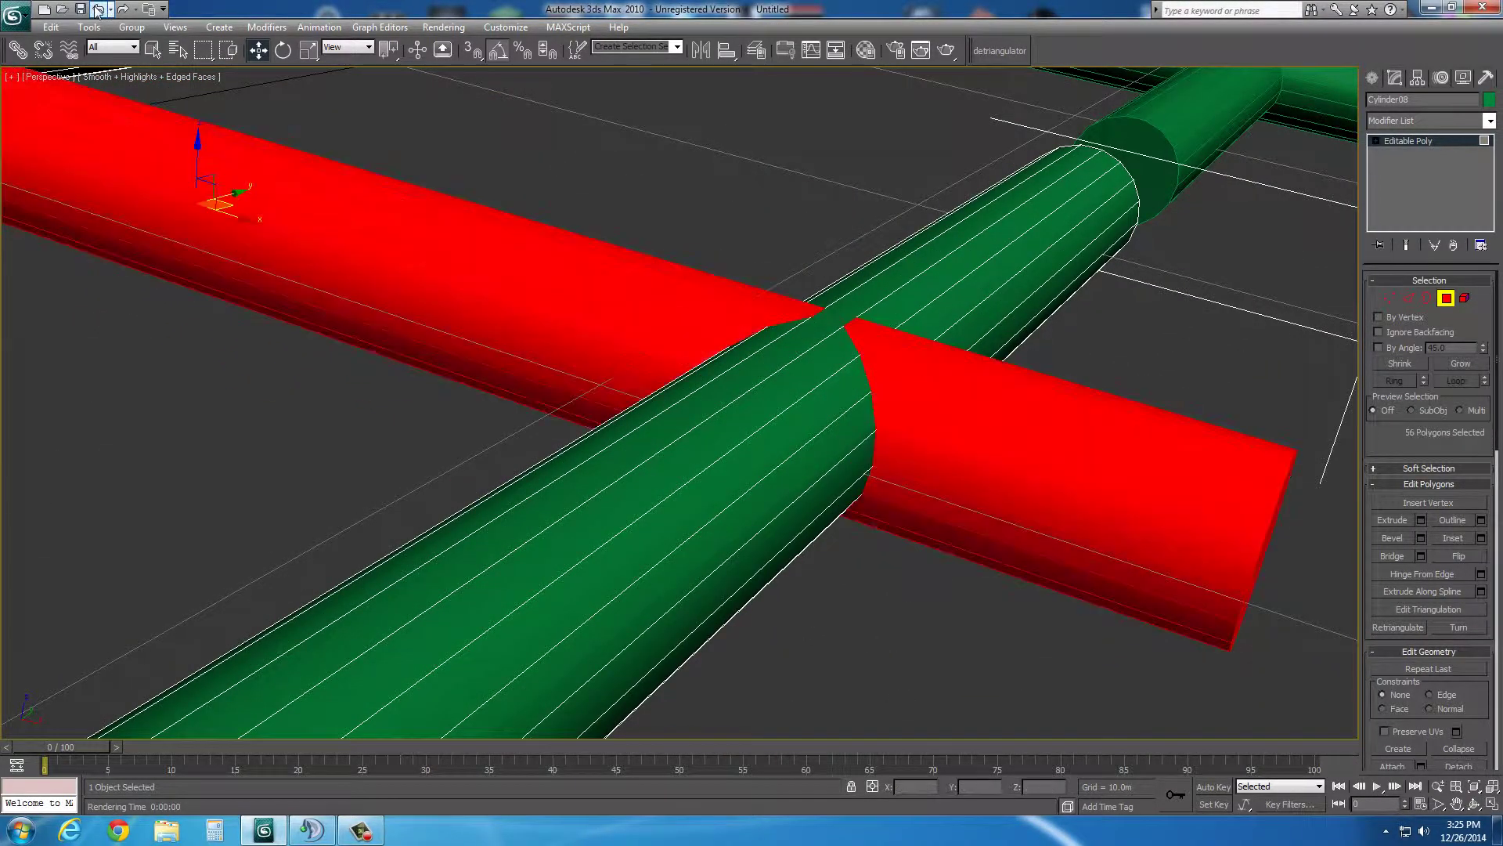
drag(198, 160, 237, 7)
middle_drag(998, 440, 908, 565)
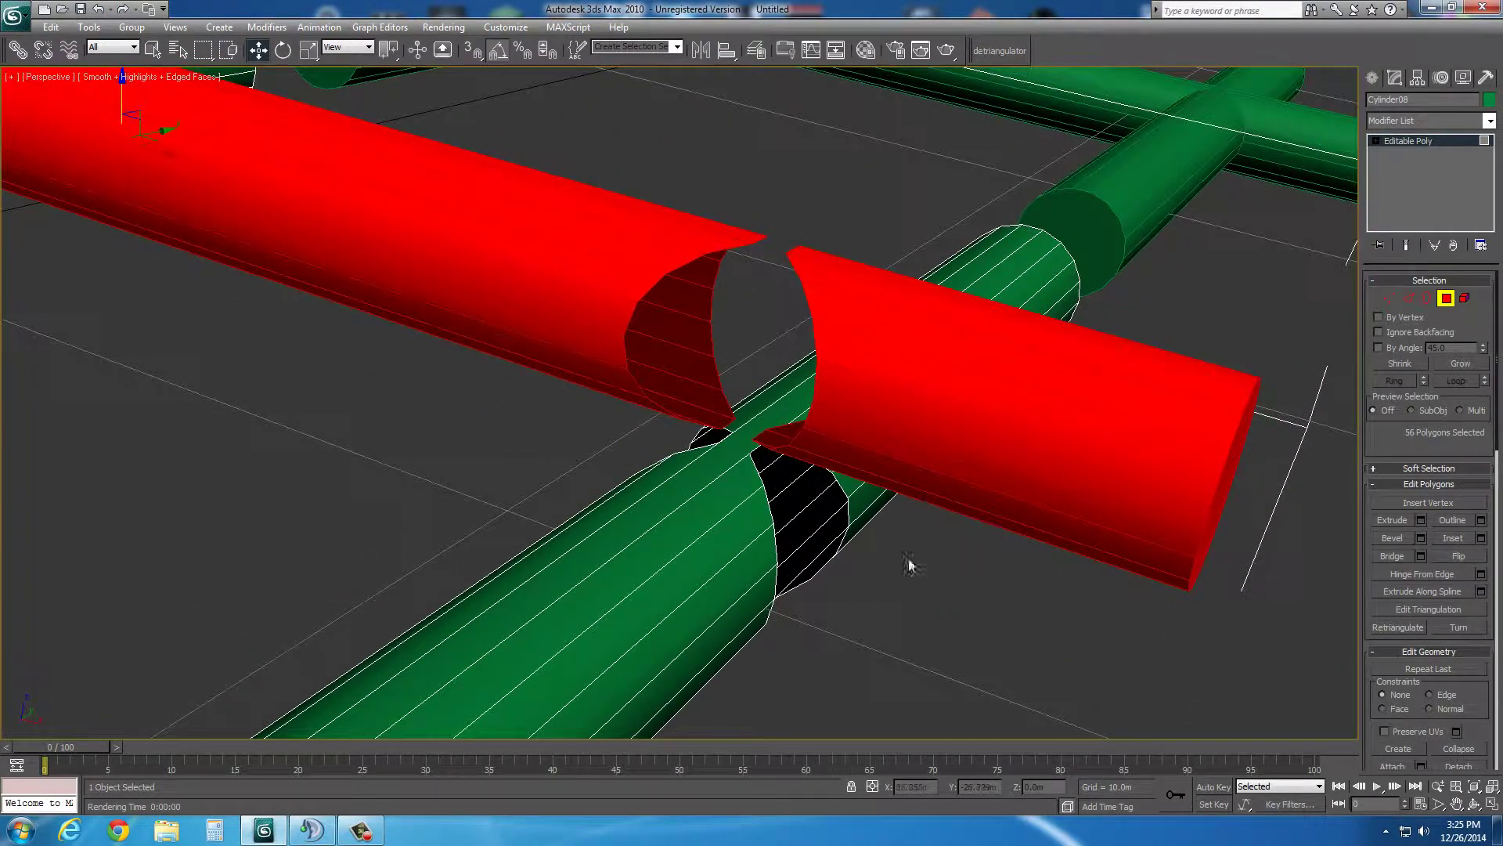
click(1475, 804)
drag(802, 443, 830, 381)
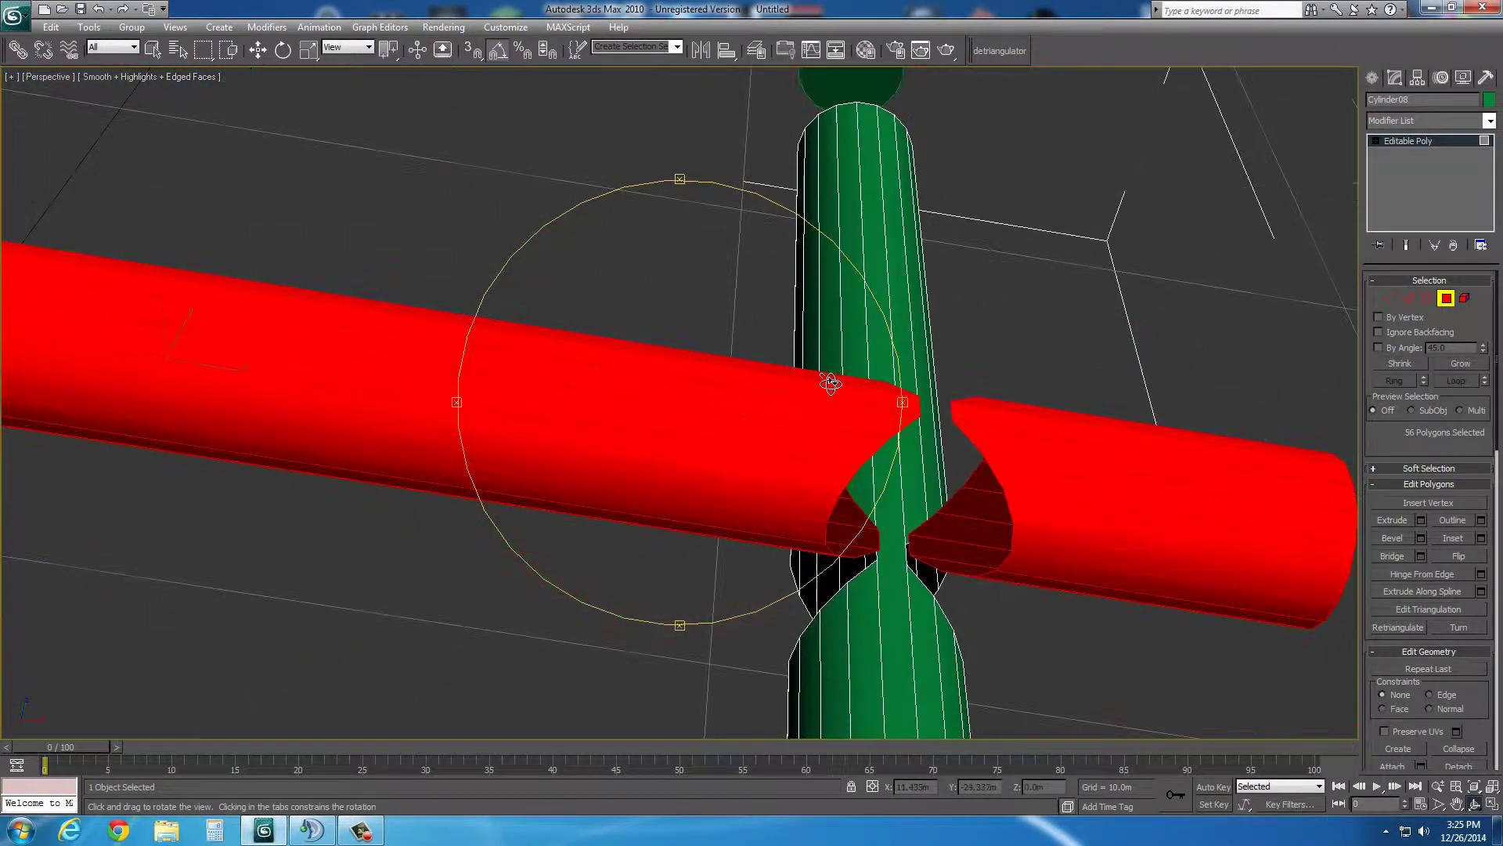
drag(920, 502, 853, 443)
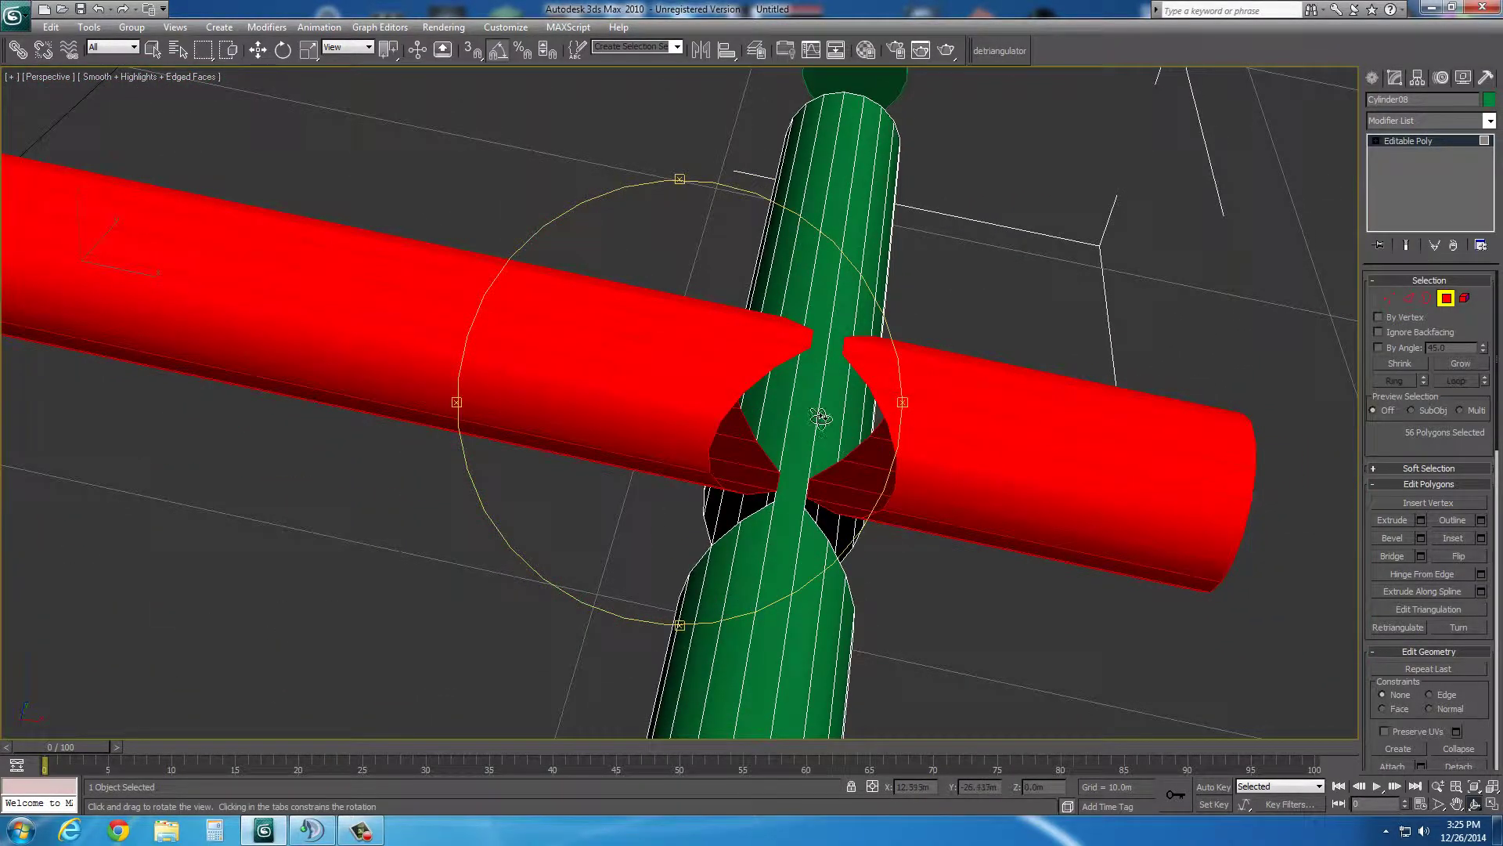
click(99, 11)
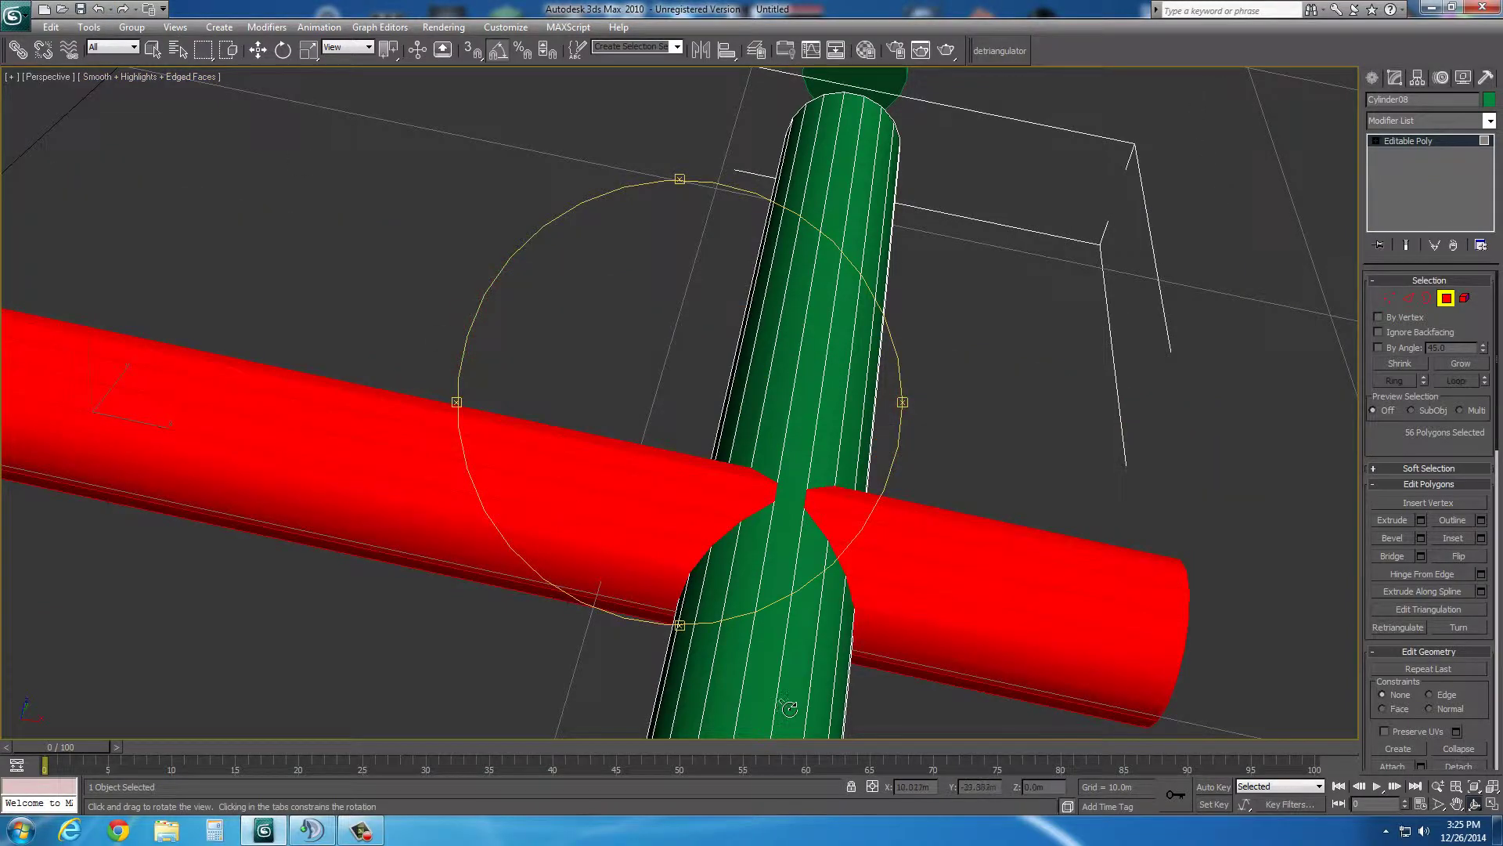
- Compare the joints of the Editable Poly frame with the other crossed cylinders from several angles
middle_drag(788, 707, 756, 630)
scroll(765, 571, up, 4)
drag(768, 558, 695, 569)
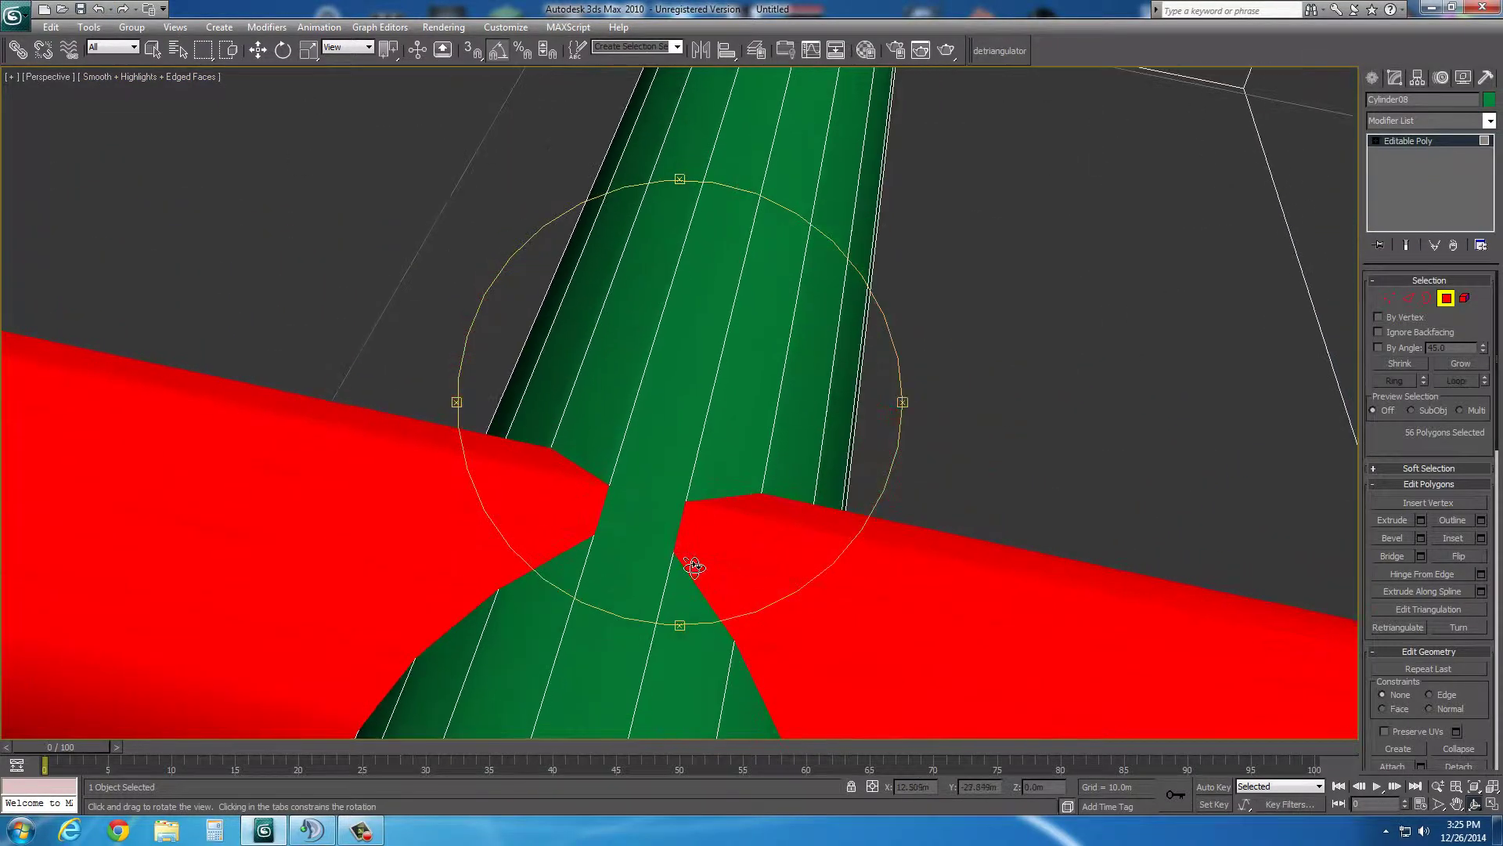
drag(733, 514, 665, 506)
scroll(665, 507, down, 3)
middle_drag(665, 506, 475, 681)
scroll(731, 513, up, 10)
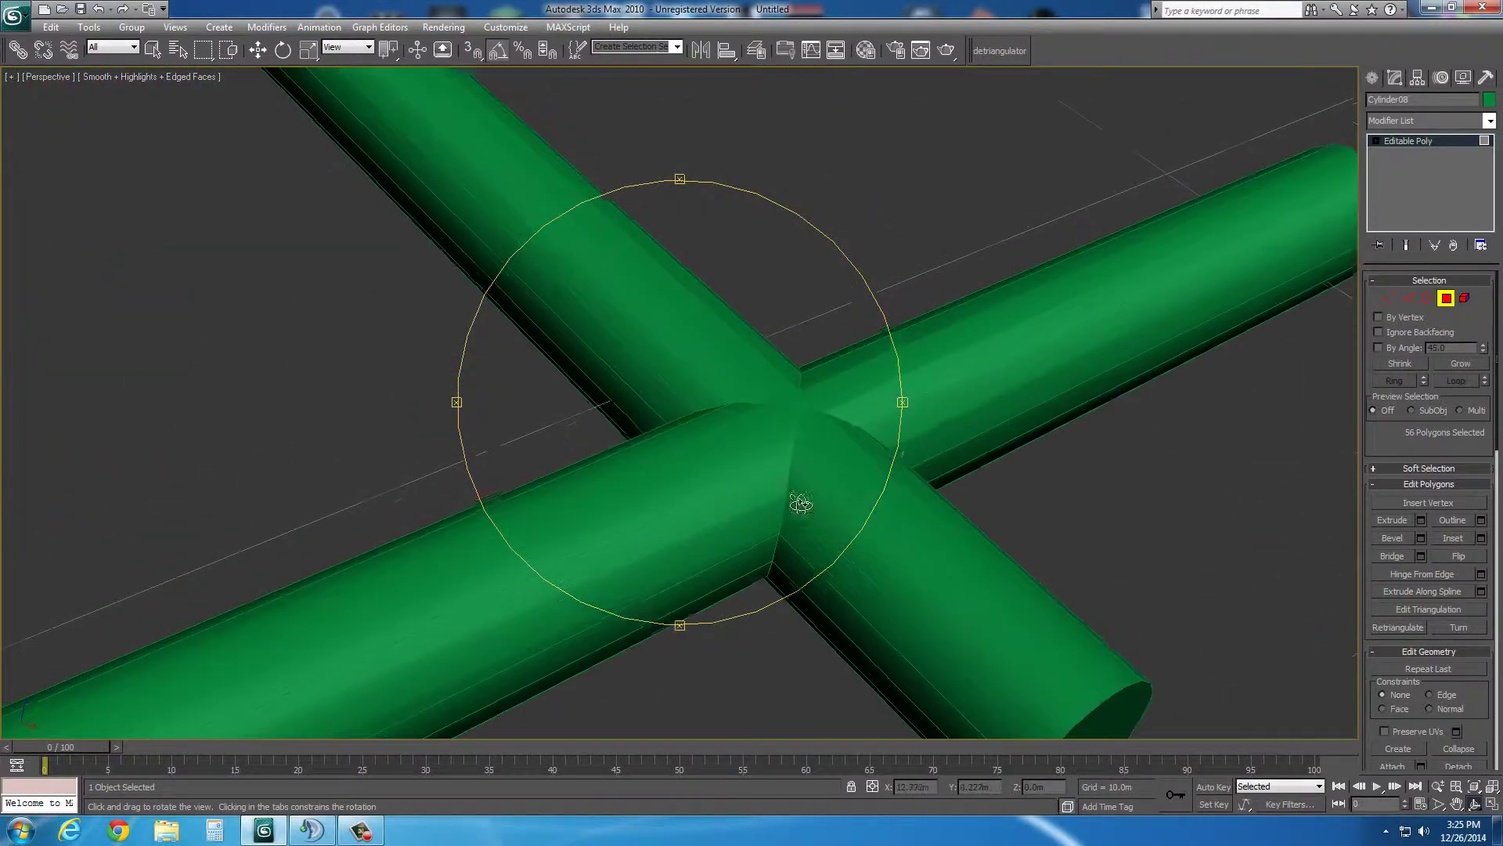
scroll(702, 523, down, 10)
middle_drag(637, 547, 854, 376)
scroll(806, 419, up, 12)
middle_drag(746, 498, 731, 514)
scroll(731, 514, down, 8)
drag(731, 514, 761, 462)
- Clear the polygon selection on the cylinder frame's crossbar
right_click(490, 529)
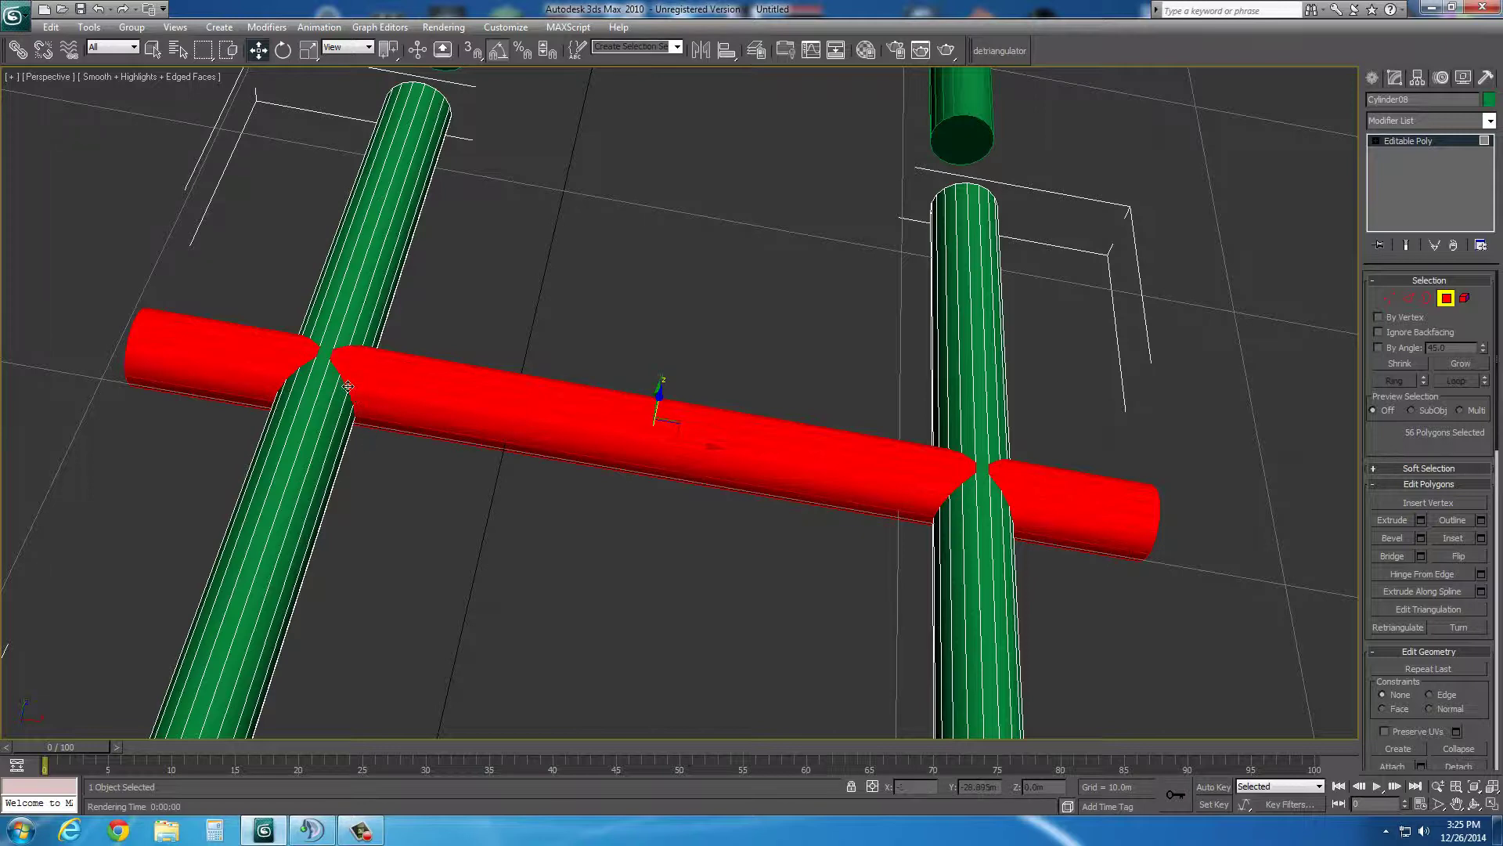
click(530, 517)
middle_drag(341, 459, 474, 481)
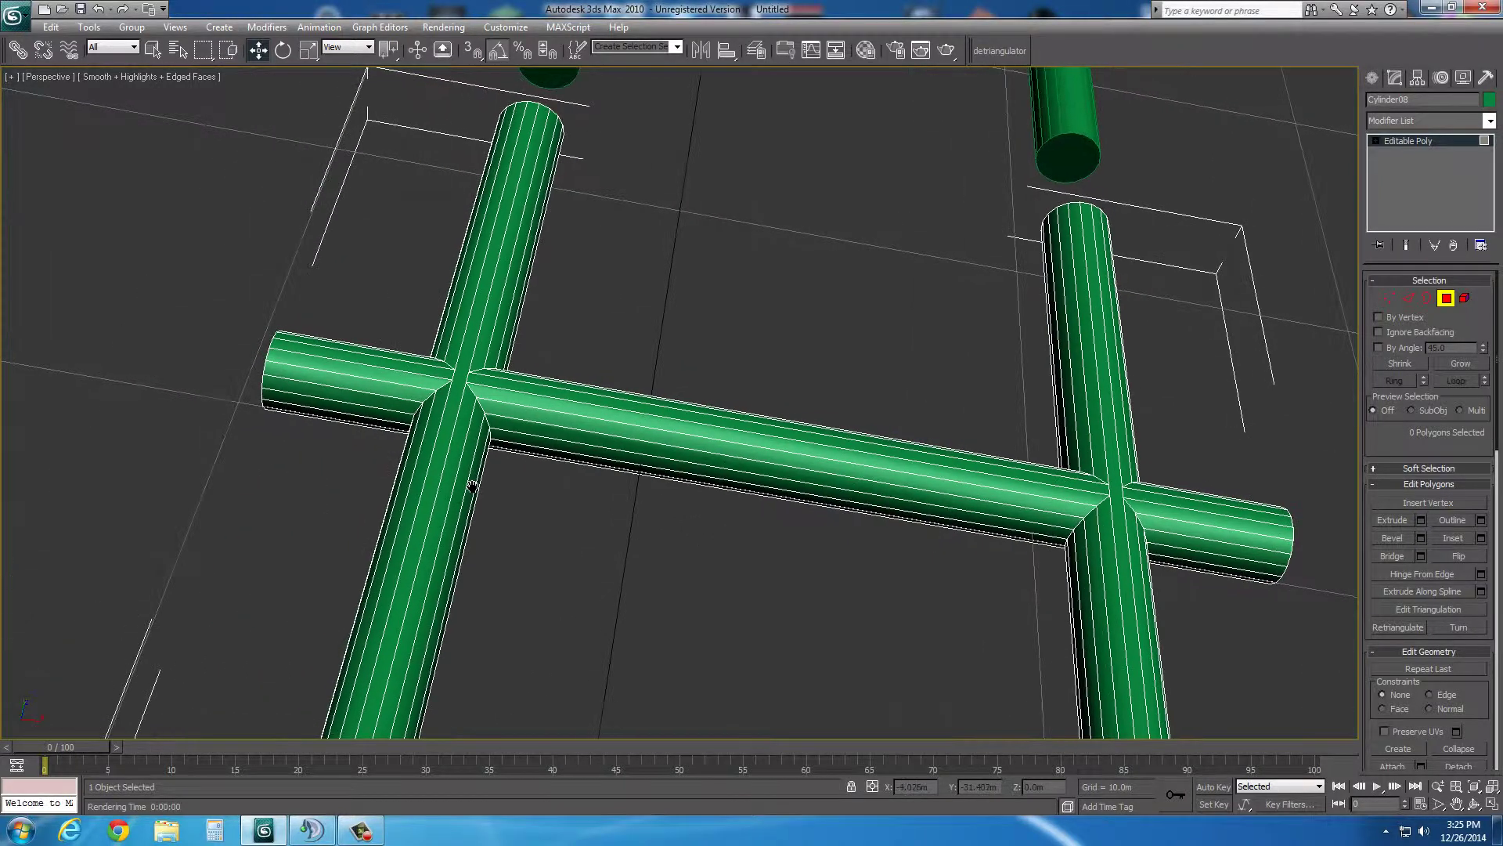
- Inspect the left joint of the Editable Poly cylinder frame and exit its Polygon sub-object level
scroll(480, 485, up, 5)
middle_drag(198, 454, 431, 472)
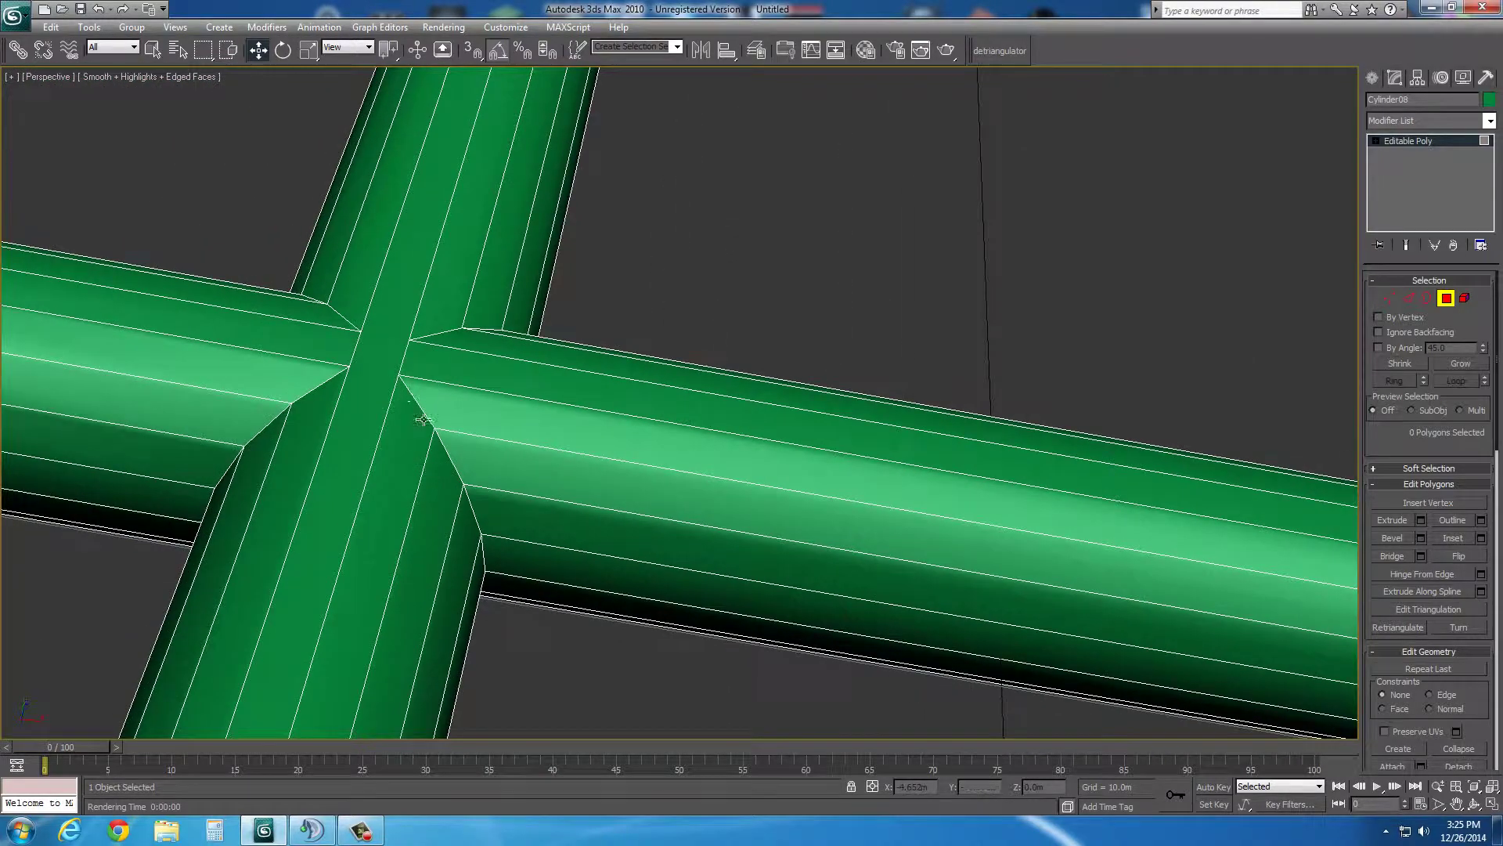
scroll(504, 498, down, 10)
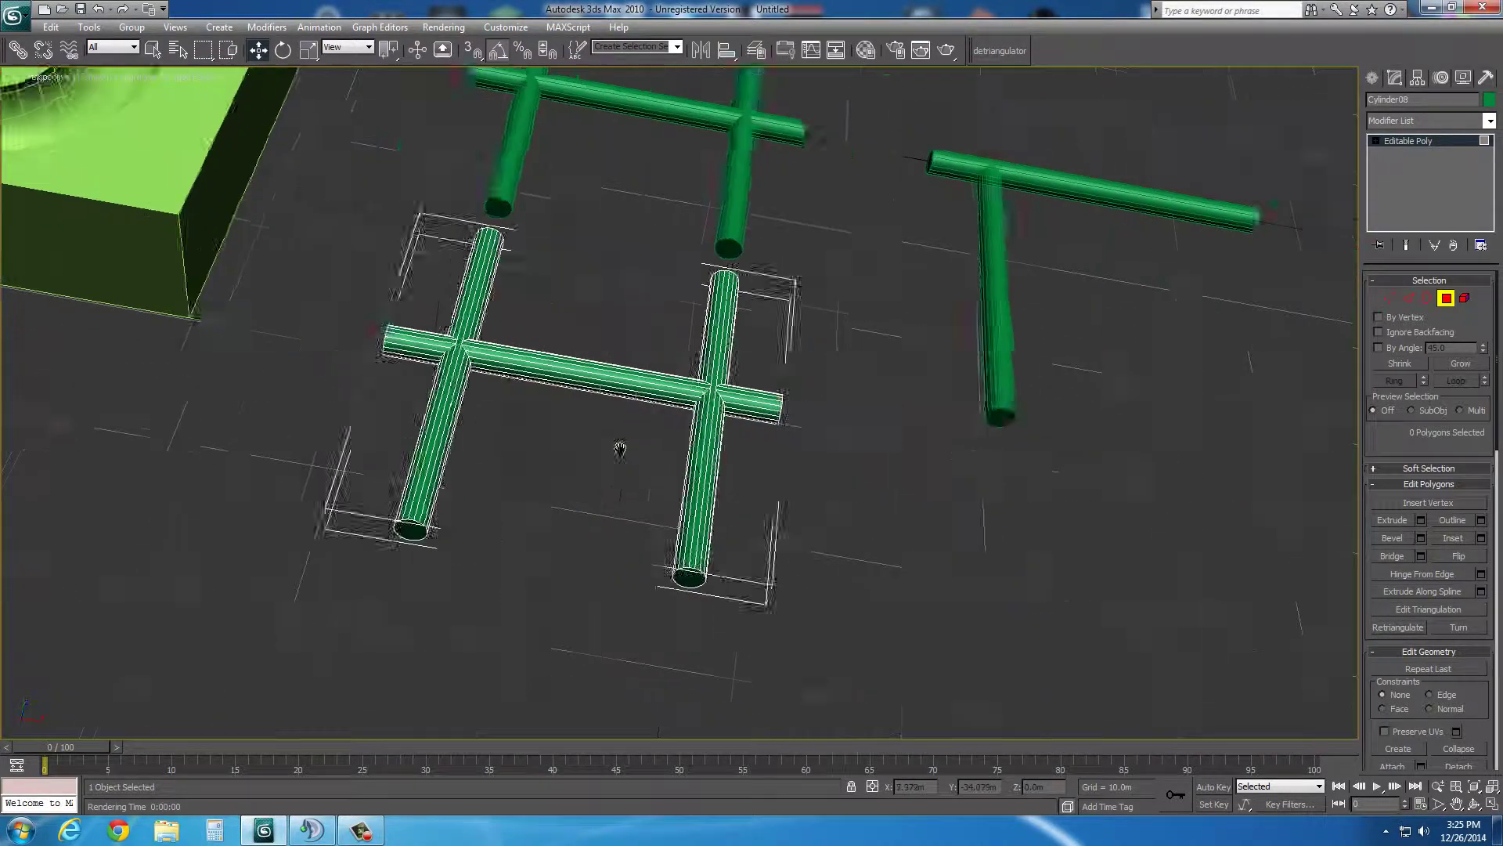
click(1448, 307)
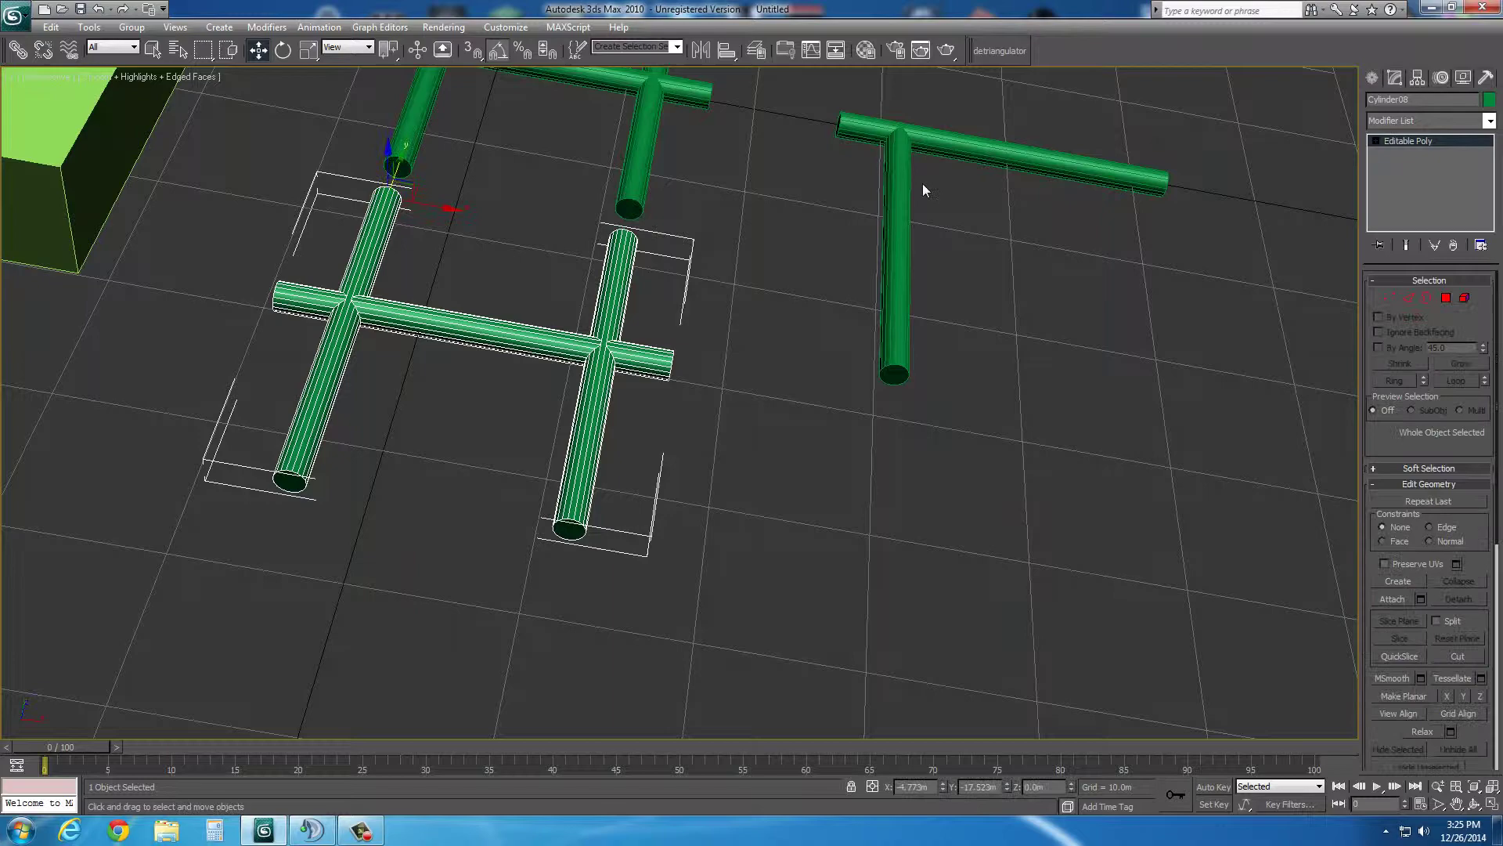
- Select the crossbar of the T-shaped cylinder pair, examine its joint with the stem up close, and clear the selection
click(1000, 146)
middle_drag(1053, 361, 947, 535)
scroll(947, 534, up, 5)
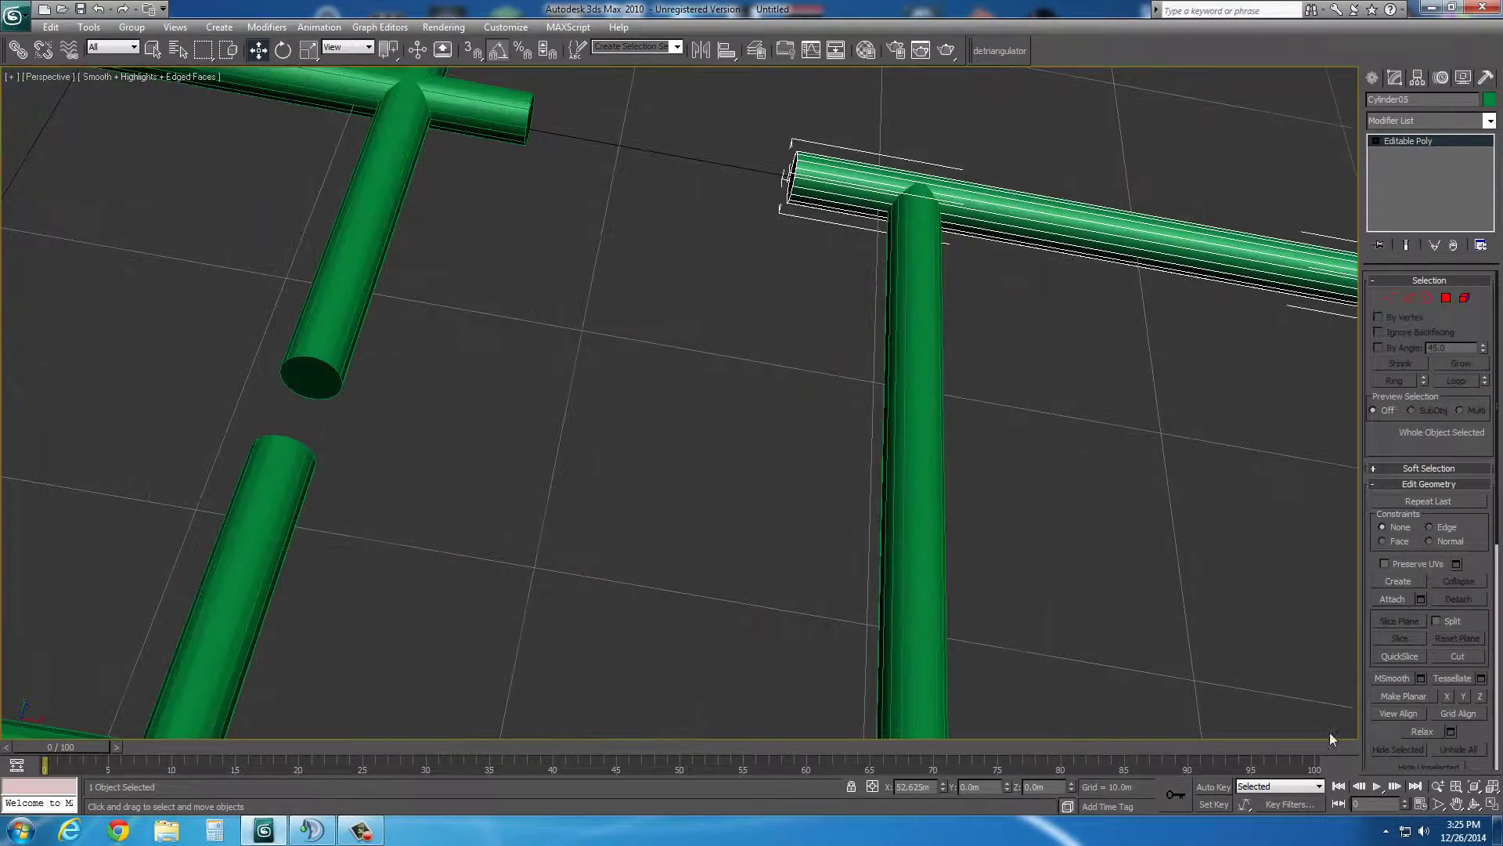
click(1475, 804)
drag(689, 337, 848, 466)
scroll(791, 480, up, 3)
key(w)
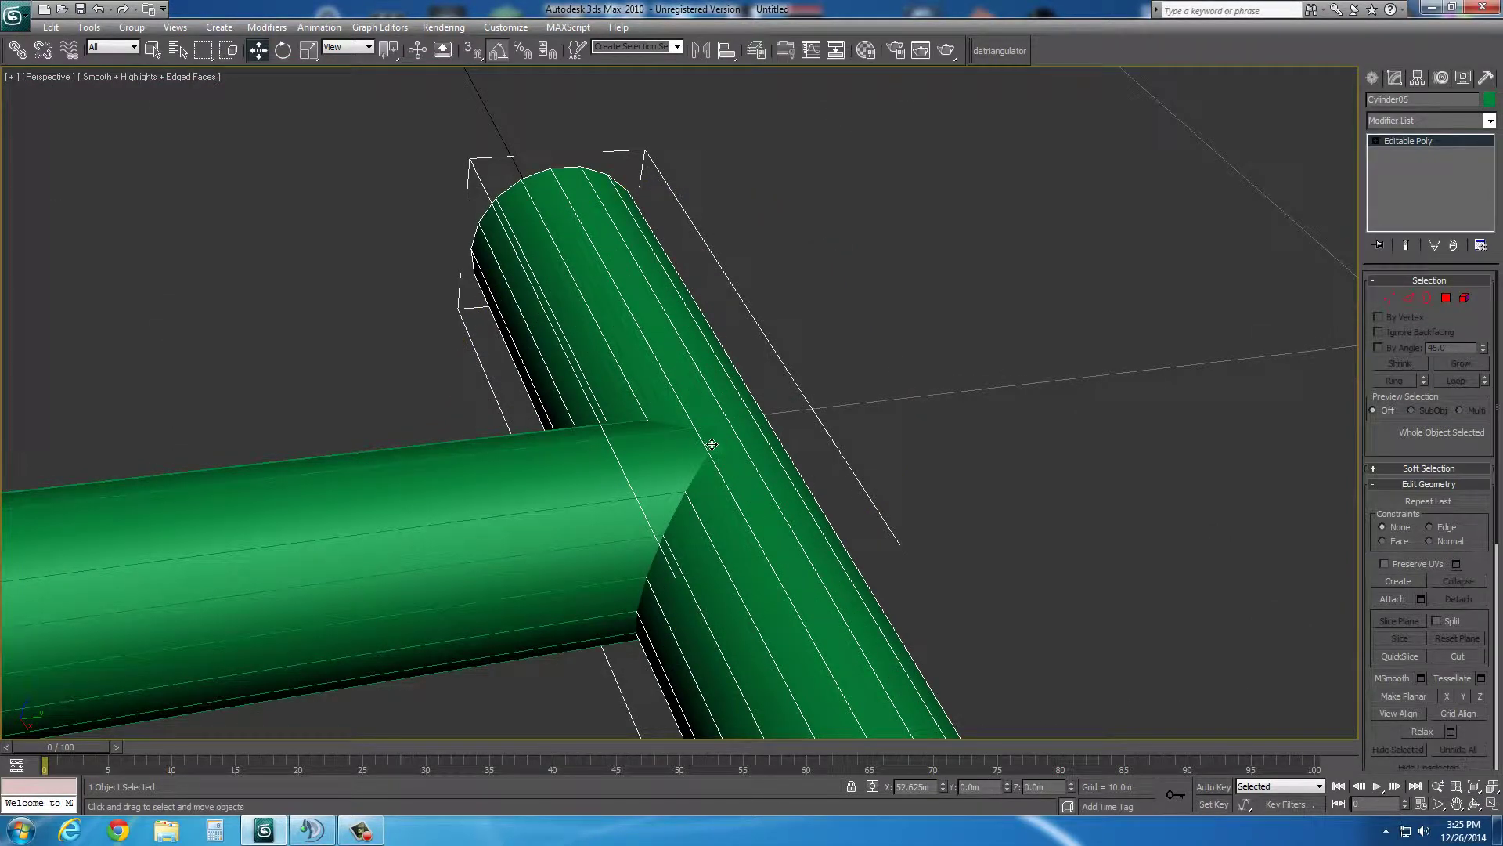
scroll(1026, 510, down, 5)
click(1027, 505)
middle_drag(939, 433, 1016, 470)
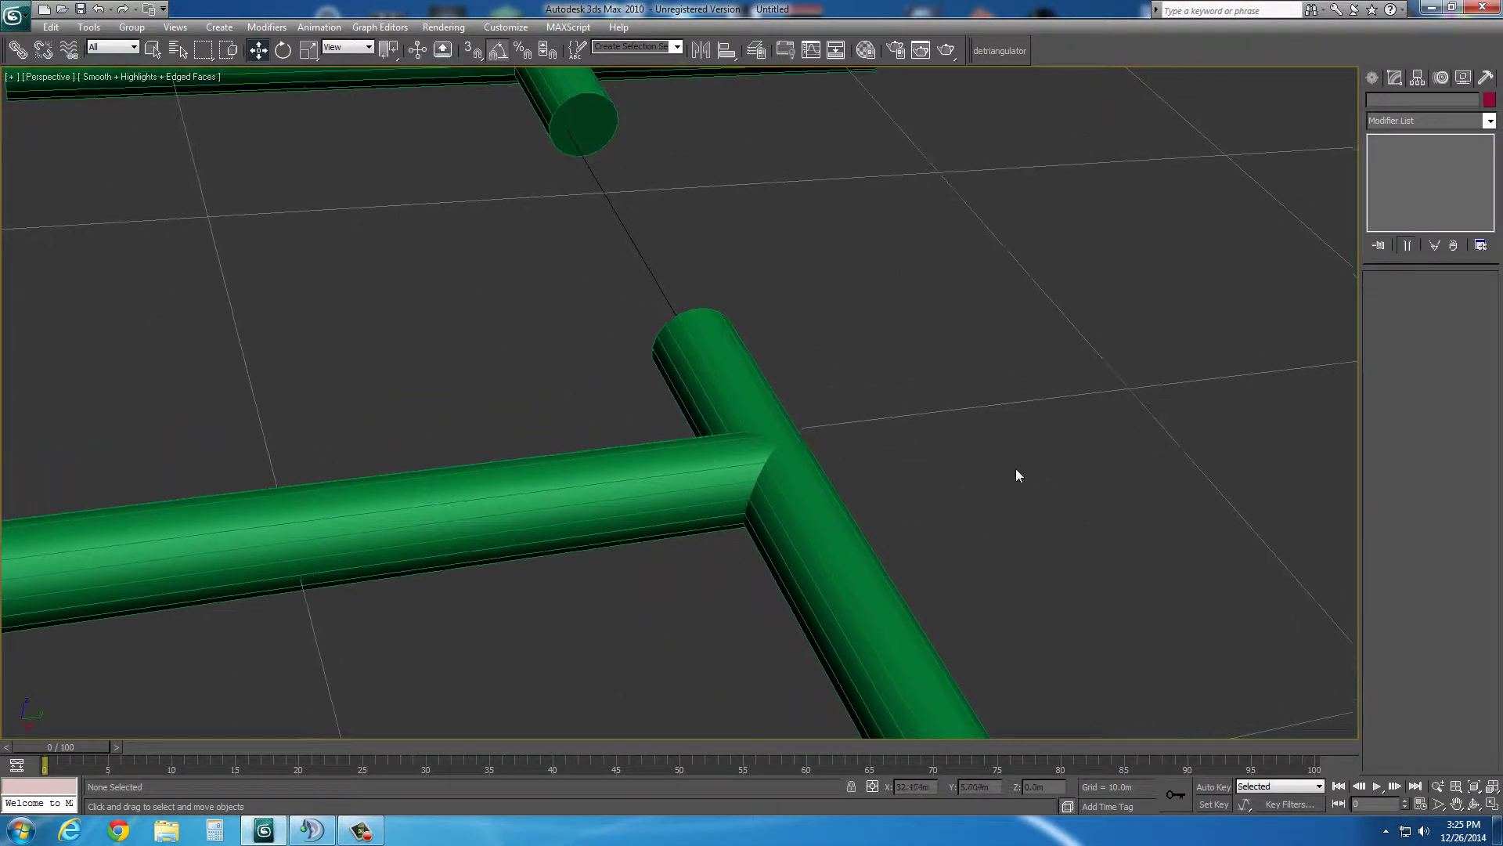
- Set up a ProBoolean on the crossbar cylinder of the T-shaped pair, ready to pick operands
click(794, 539)
click(1373, 78)
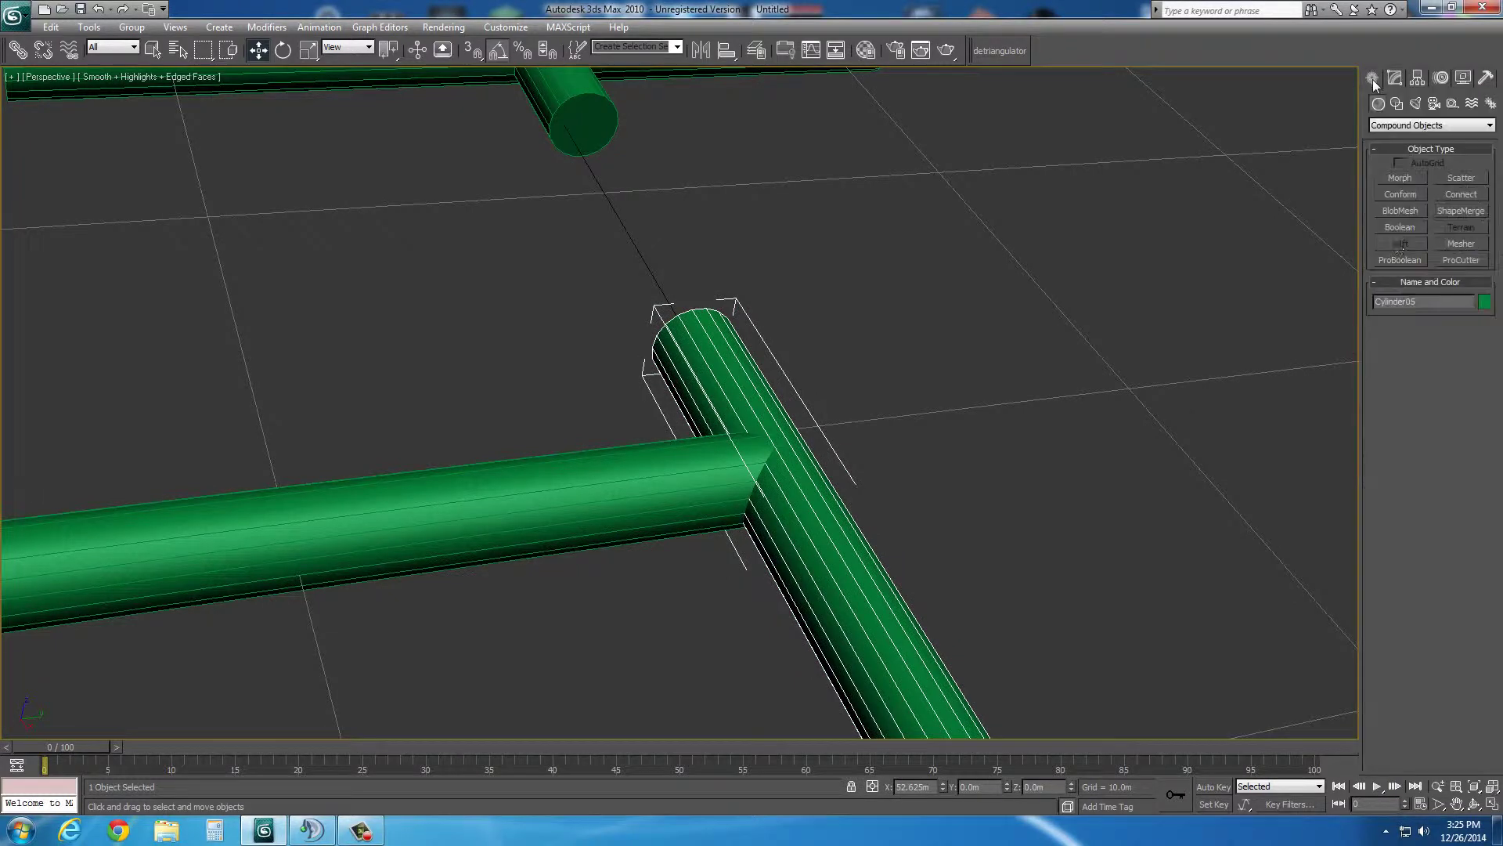
click(1401, 257)
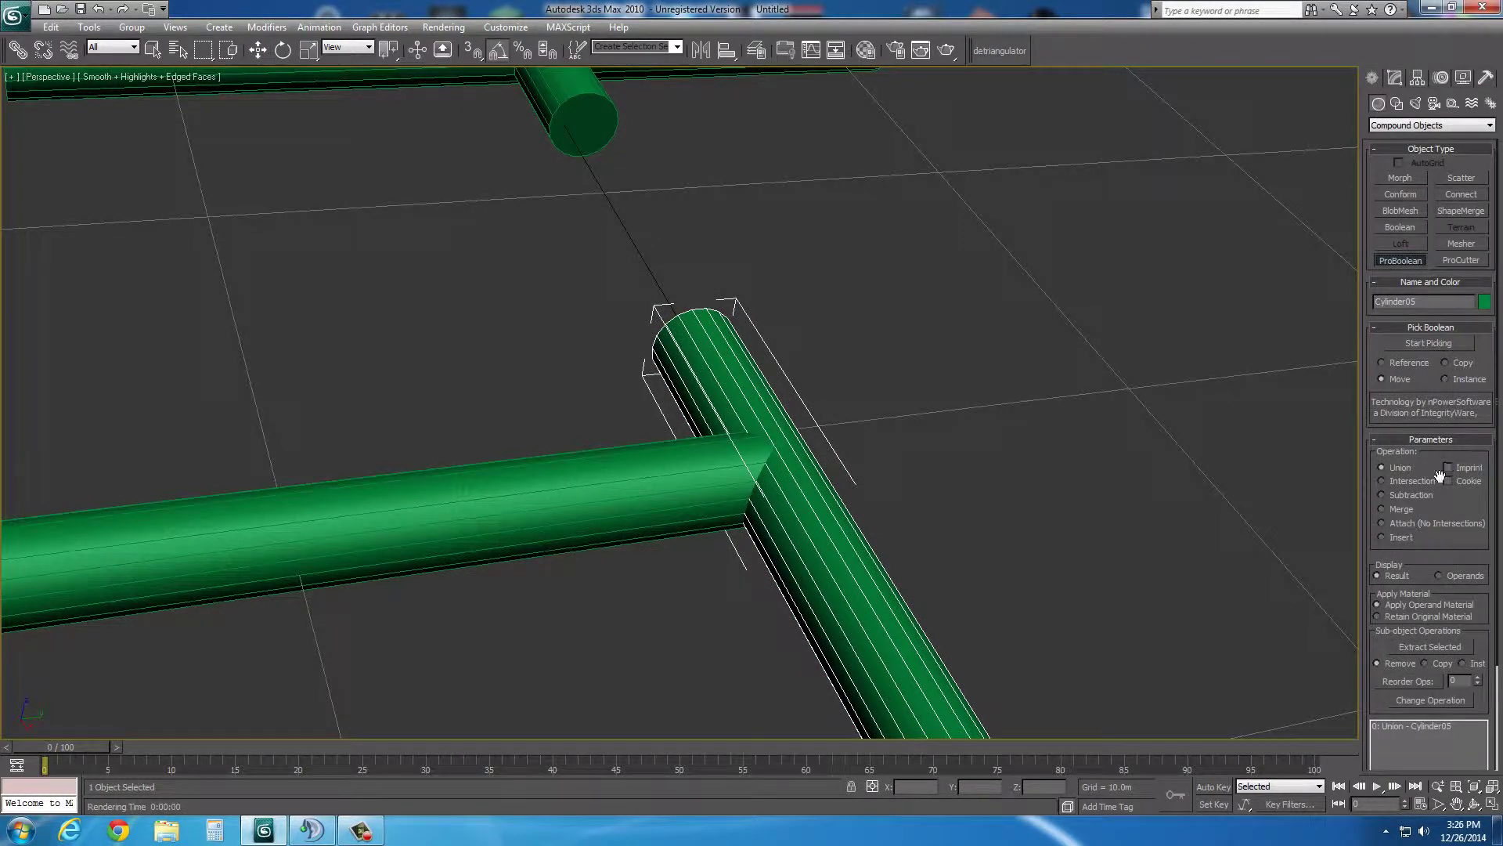
scroll(1447, 487, down, 2)
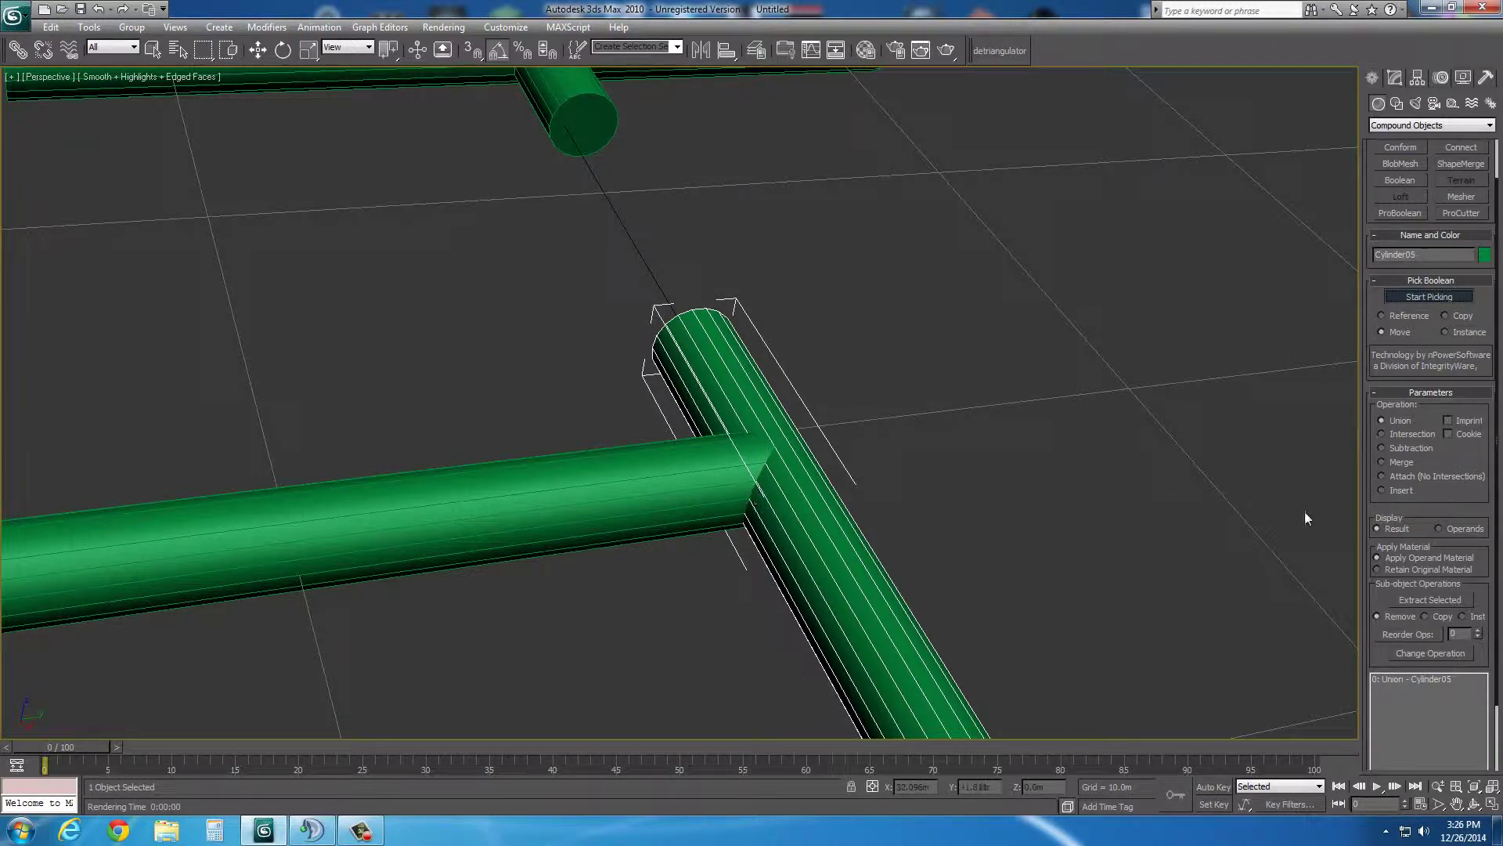
- Try a ProBoolean Union with Imprint using the T's stem cylinder, inspect the result, and undo it
click(712, 493)
scroll(702, 540, up, 4)
middle_drag(648, 522, 589, 484)
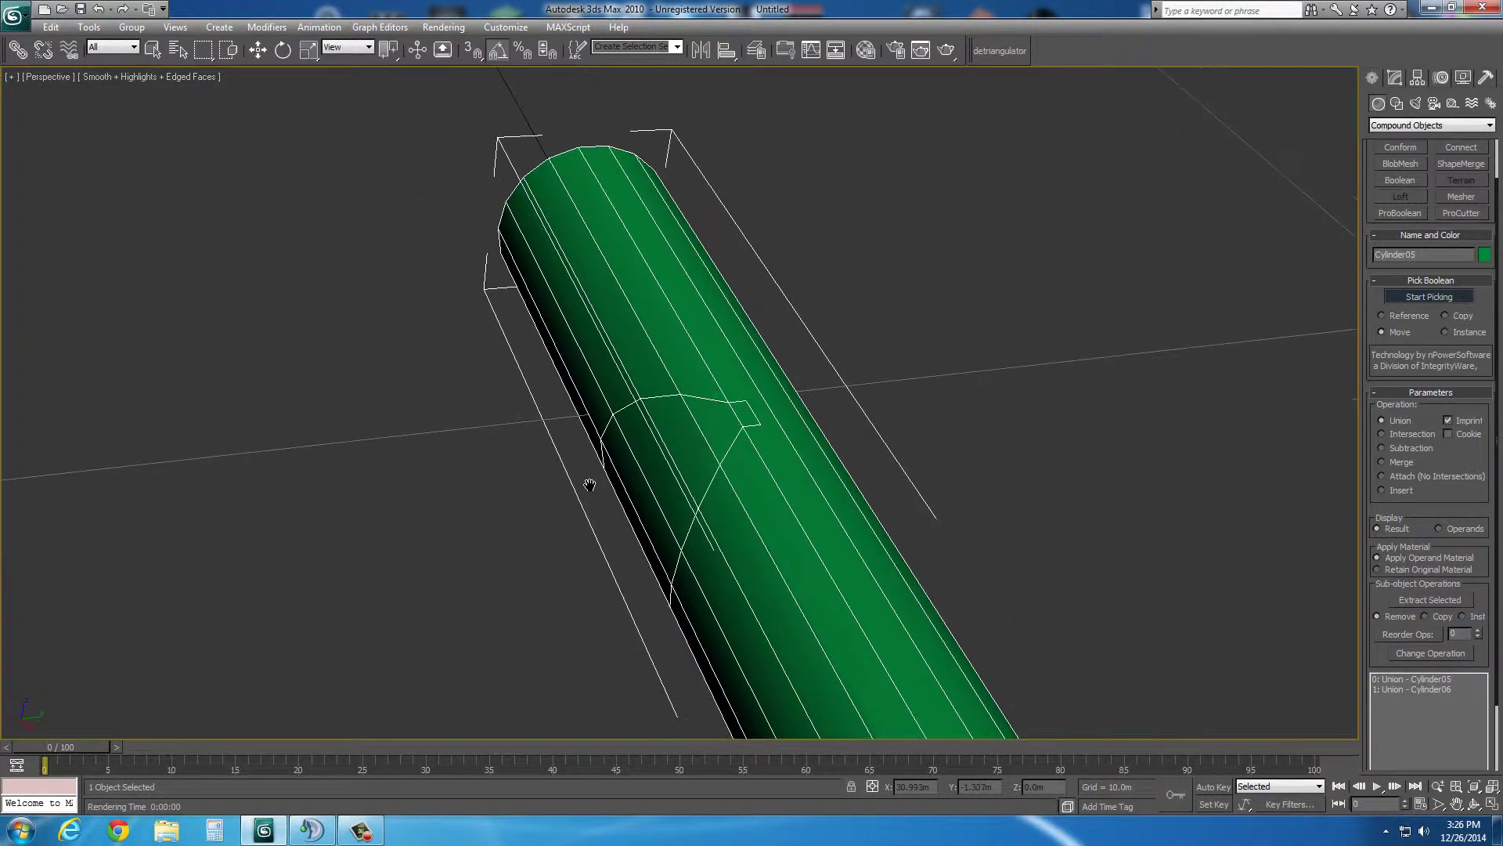
click(1475, 806)
mouse_move(744, 510)
mouse_down()
mouse_move(832, 396)
mouse_move(819, 369)
mouse_move(688, 426)
mouse_move(738, 496)
mouse_up()
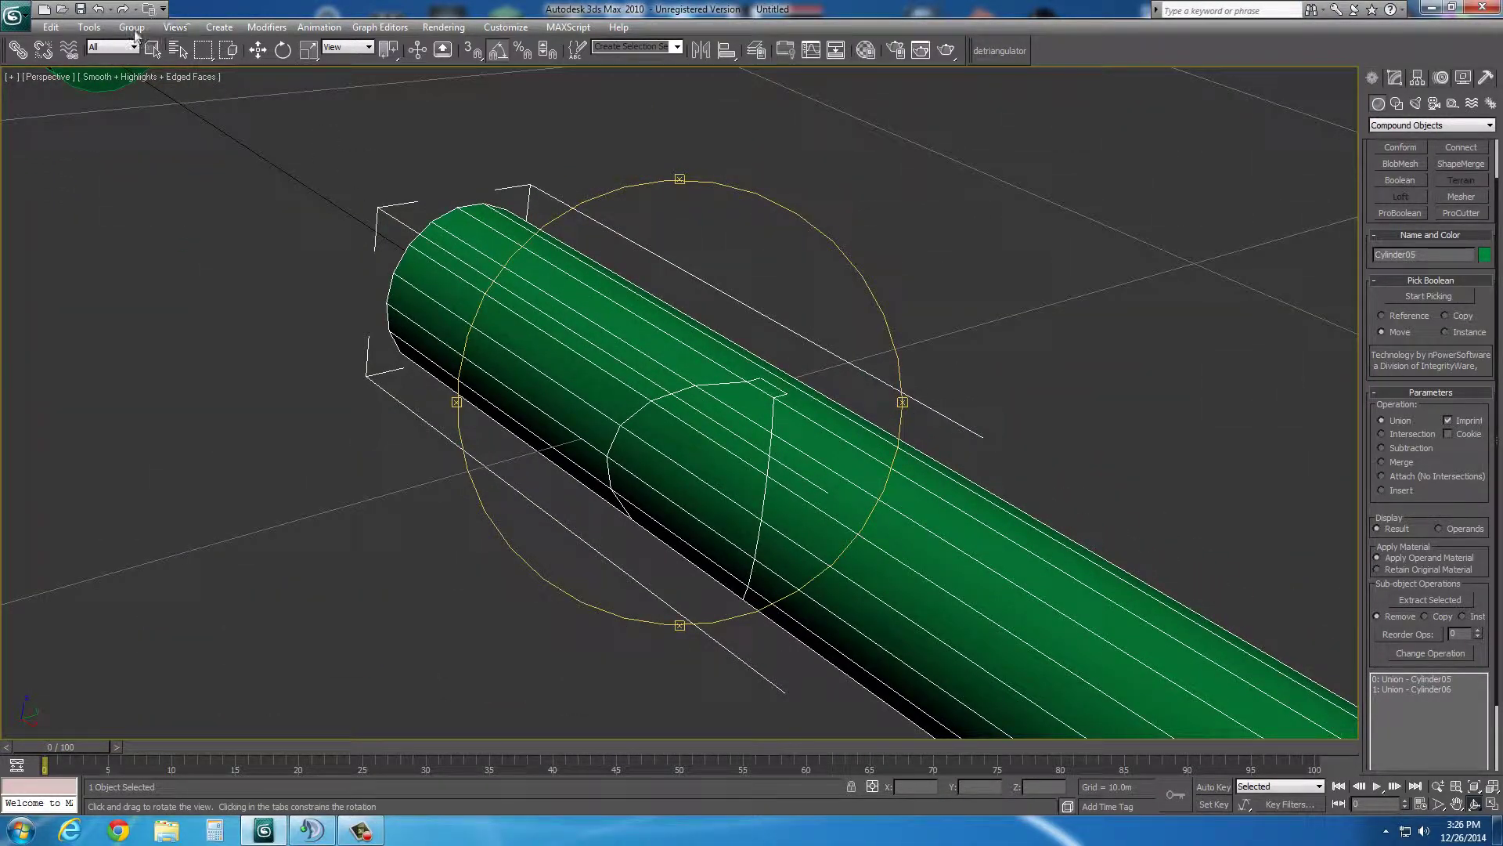
click(98, 9)
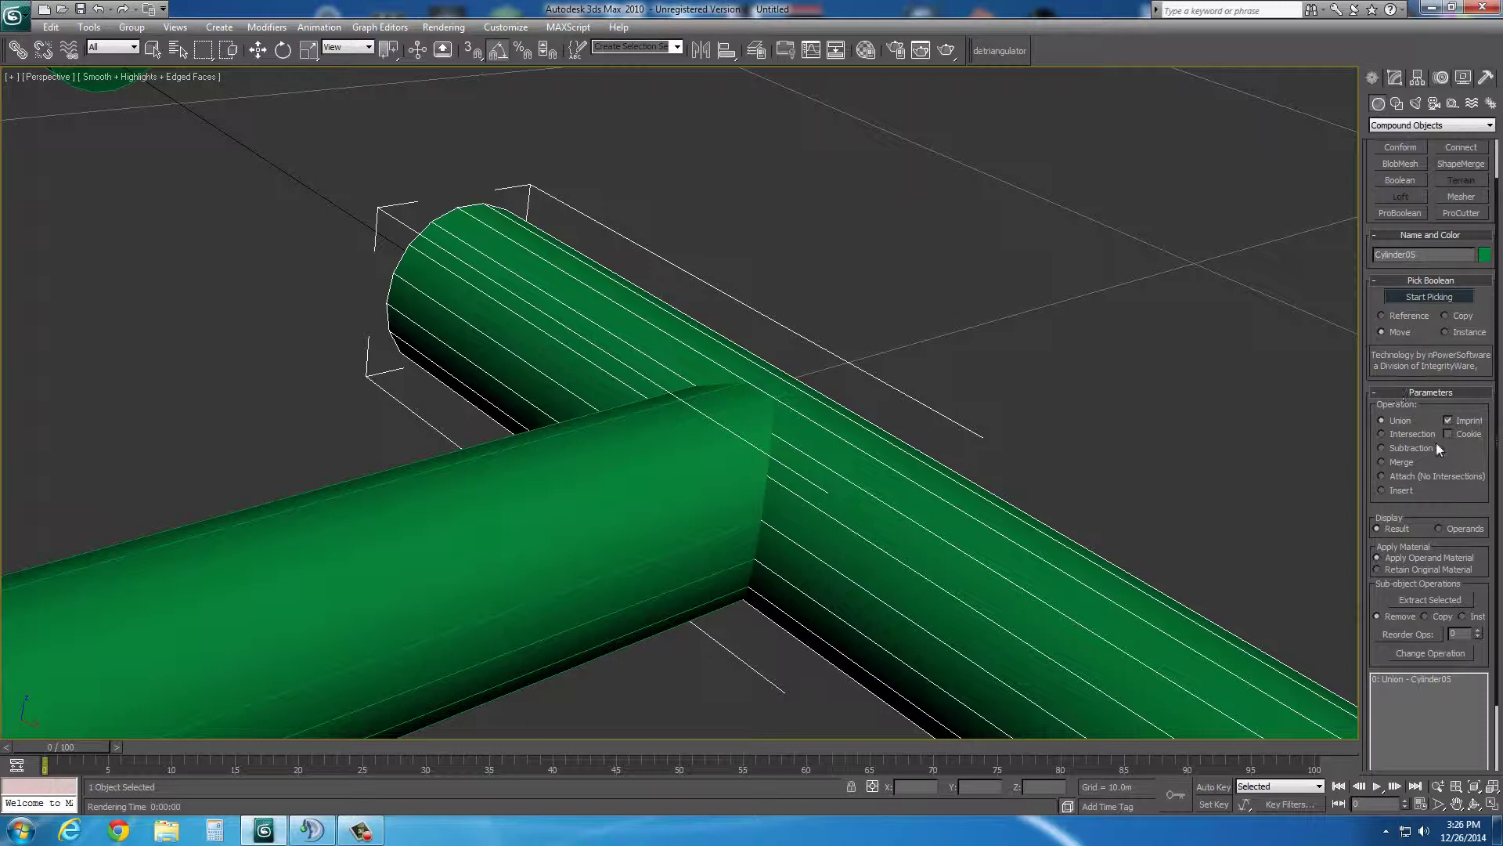
- Try a ProBoolean Subtraction with Imprint of the stem cylinder from the crossbar, and undo it
click(573, 516)
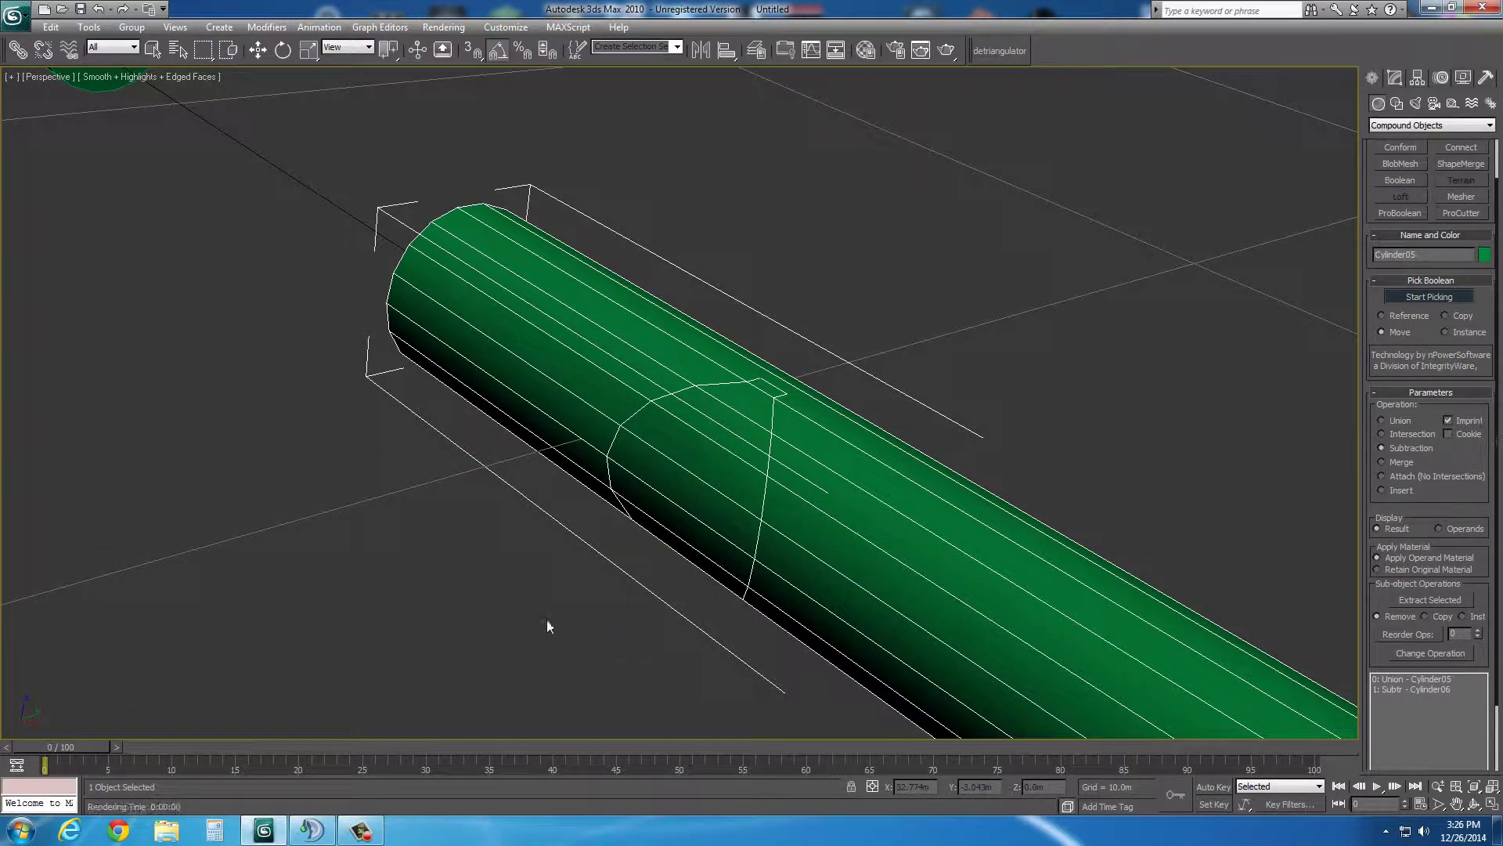
click(81, 10)
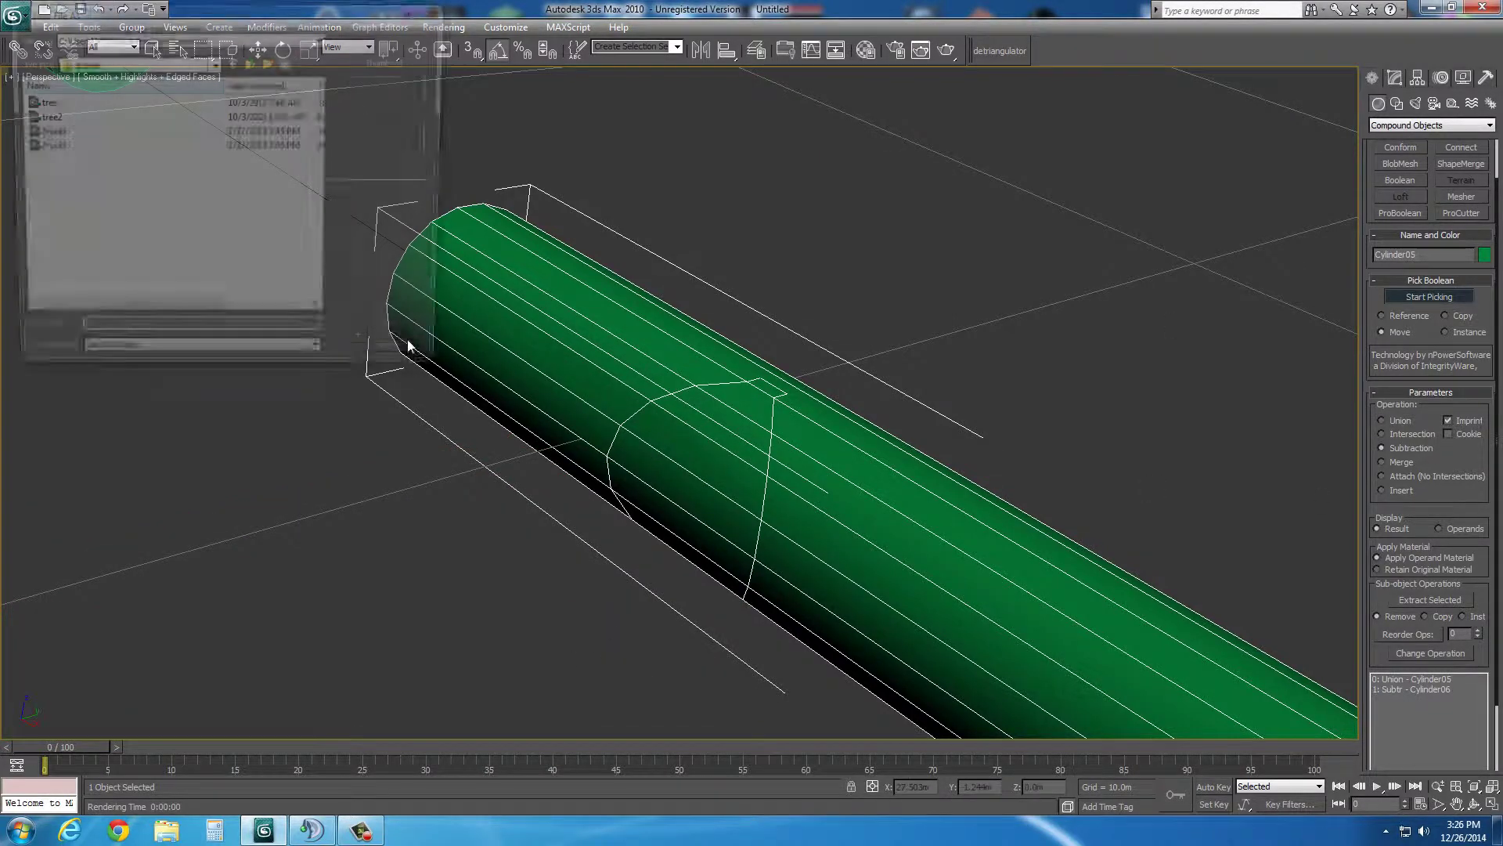
click(407, 359)
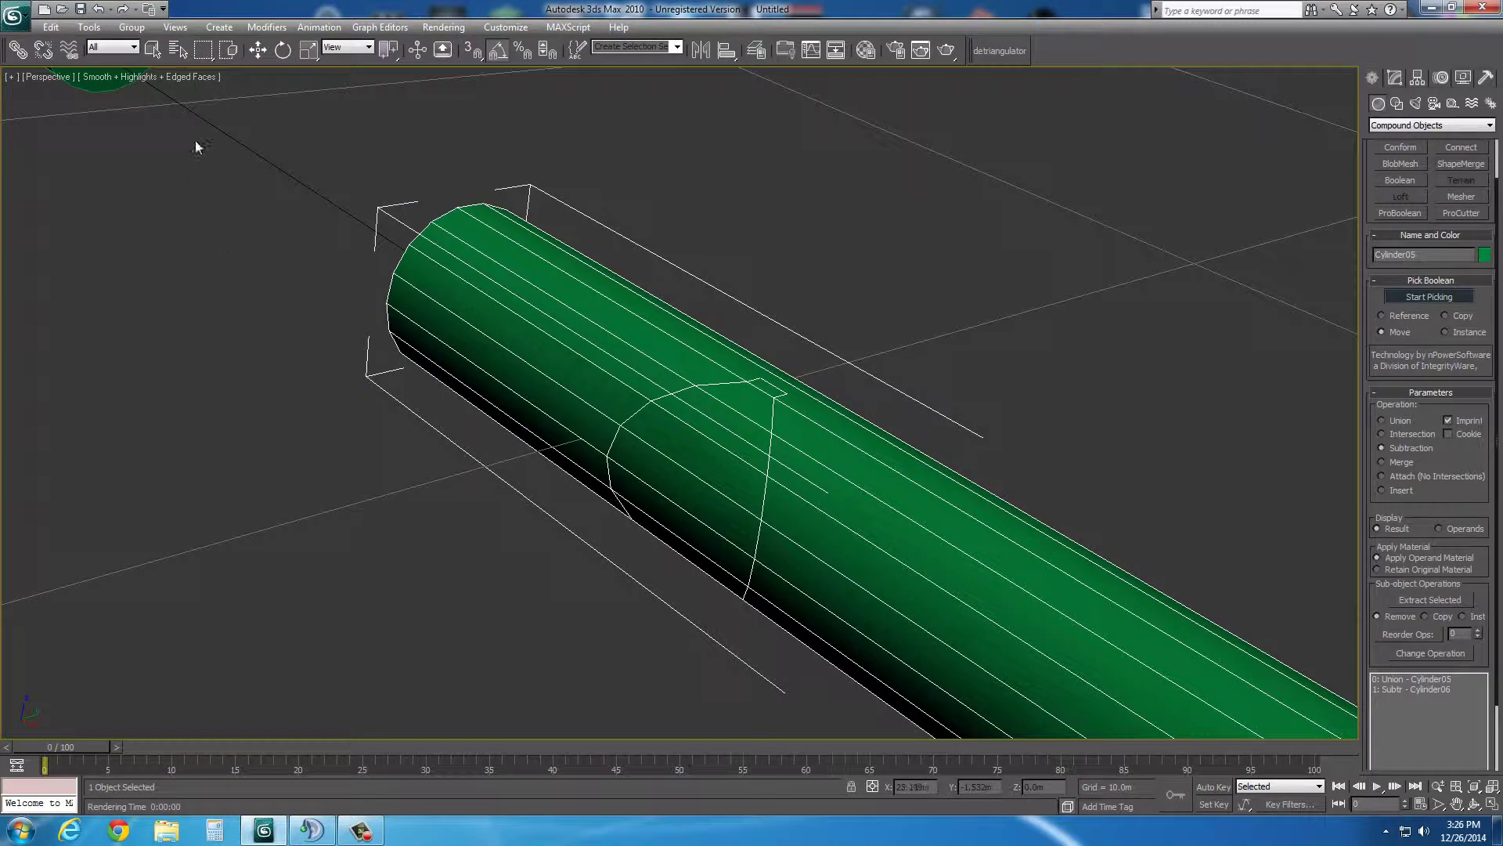
click(98, 9)
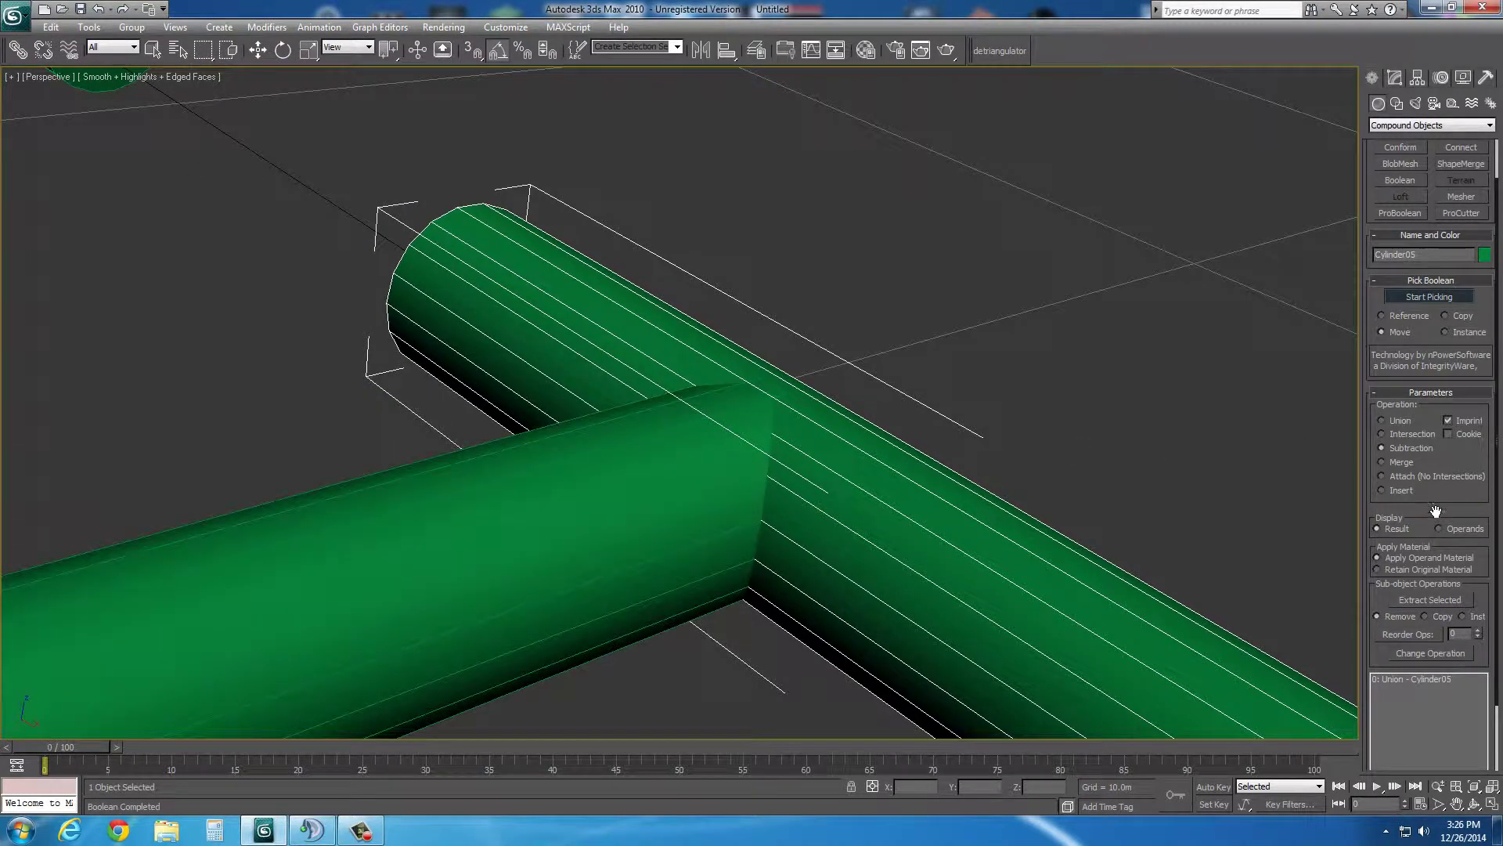
- Try subtracting the stem cylinder from the crossbar without Imprint, inspect the cut, and undo it
click(468, 577)
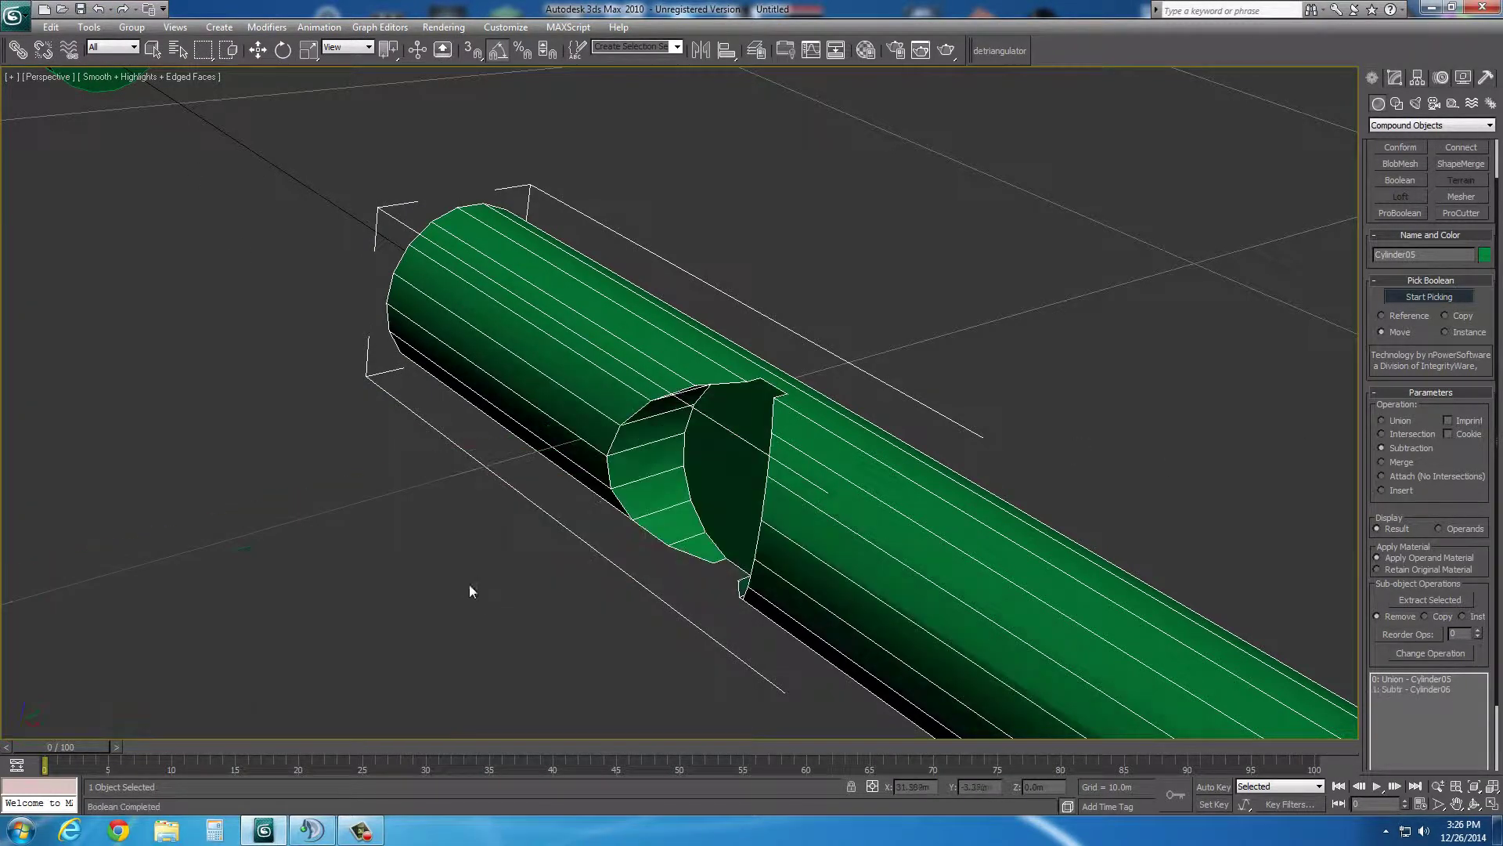
click(1473, 805)
mouse_move(806, 487)
mouse_down()
mouse_move(873, 439)
mouse_move(895, 399)
mouse_move(880, 375)
mouse_move(960, 430)
mouse_move(844, 435)
mouse_move(796, 459)
mouse_move(795, 486)
mouse_up()
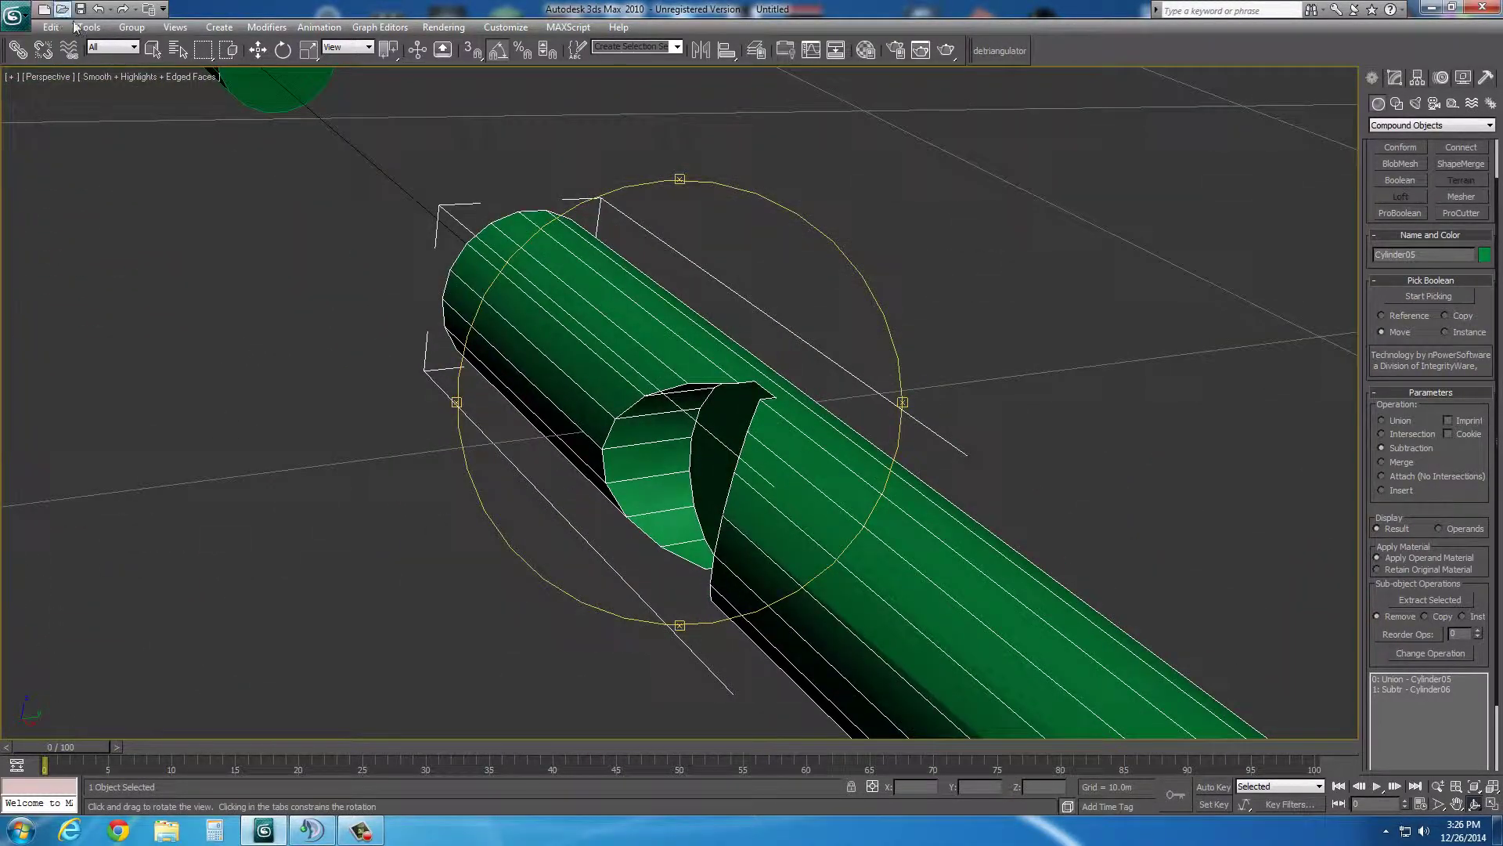
click(94, 12)
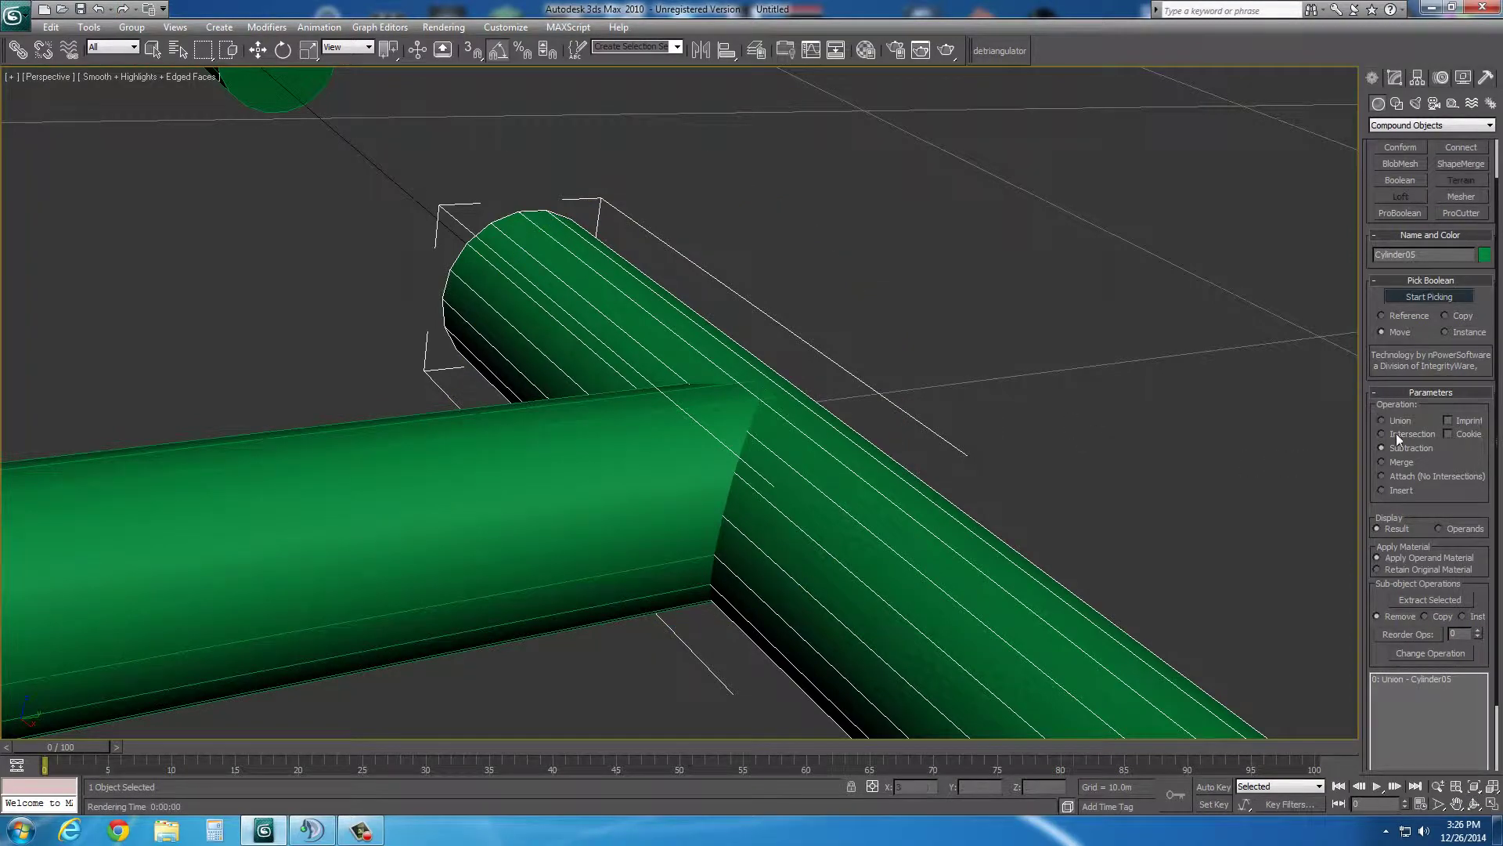
- Try a ProBoolean Union of the crossbar and stem cylinders without Imprint, inspect the joint, and undo it
click(335, 465)
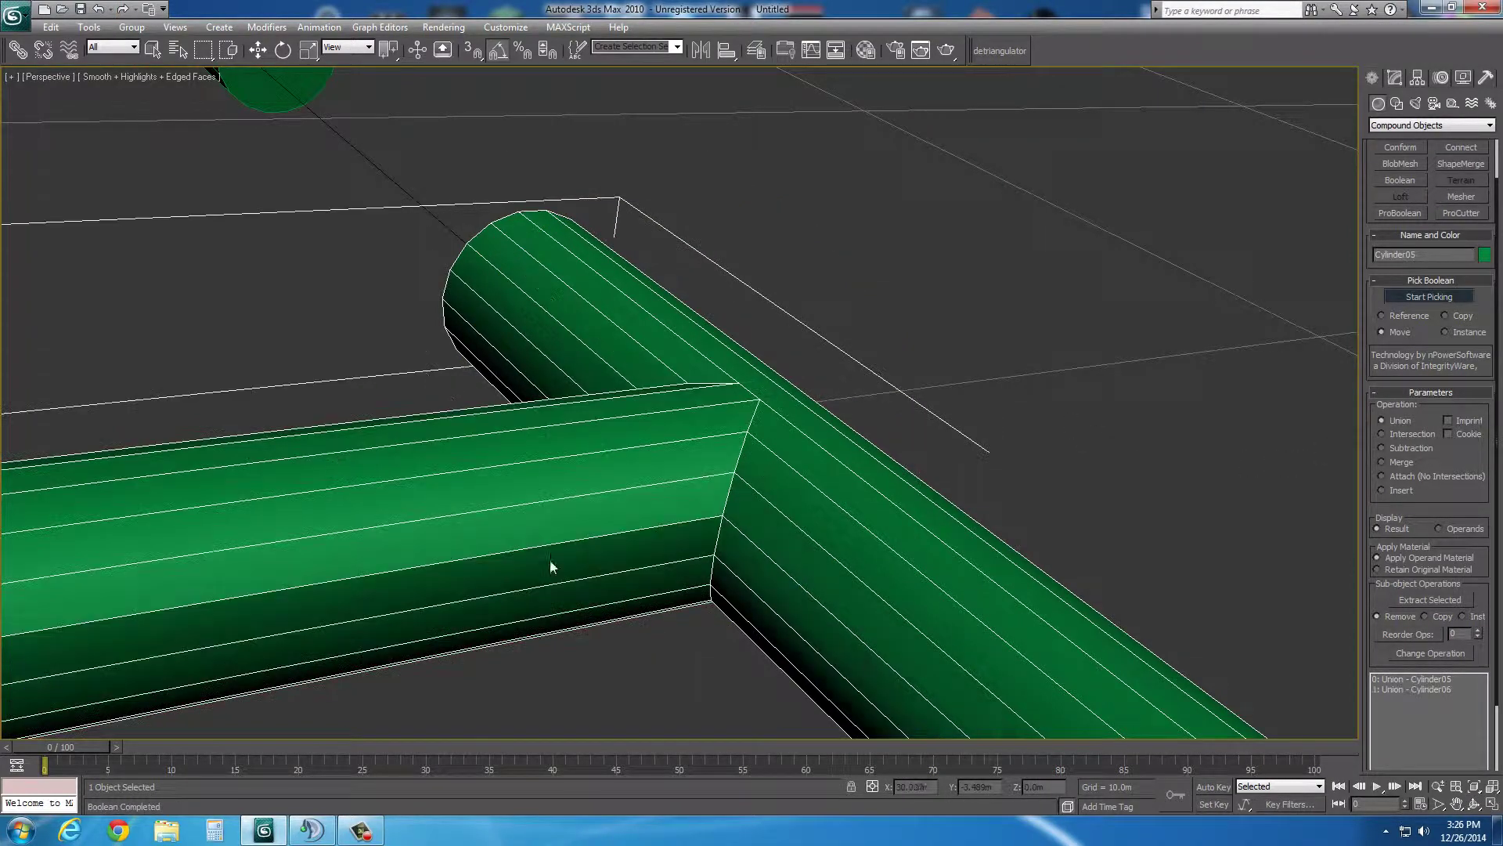
click(1474, 804)
drag(793, 474, 772, 526)
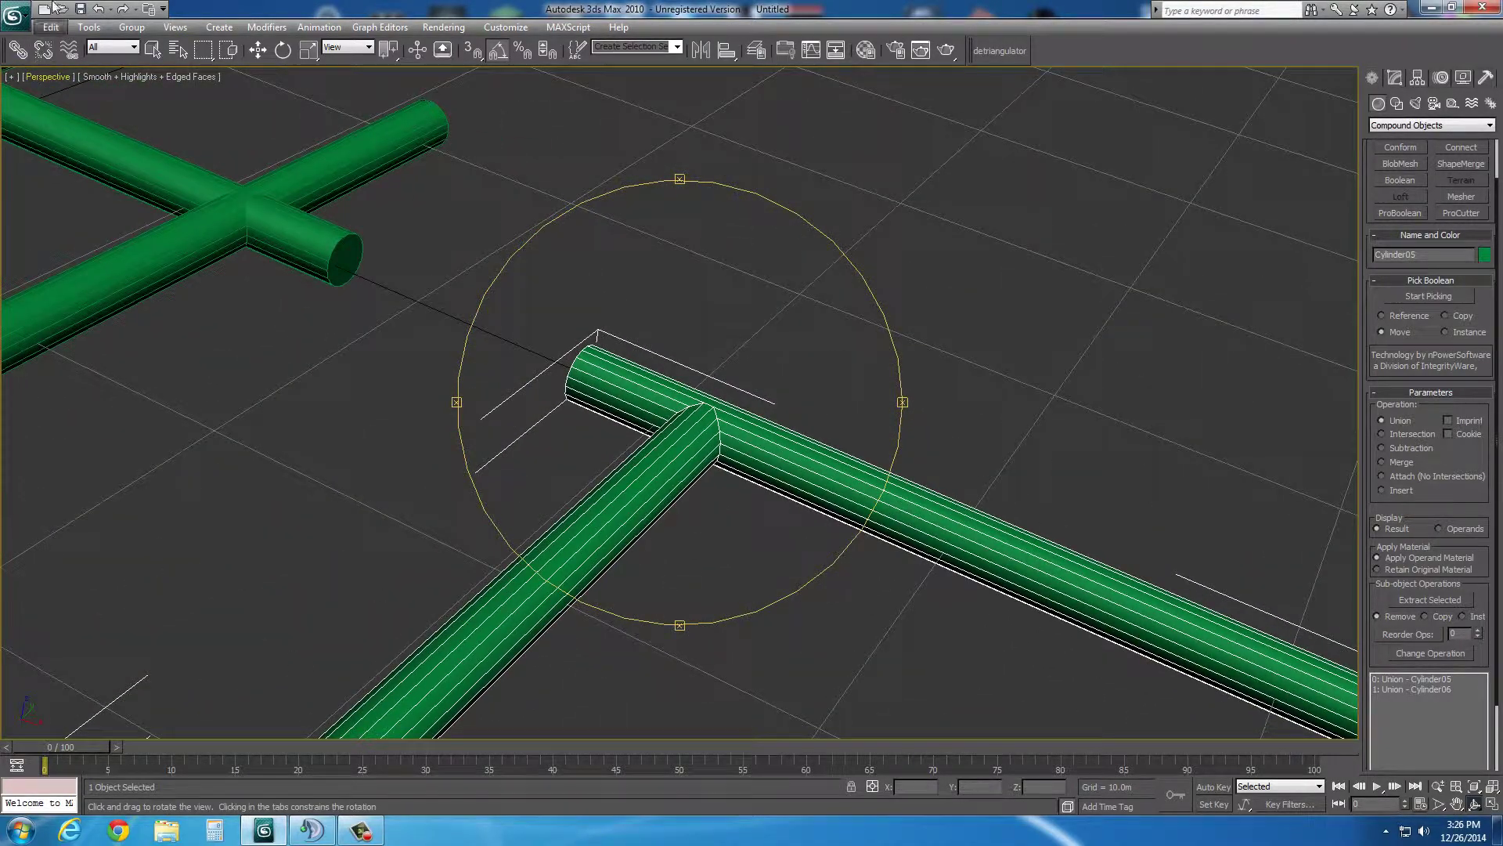
click(98, 8)
- Try a ProBoolean Merge of the stem cylinder with the crossbar, inspect the joint up close, and undo it
click(1401, 462)
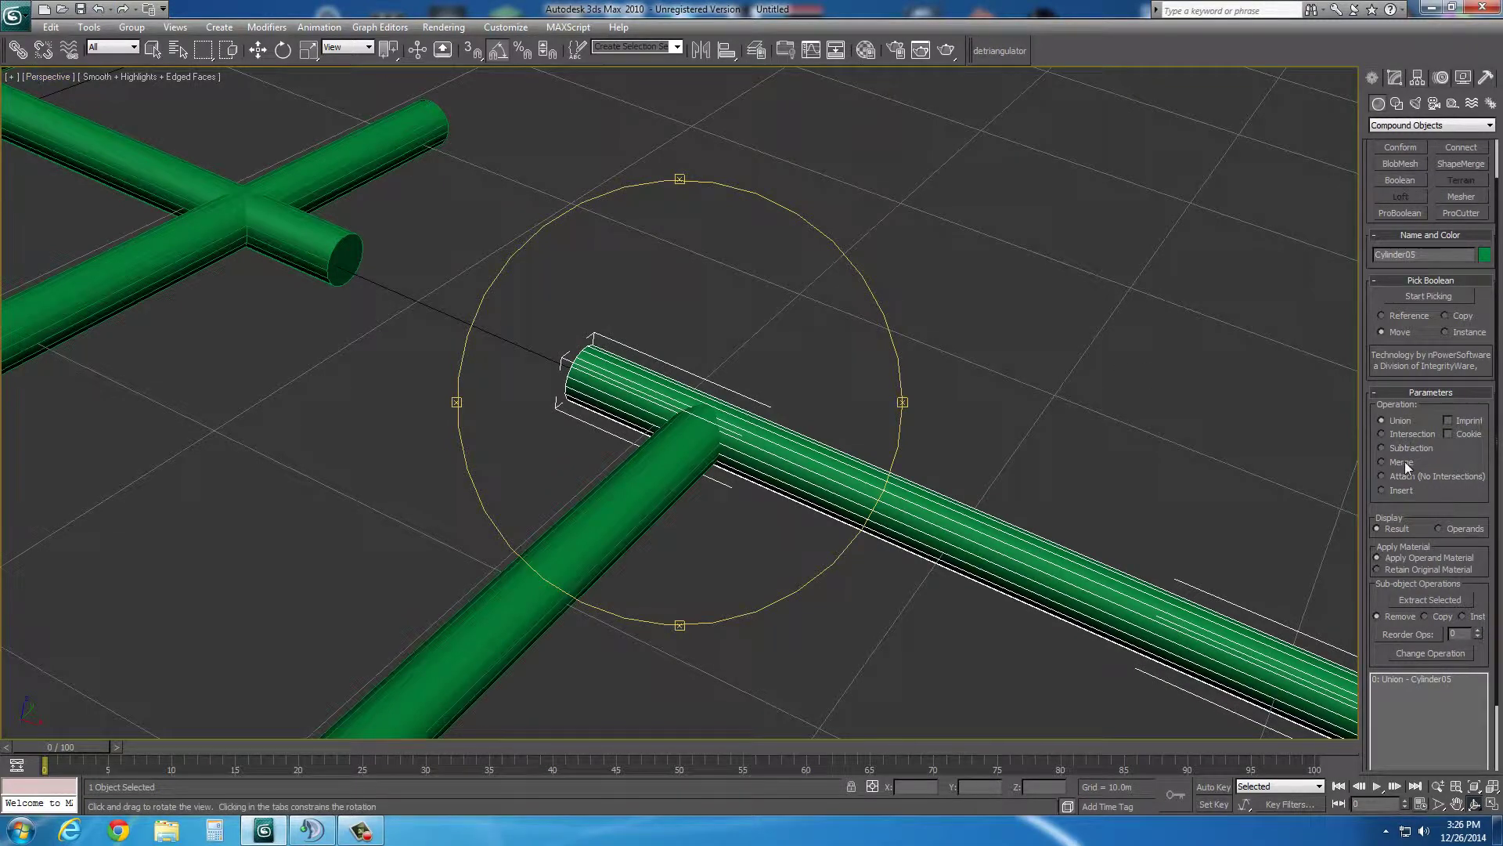
click(1429, 296)
click(613, 521)
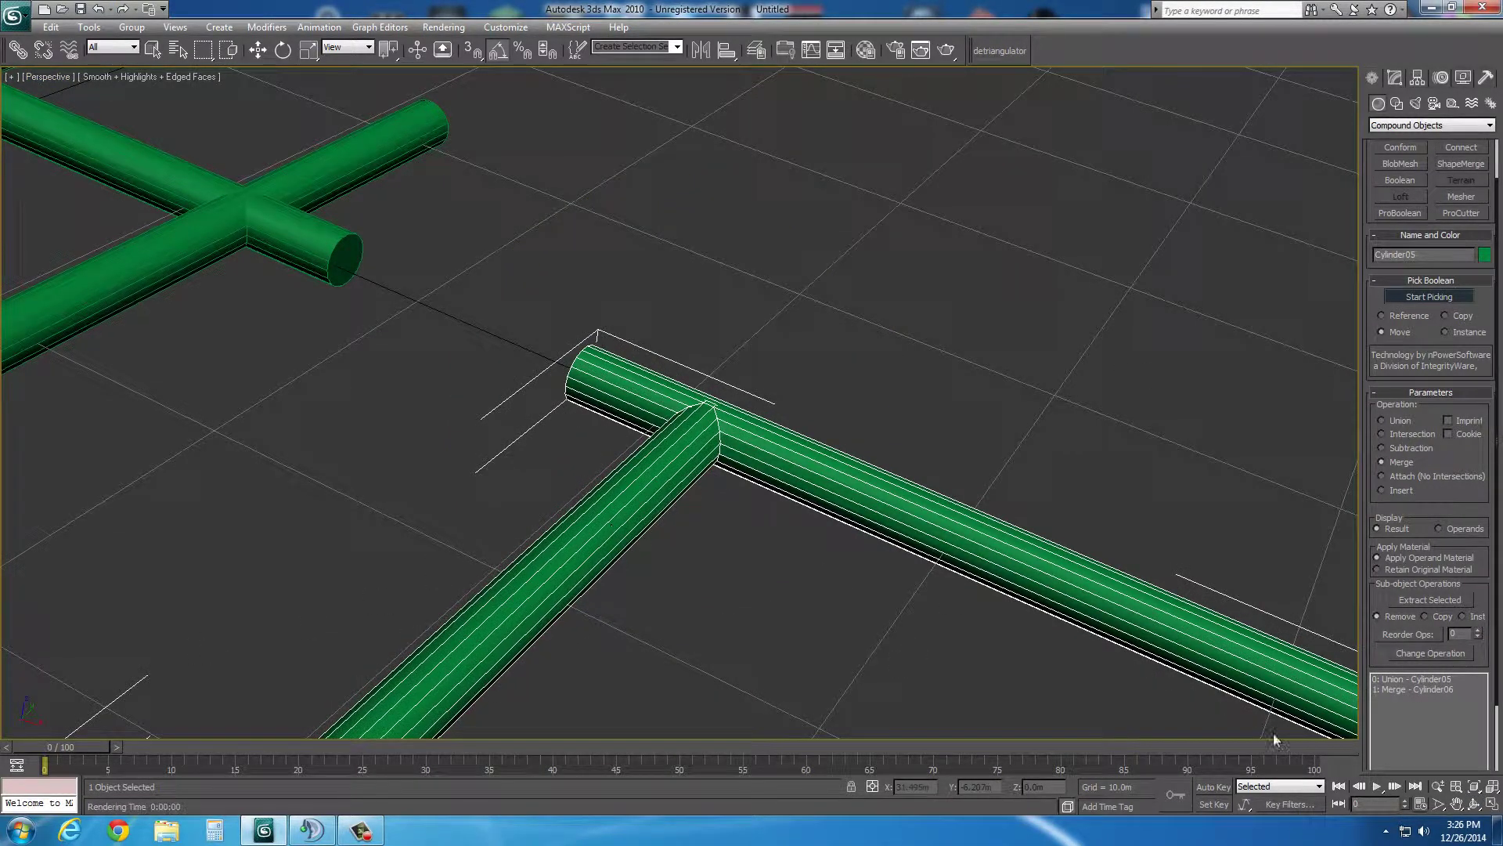
click(1474, 803)
scroll(688, 436, up, 5)
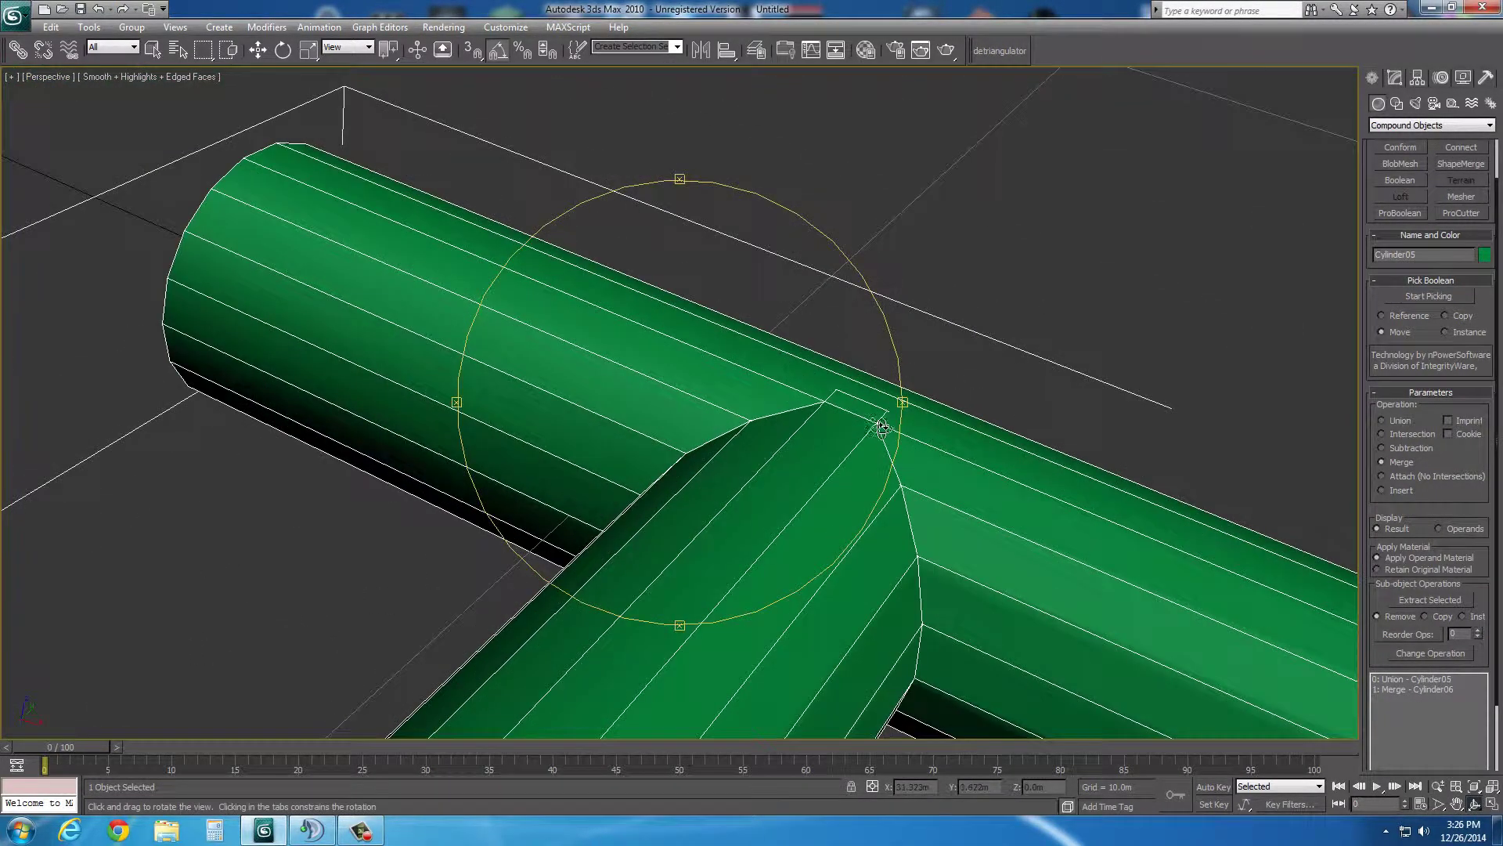
drag(871, 409, 836, 403)
scroll(836, 403, down, 5)
right_click(725, 624)
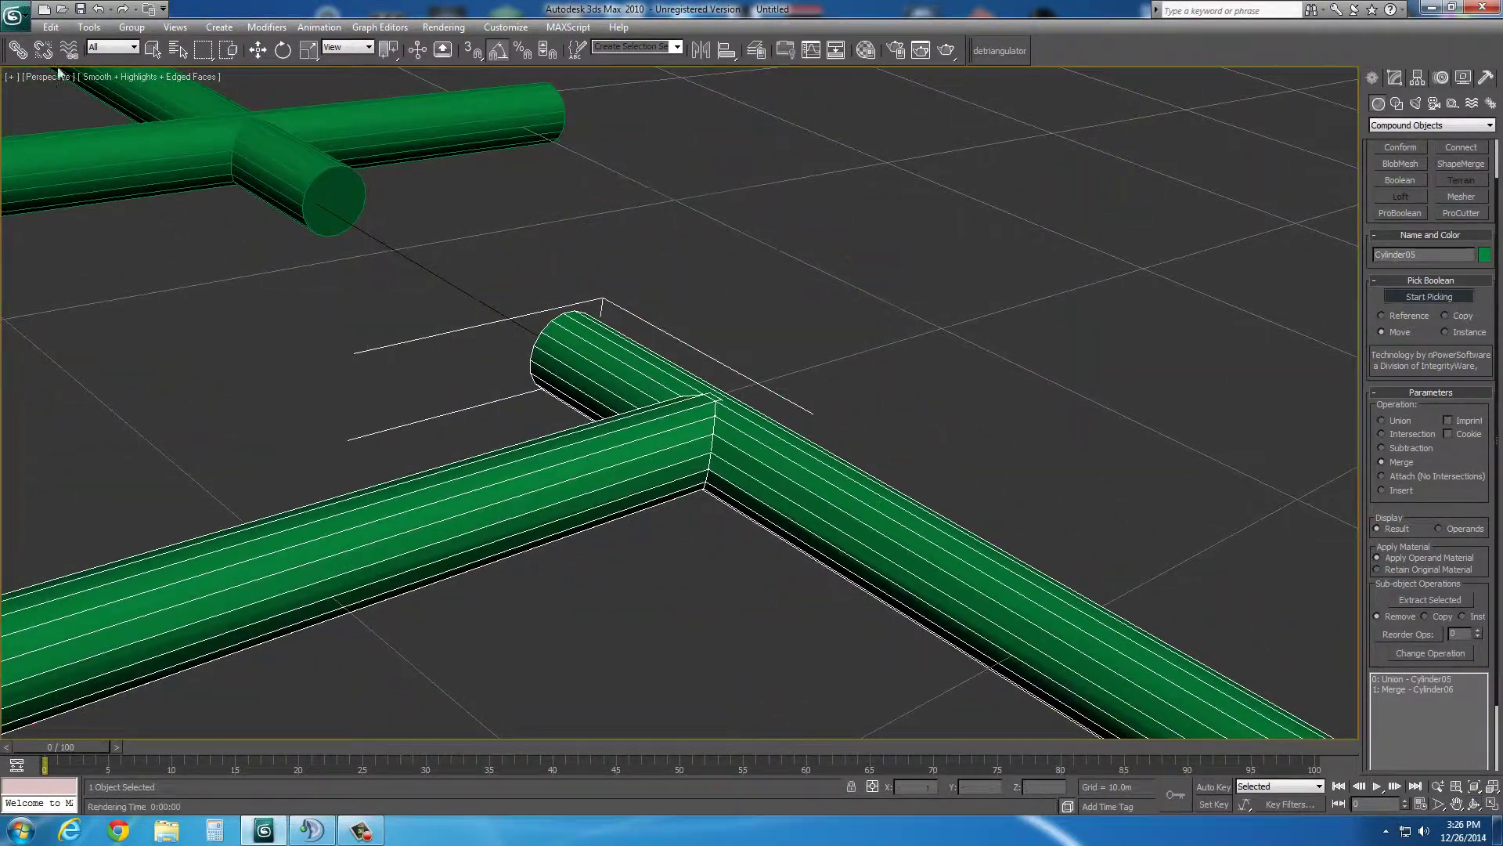
click(99, 10)
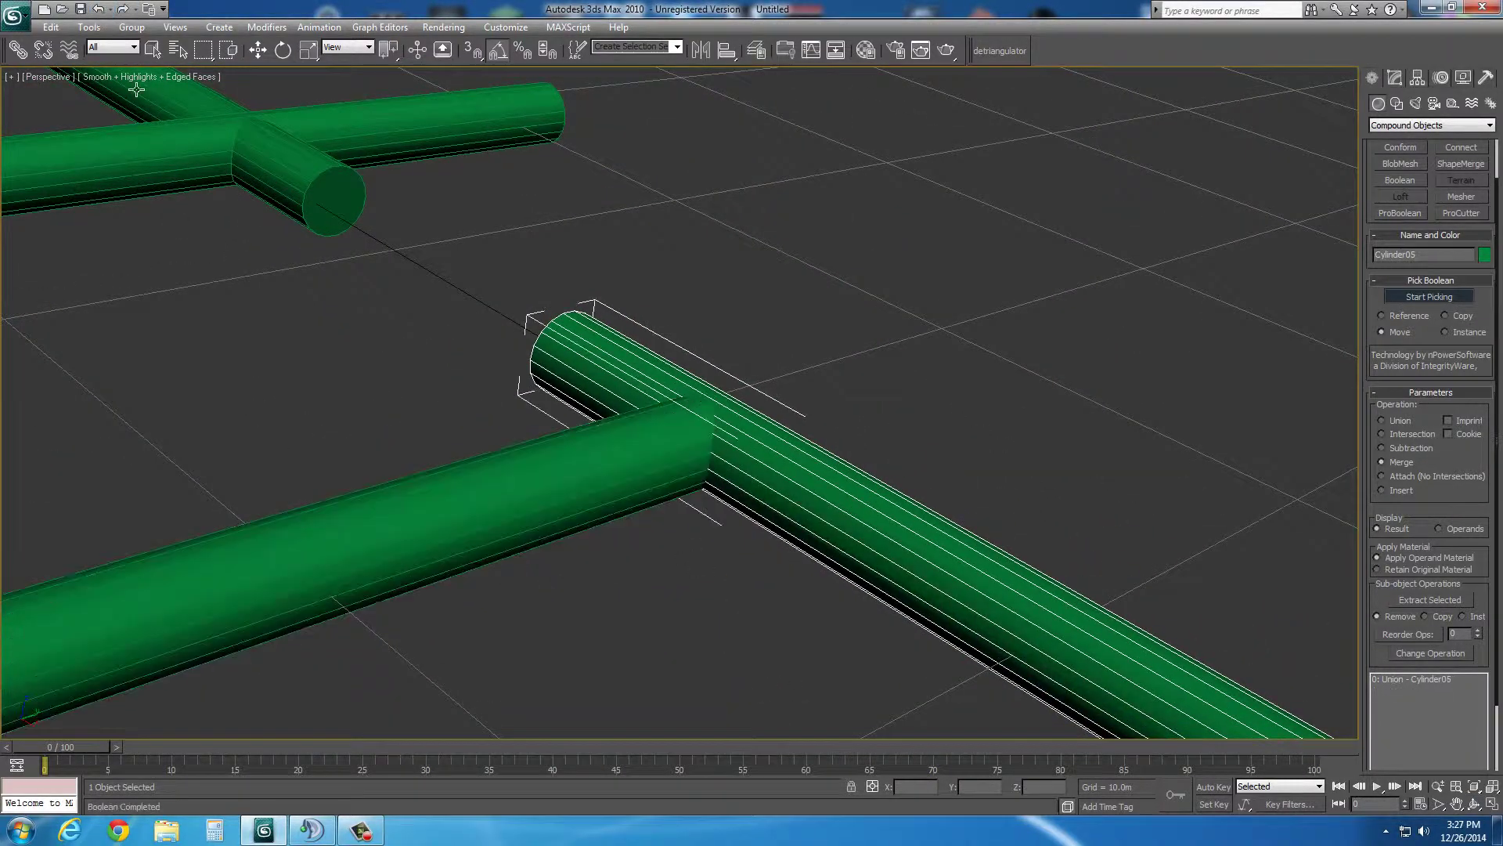
- Try a ProBoolean Insert of the stem cylinder into the crossbar, inspect the joint, and undo it
click(1410, 490)
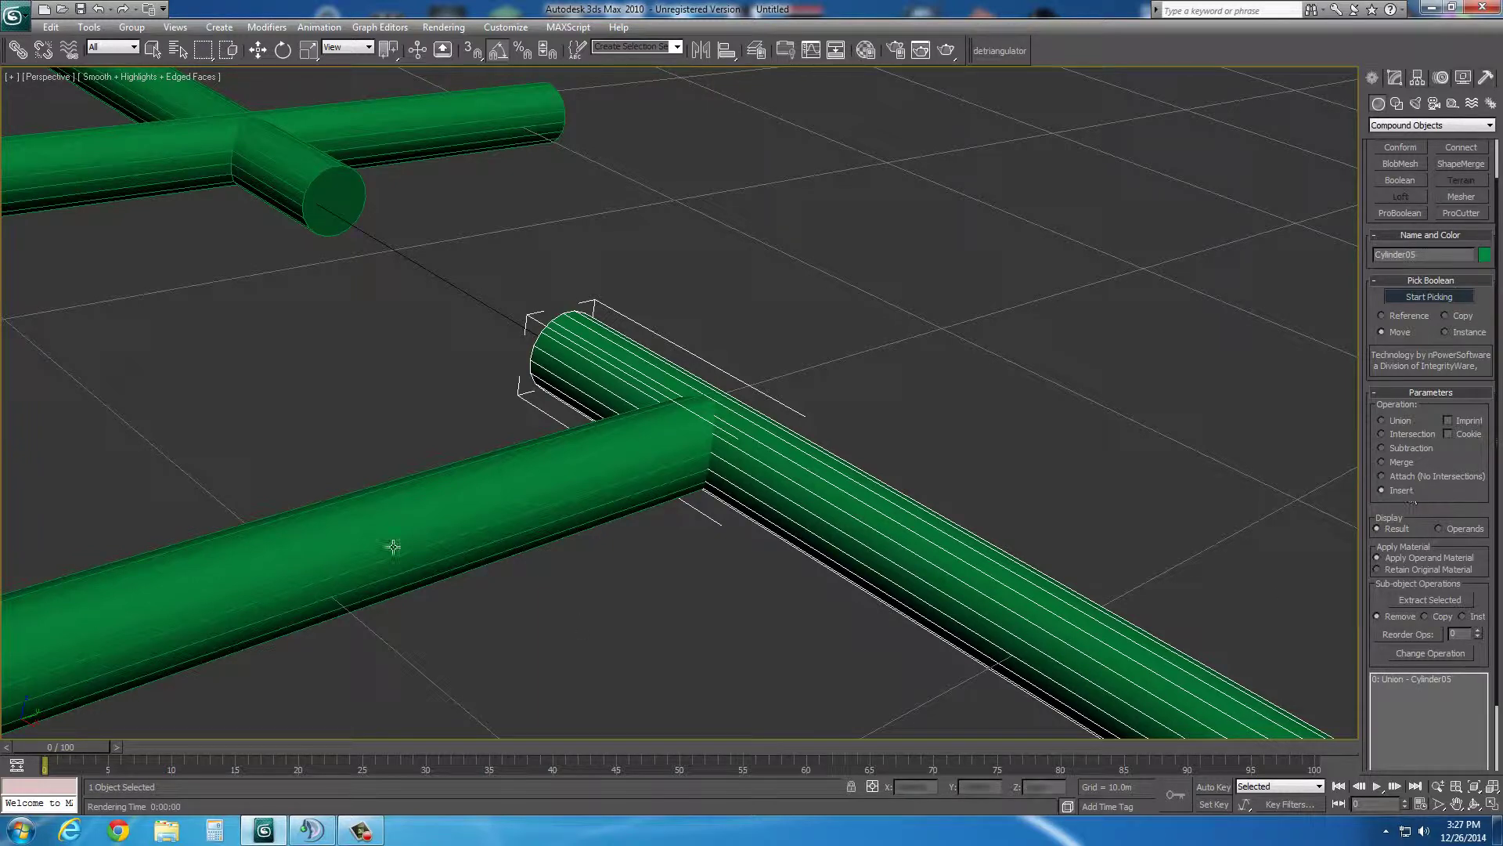
click(527, 502)
scroll(677, 603, up, 5)
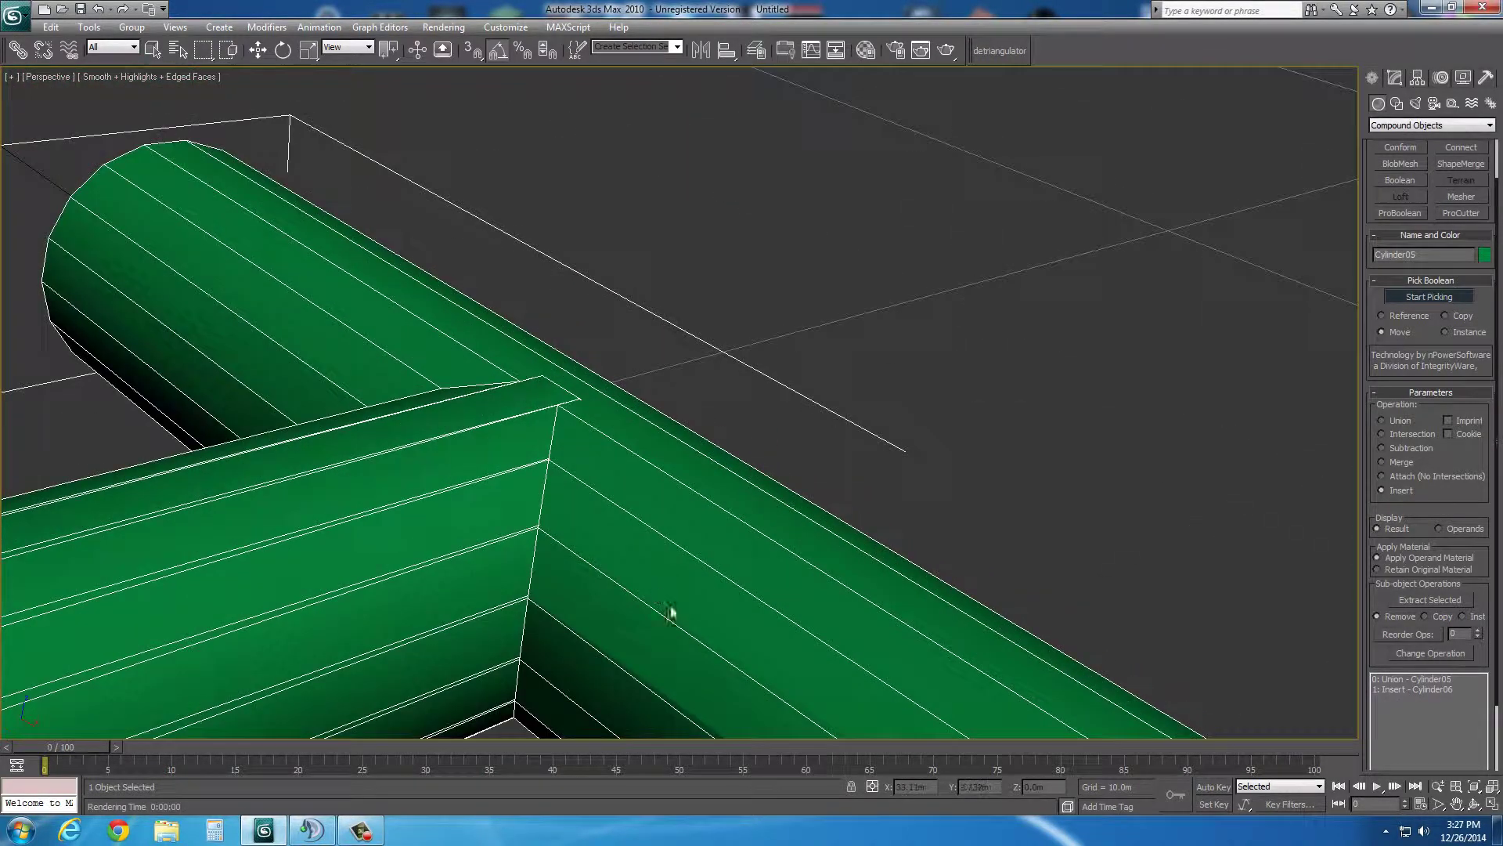
click(1482, 804)
drag(531, 441, 603, 478)
scroll(604, 486, down, 4)
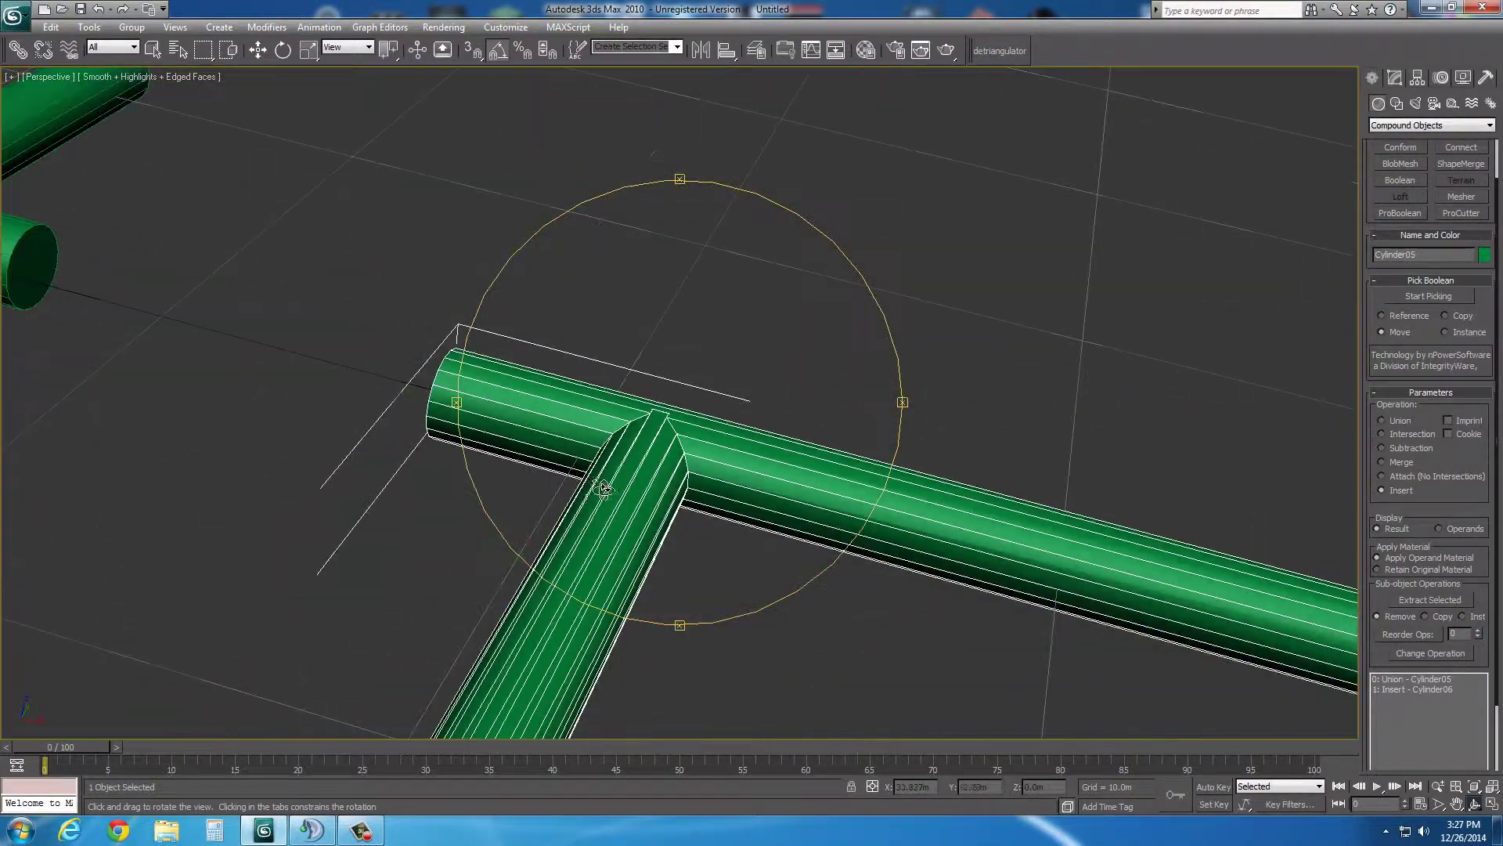
right_click(685, 569)
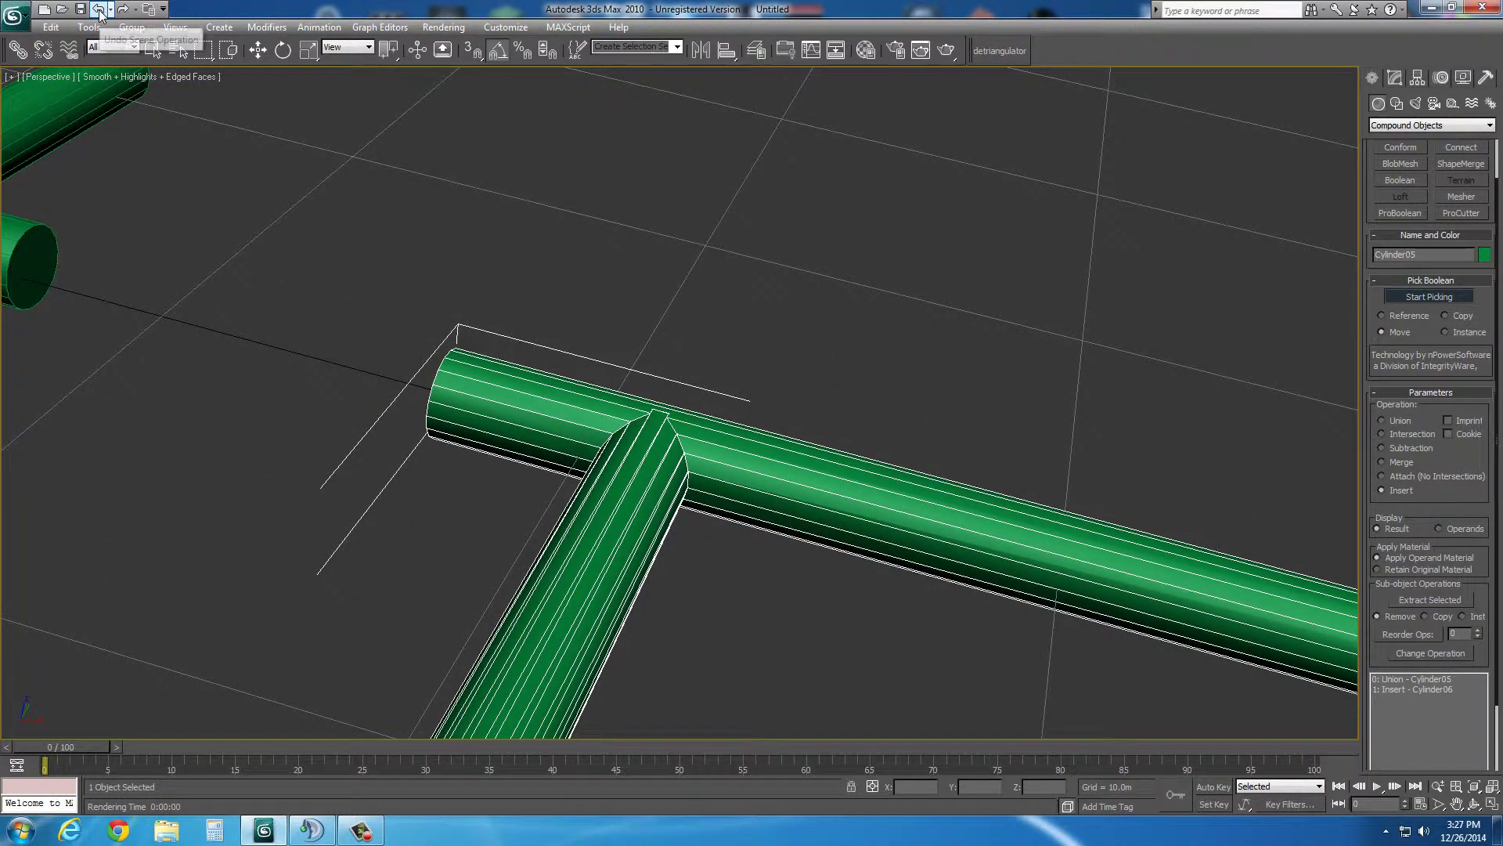
click(98, 8)
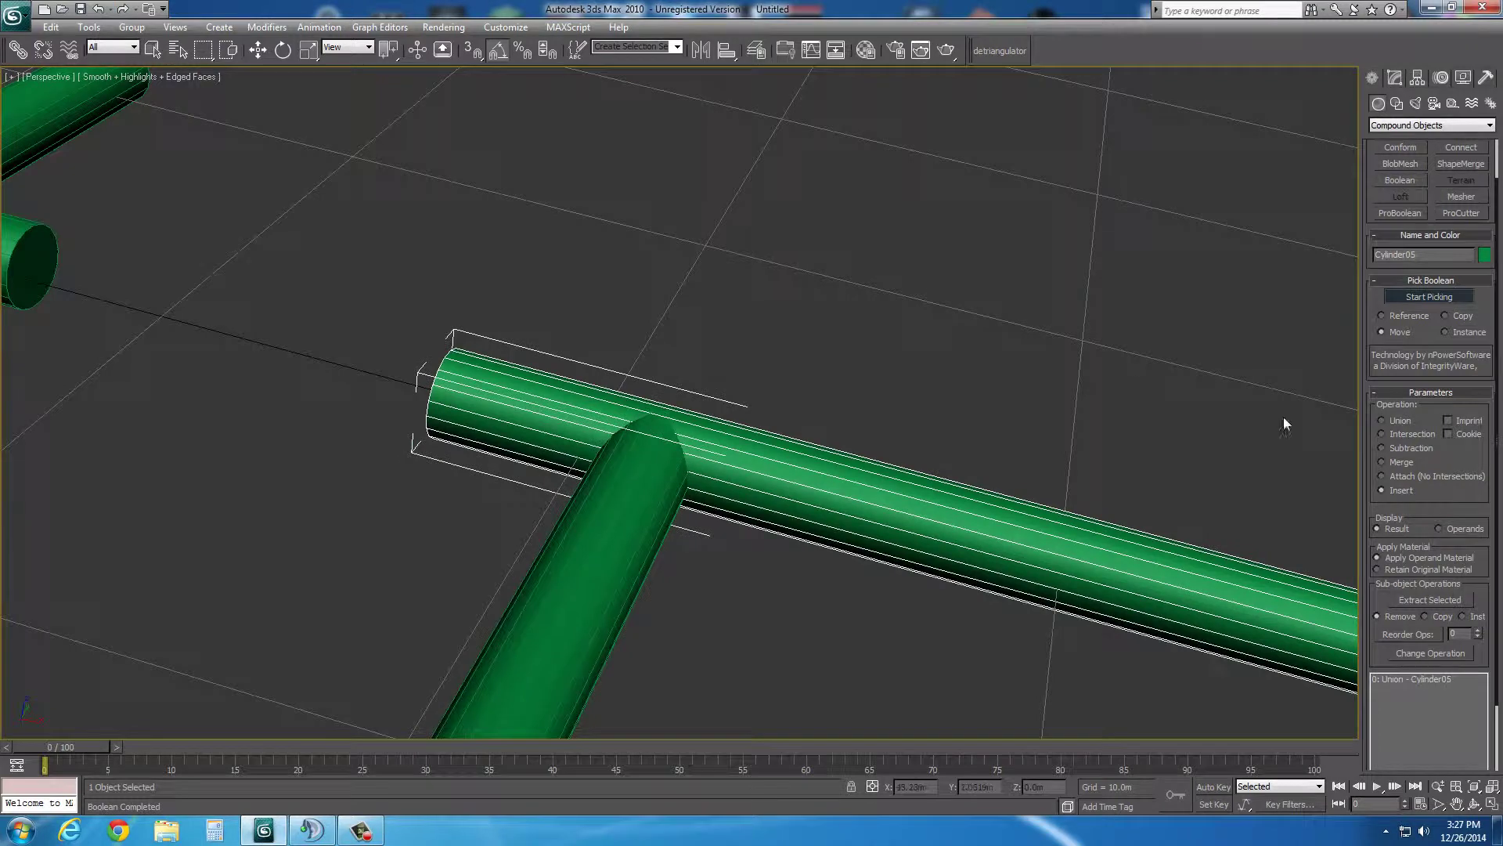
- Join the stem cylinder to the crossbar with ProBoolean Attach (No Intersections), inspect the joint, and end operand picking
click(1450, 477)
click(668, 514)
scroll(815, 486, up, 5)
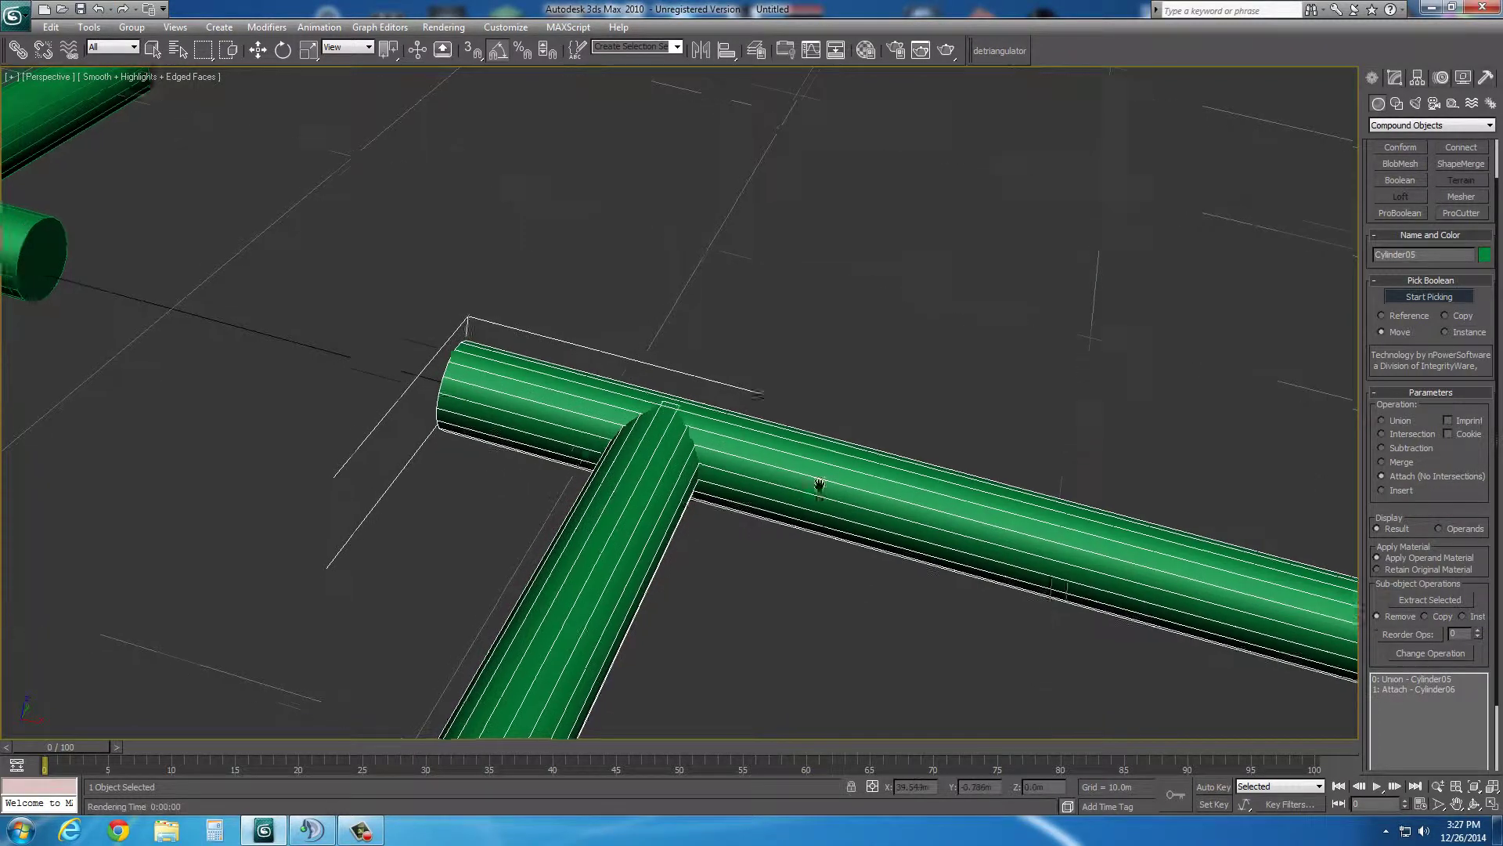
click(1475, 807)
drag(949, 547, 774, 439)
scroll(774, 440, up, 2)
right_click(767, 487)
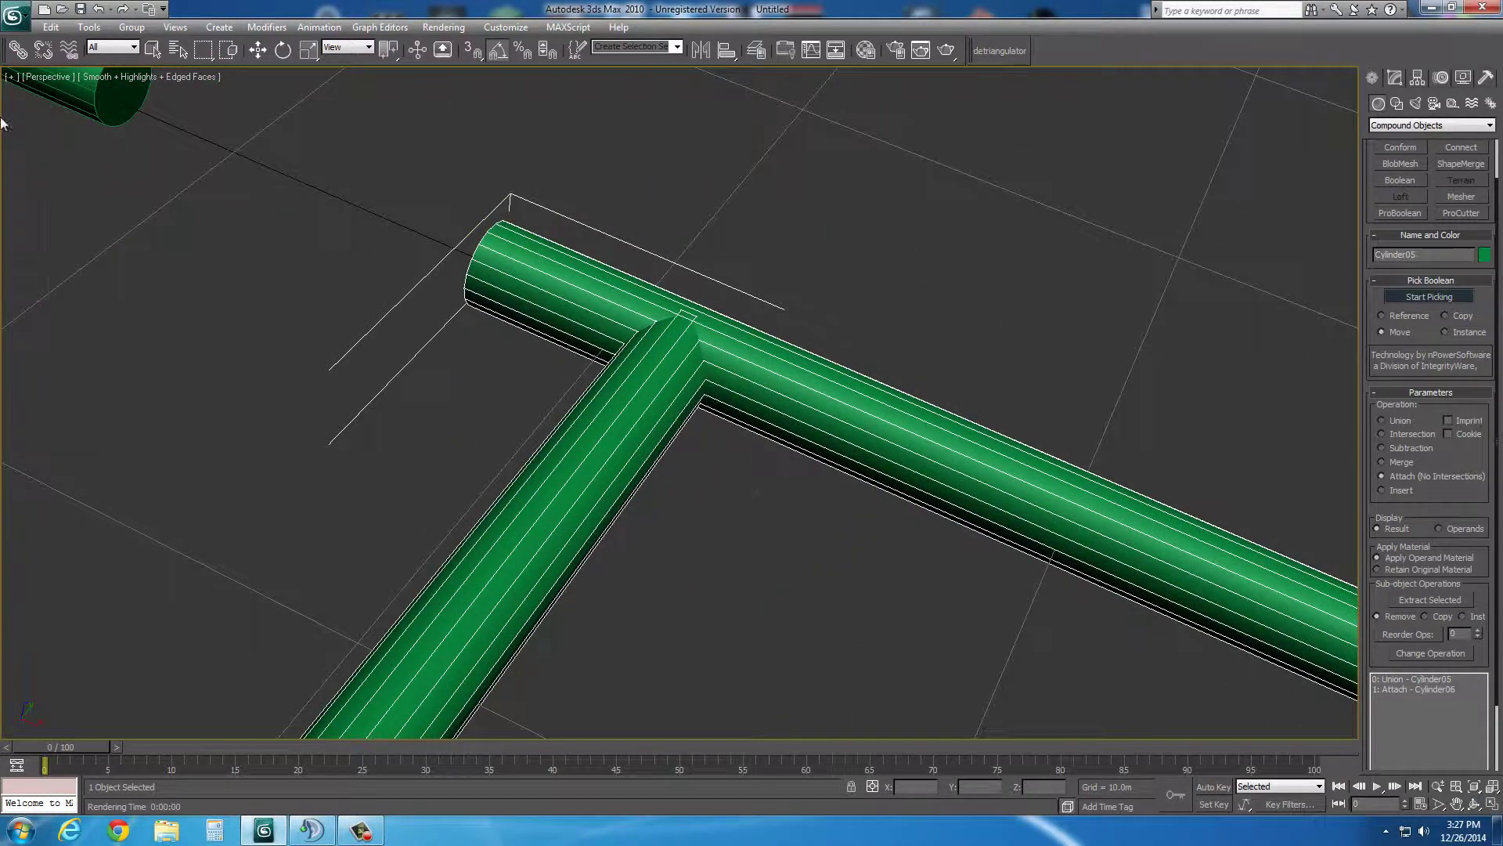
click(1431, 296)
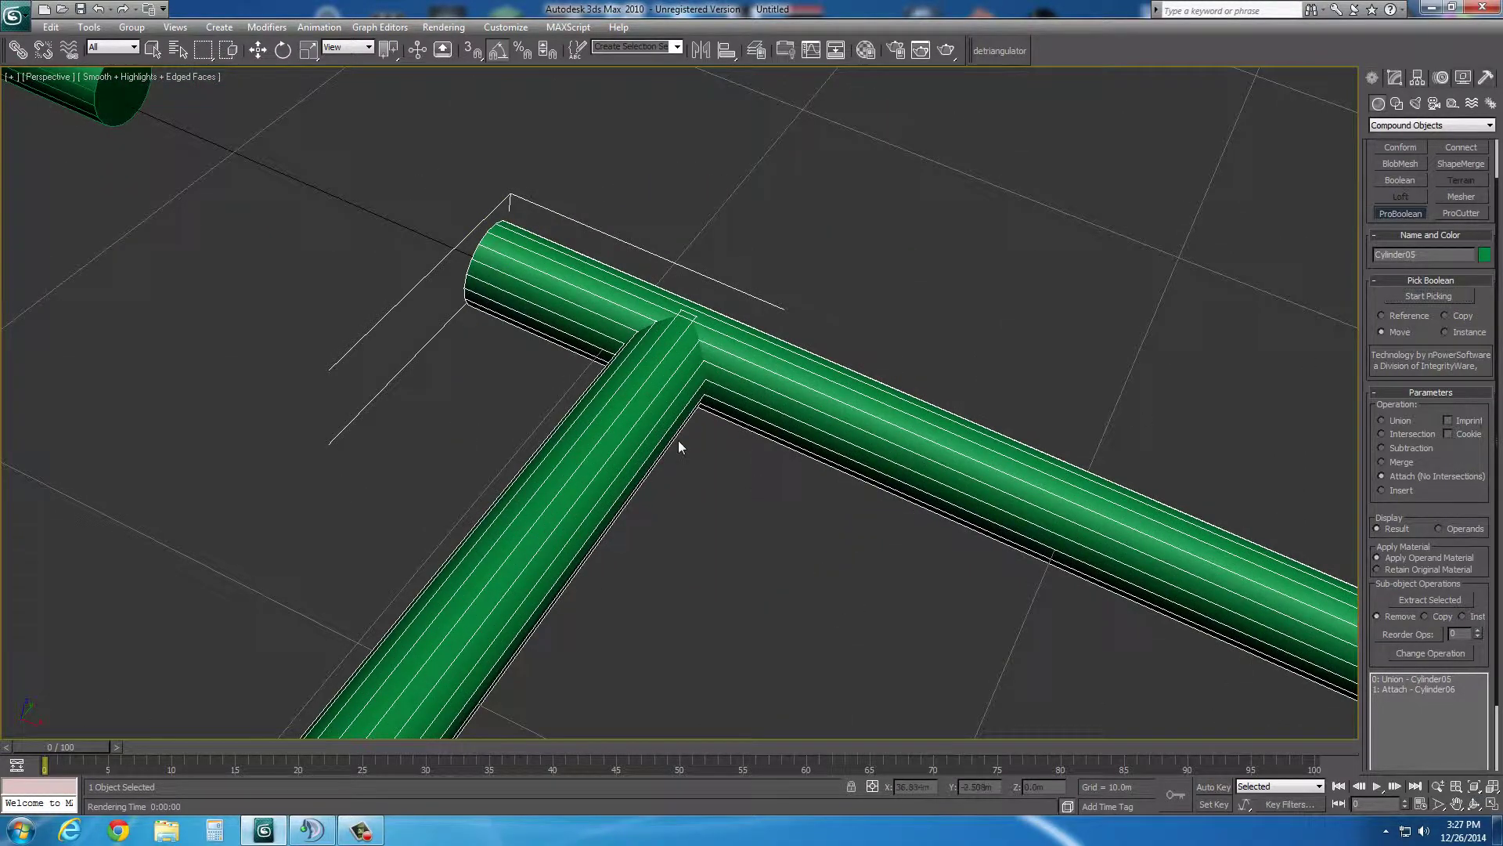
- Examine the joints of the neighbouring crossed-cylinder frames, moving in close on one crossing
middle_drag(678, 440, 814, 585)
scroll(814, 585, down, 5)
middle_drag(556, 470, 909, 584)
scroll(909, 584, up, 3)
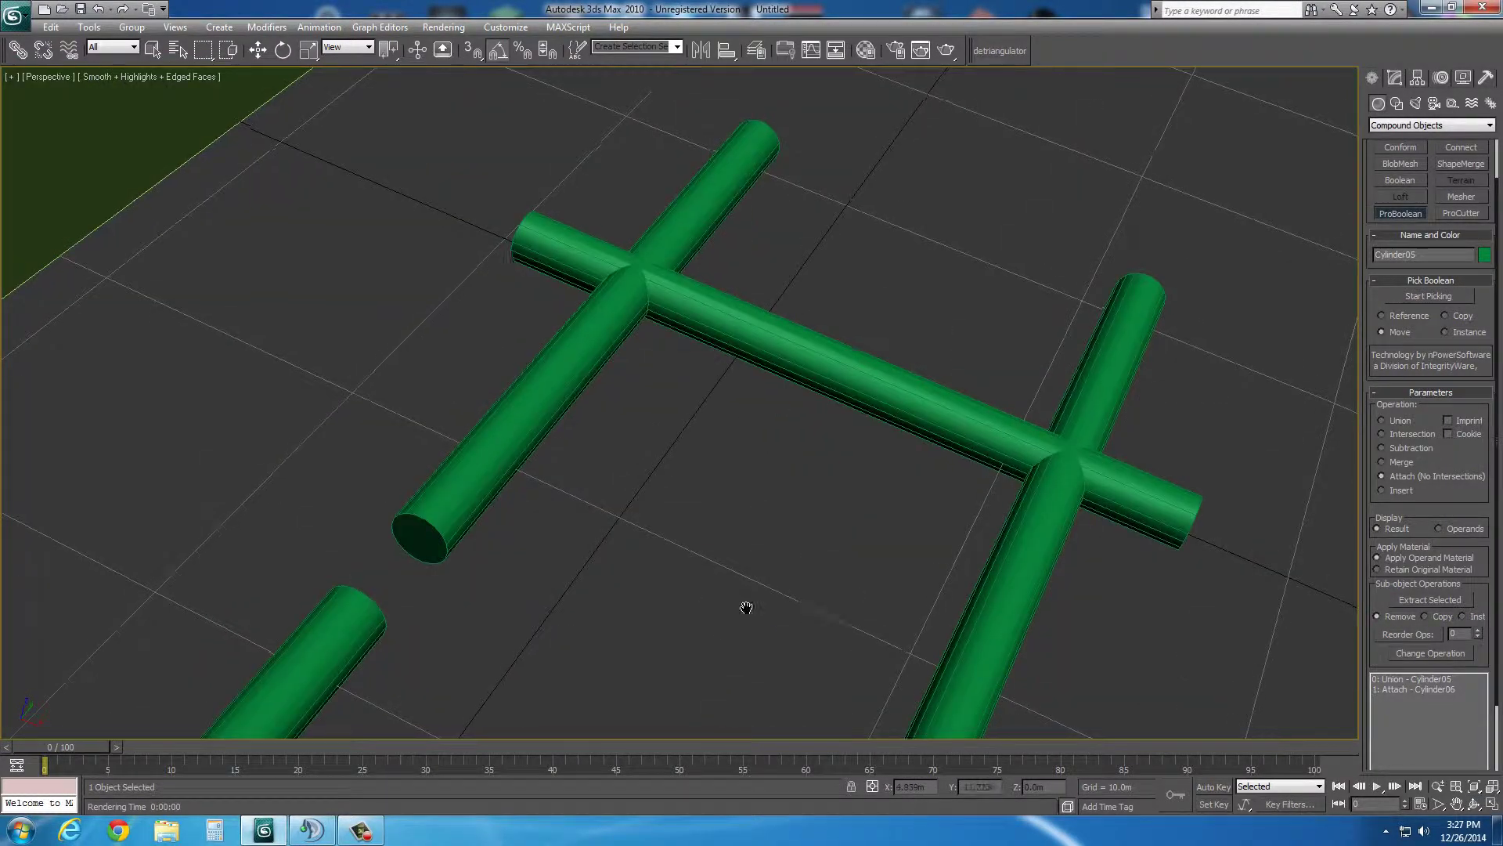
drag(746, 607, 881, 419)
scroll(881, 419, up, 2)
middle_drag(571, 580, 909, 436)
scroll(909, 436, up, 3)
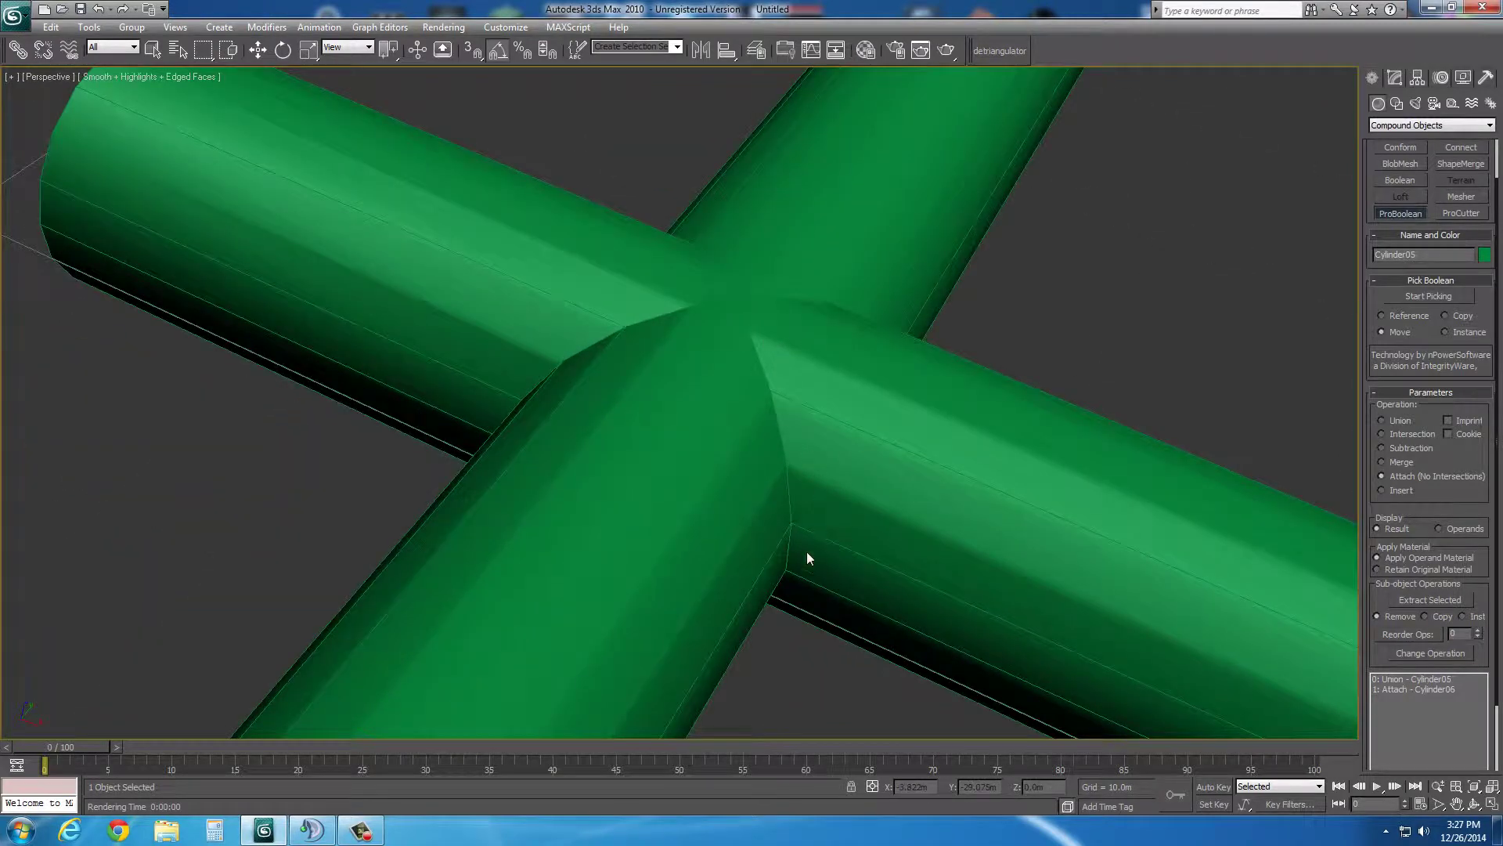
- Examine both crossings of the nearest crossed-cylinder frame from several angles, up close and at a distance
middle_drag(1060, 482, 925, 555)
scroll(772, 454, down, 6)
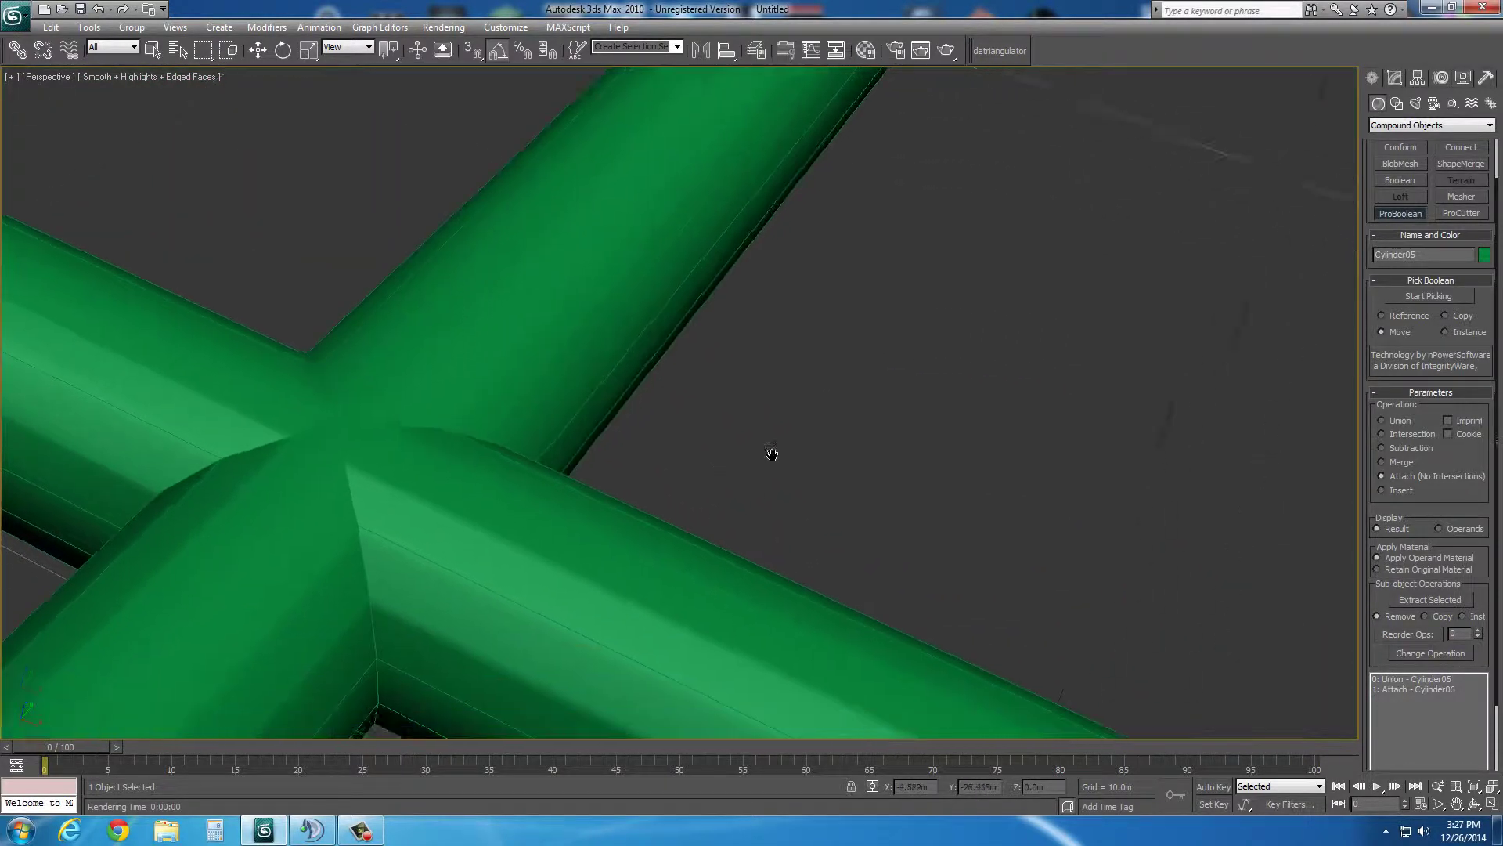
middle_drag(835, 507, 768, 487)
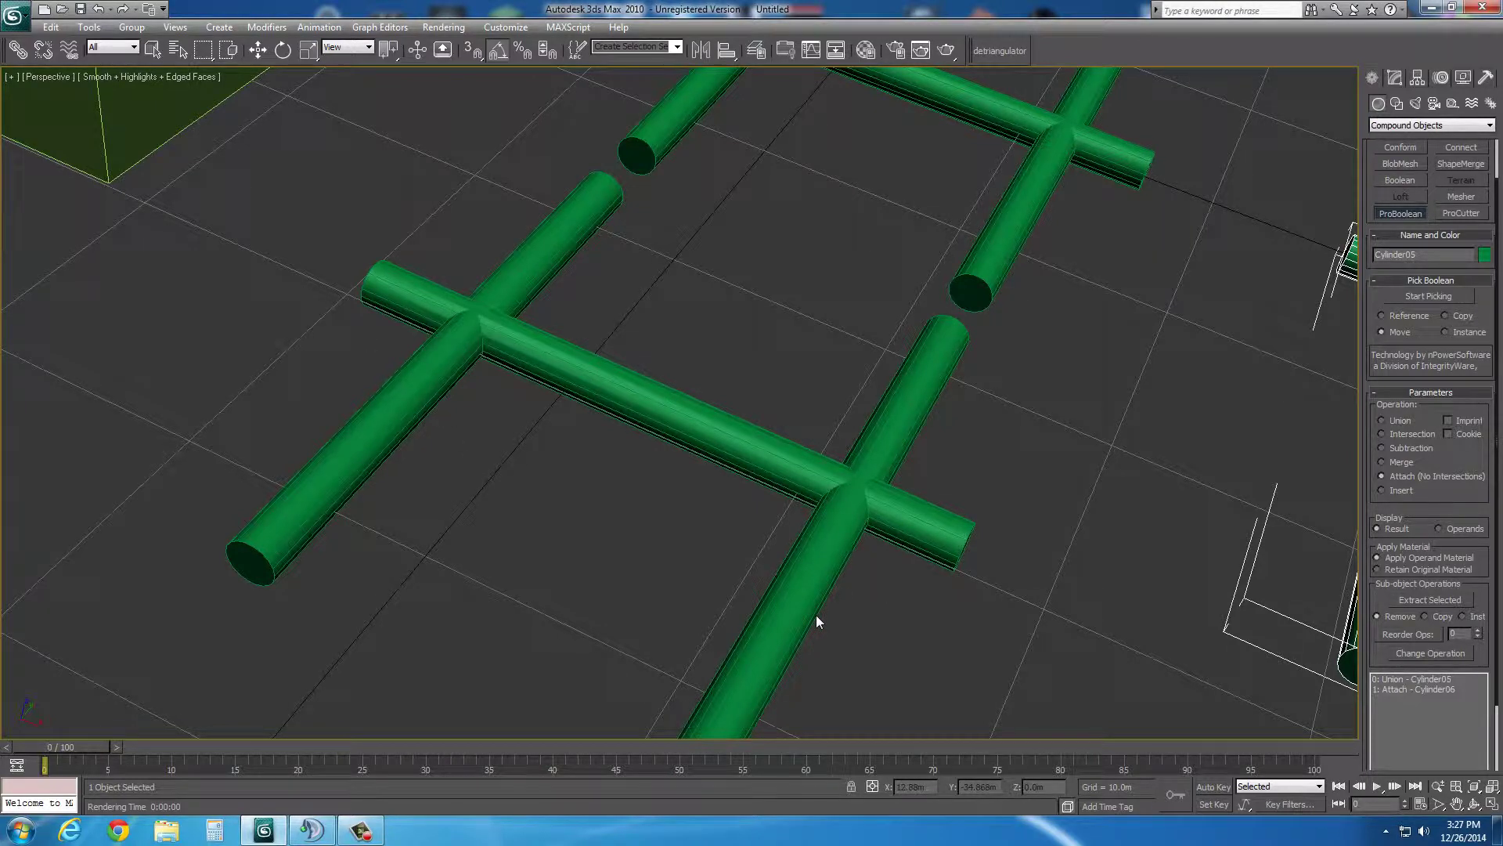
click(1475, 804)
mouse_move(733, 478)
mouse_down()
mouse_move(702, 464)
mouse_move(718, 460)
mouse_move(749, 494)
mouse_up()
scroll(718, 460, down, 3)
scroll(718, 457, up, 3)
scroll(750, 490, up, 5)
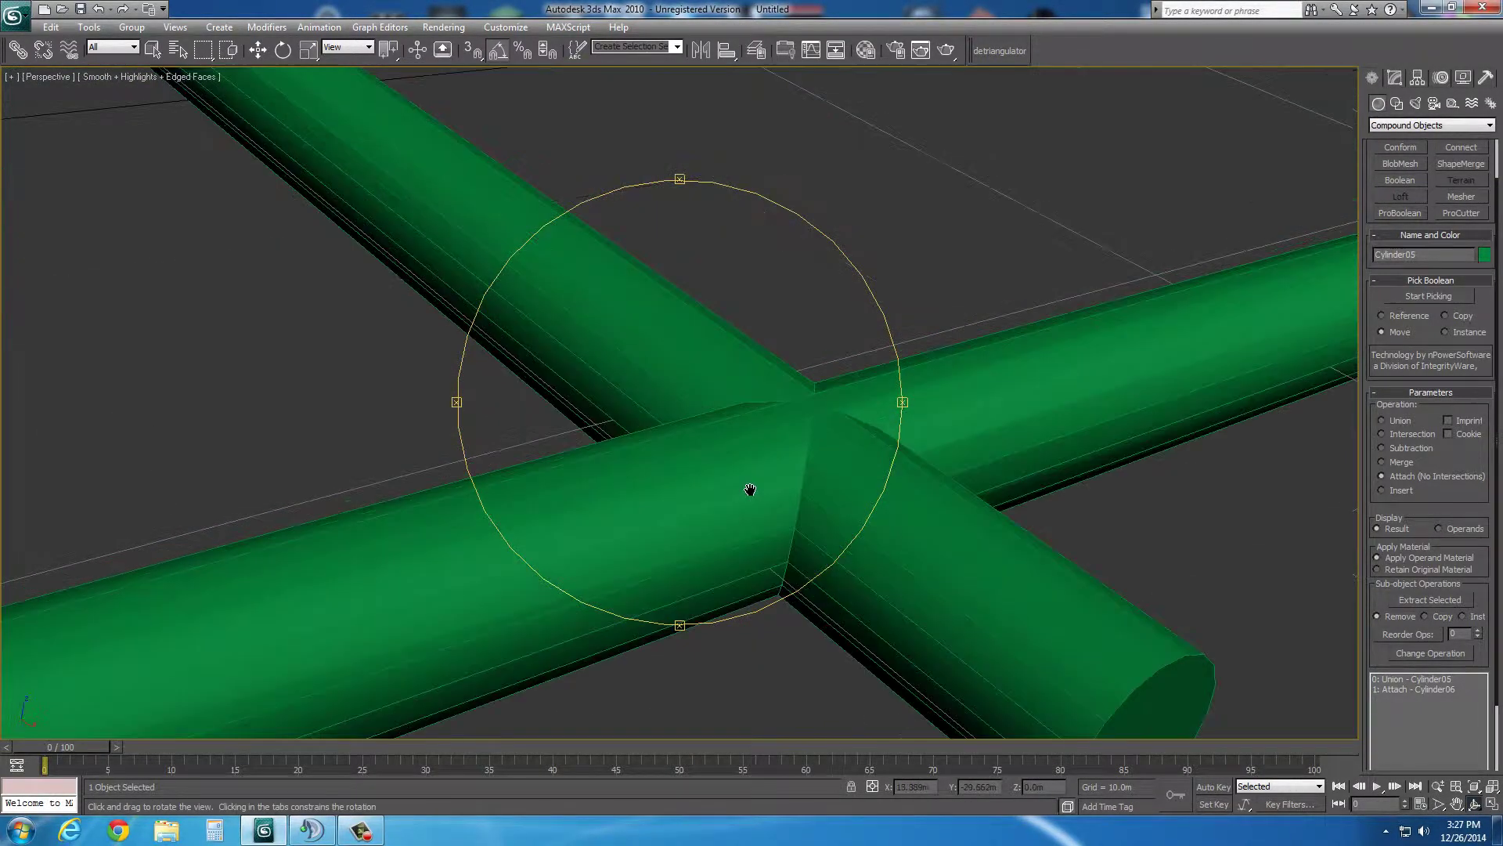
middle_drag(750, 489, 819, 670)
scroll(799, 659, down, 3)
drag(725, 530, 986, 614)
middle_drag(987, 613, 843, 561)
scroll(842, 560, up, 3)
drag(843, 561, 825, 520)
middle_drag(825, 520, 743, 533)
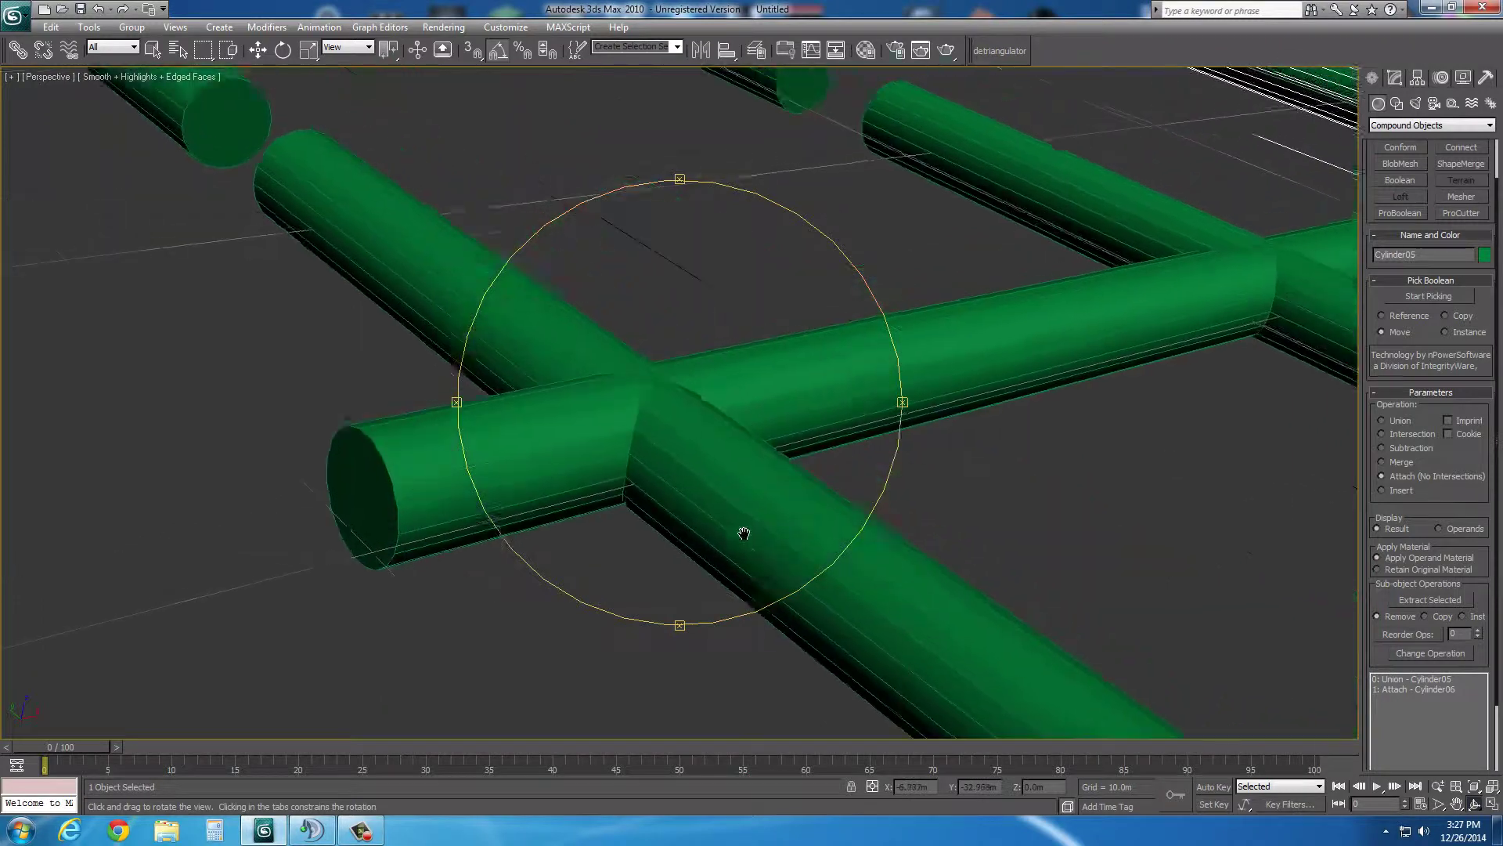
- Render a close-up perspective view of the cylinder crossing, then close the rendered frame
scroll(743, 533, up, 4)
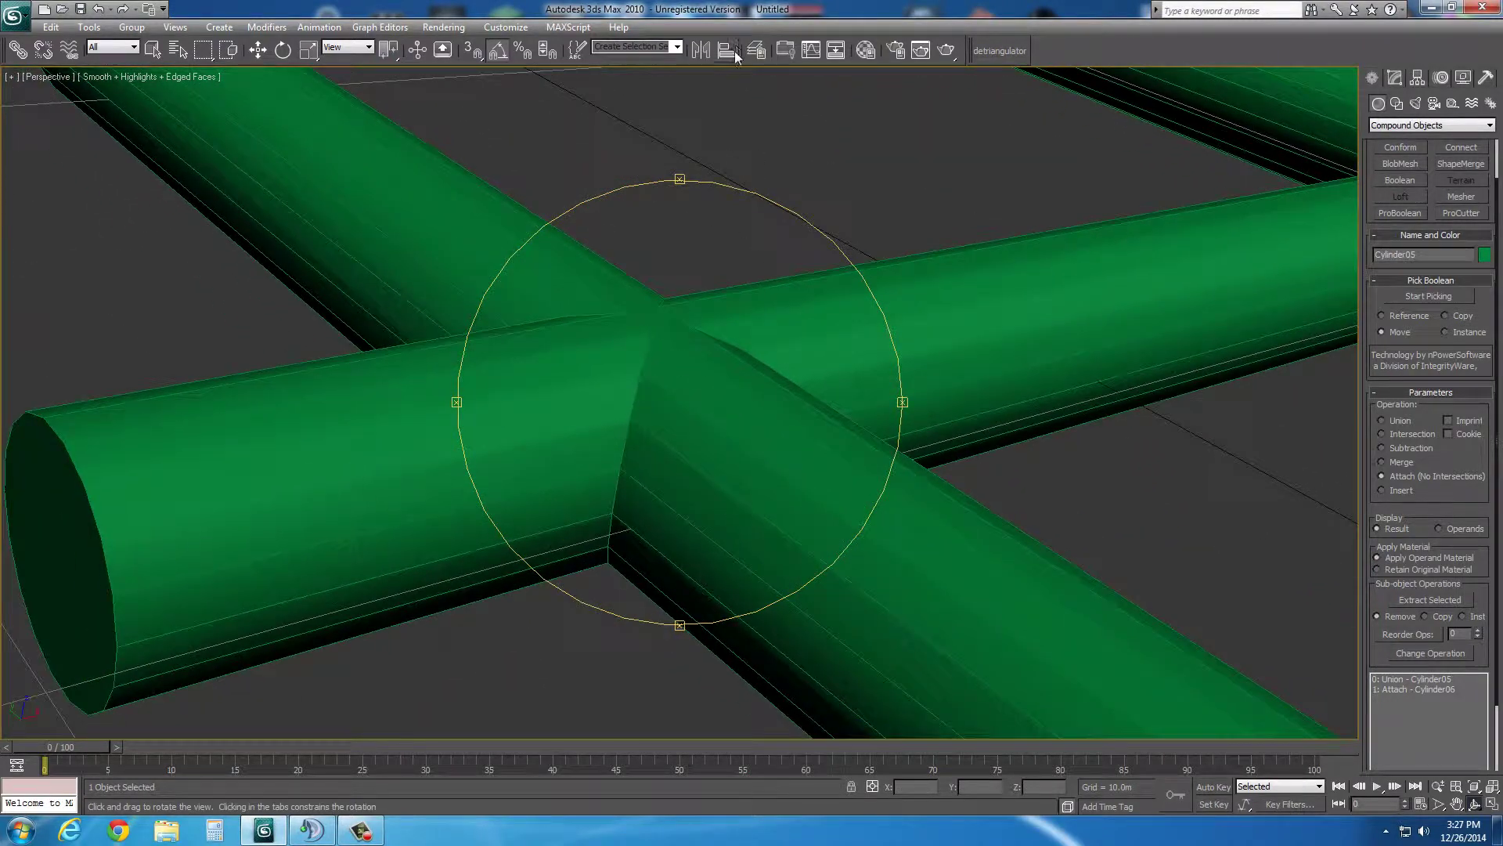
click(919, 51)
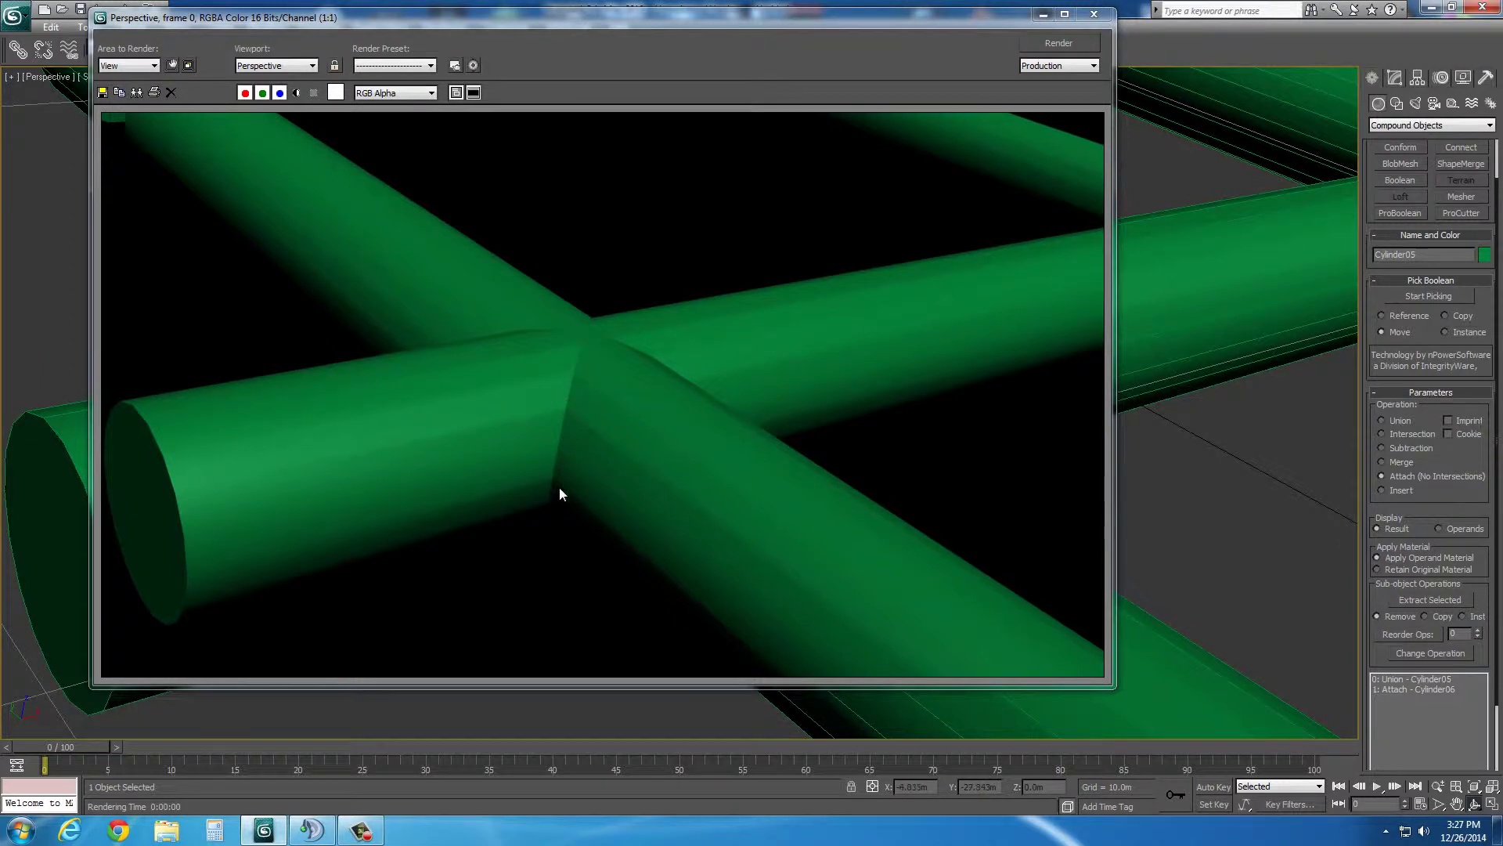
click(1093, 14)
- Inspect the rendered crossing from above, then view the whole frame alongside its neighbouring cylinder objects from different sides
alt+middle_drag(967, 389, 832, 345)
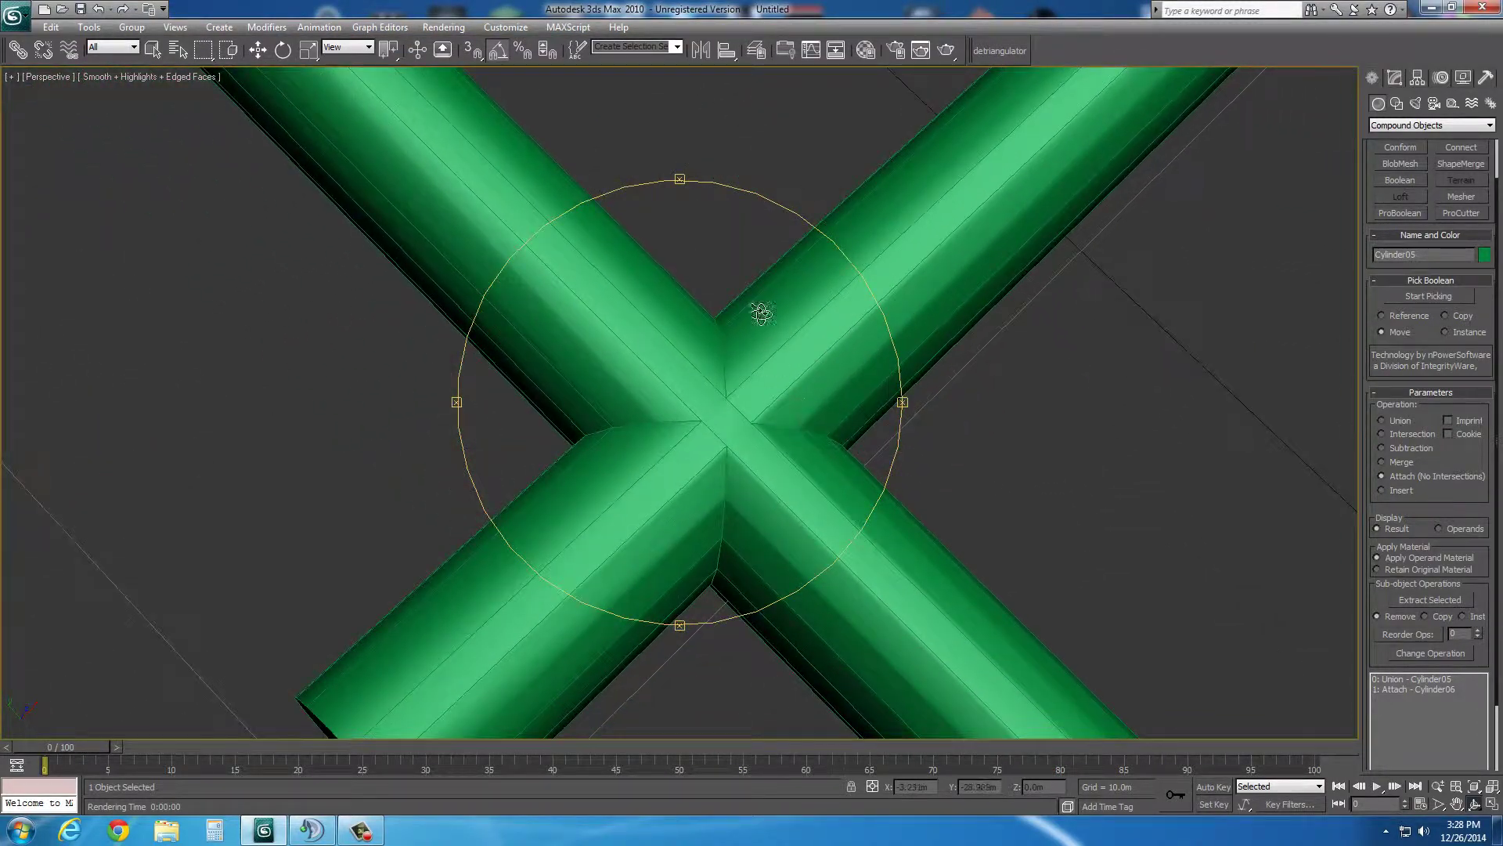
mouse_move(709, 418)
mouse_down()
mouse_move(721, 440)
mouse_move(715, 424)
mouse_up()
scroll(722, 441, down, 5)
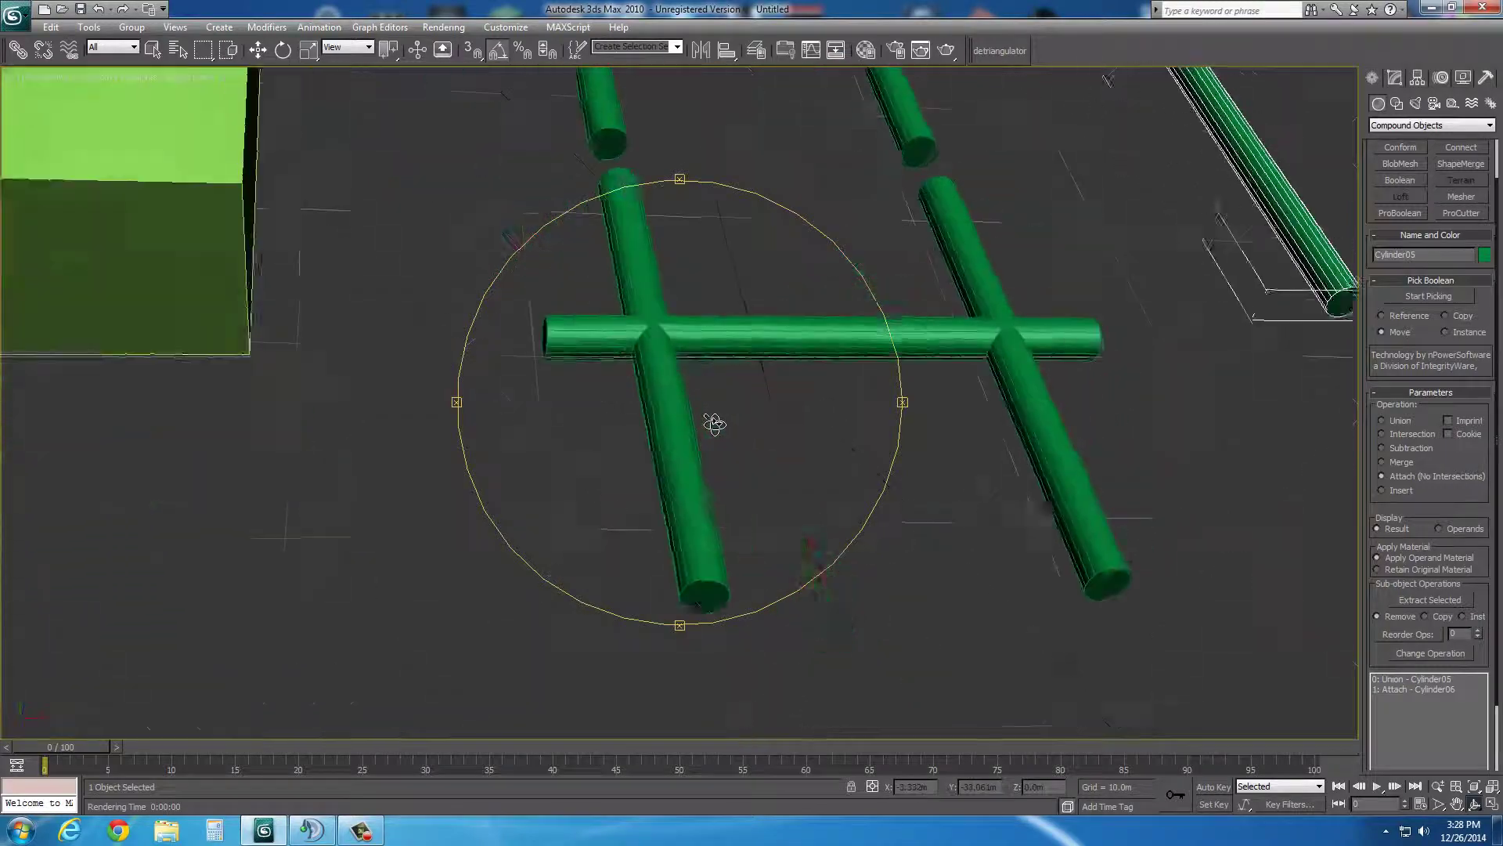
alt+middle_drag(714, 424, 735, 450)
alt+middle_drag(849, 402, 903, 341)
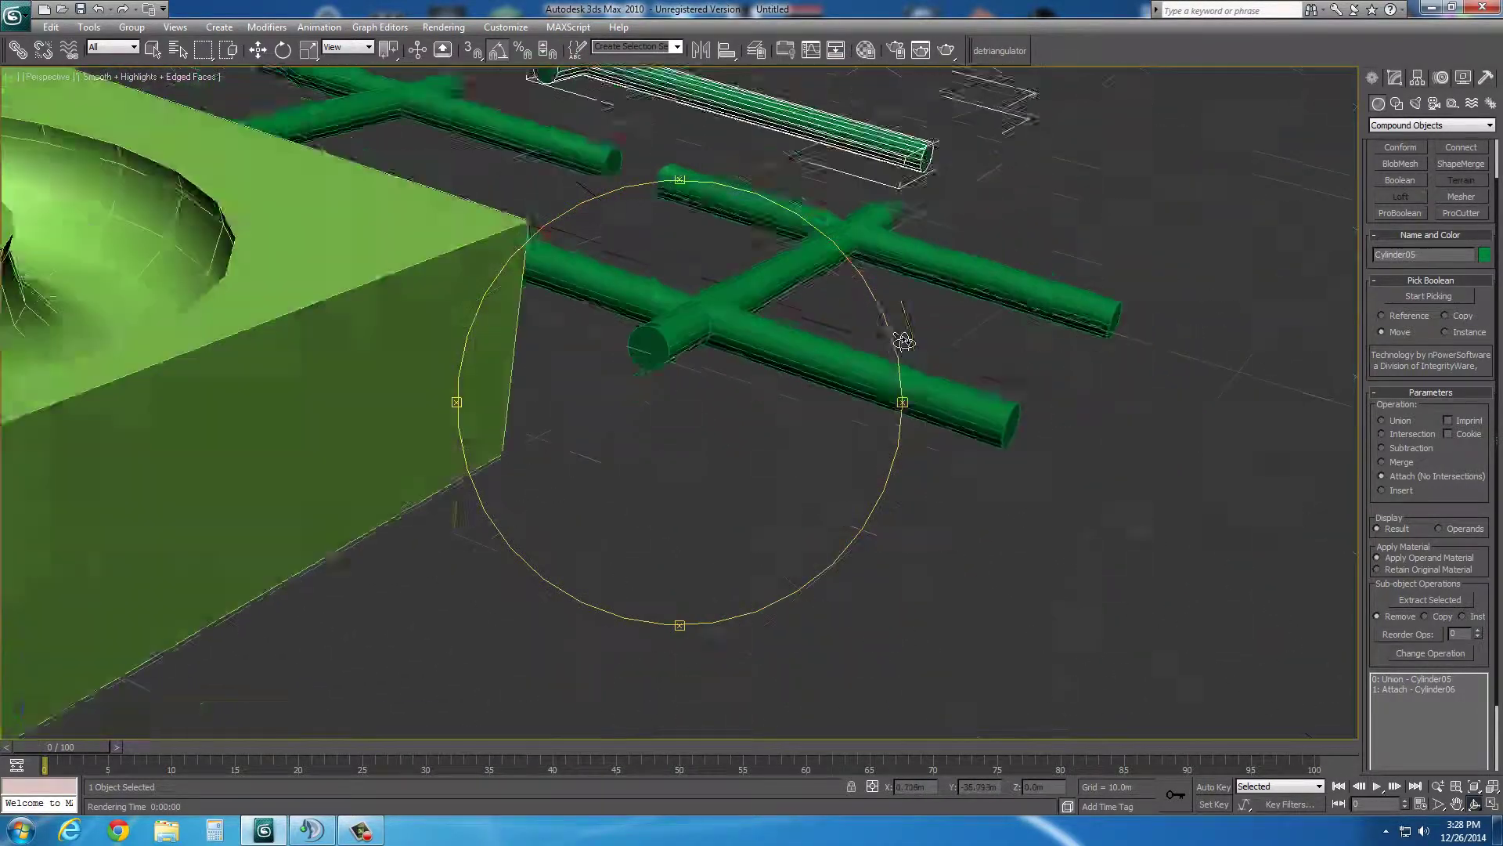
drag(903, 342, 842, 387)
middle_drag(842, 387, 809, 442)
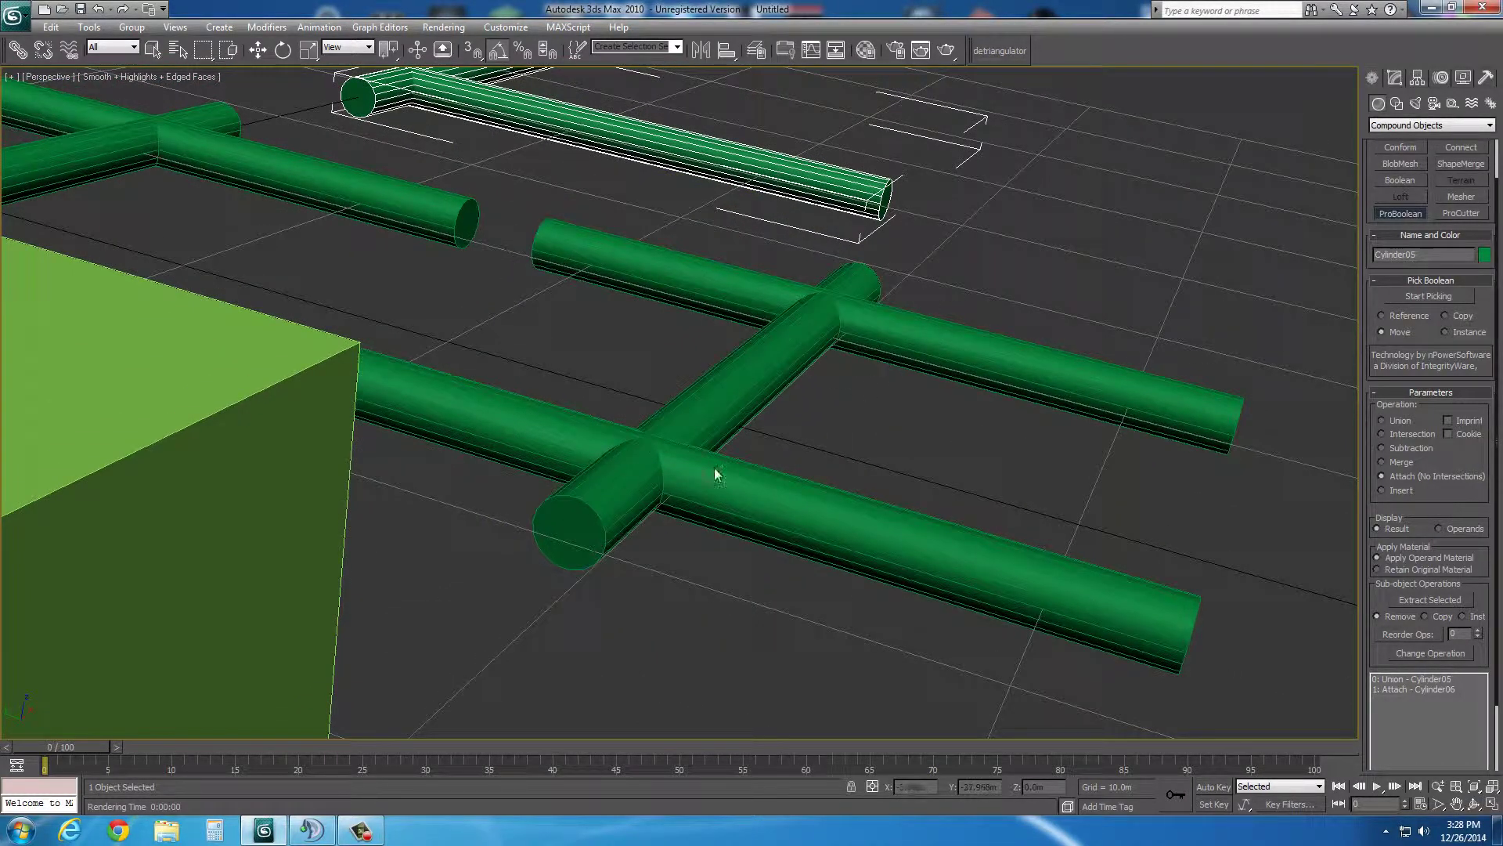
click(1470, 808)
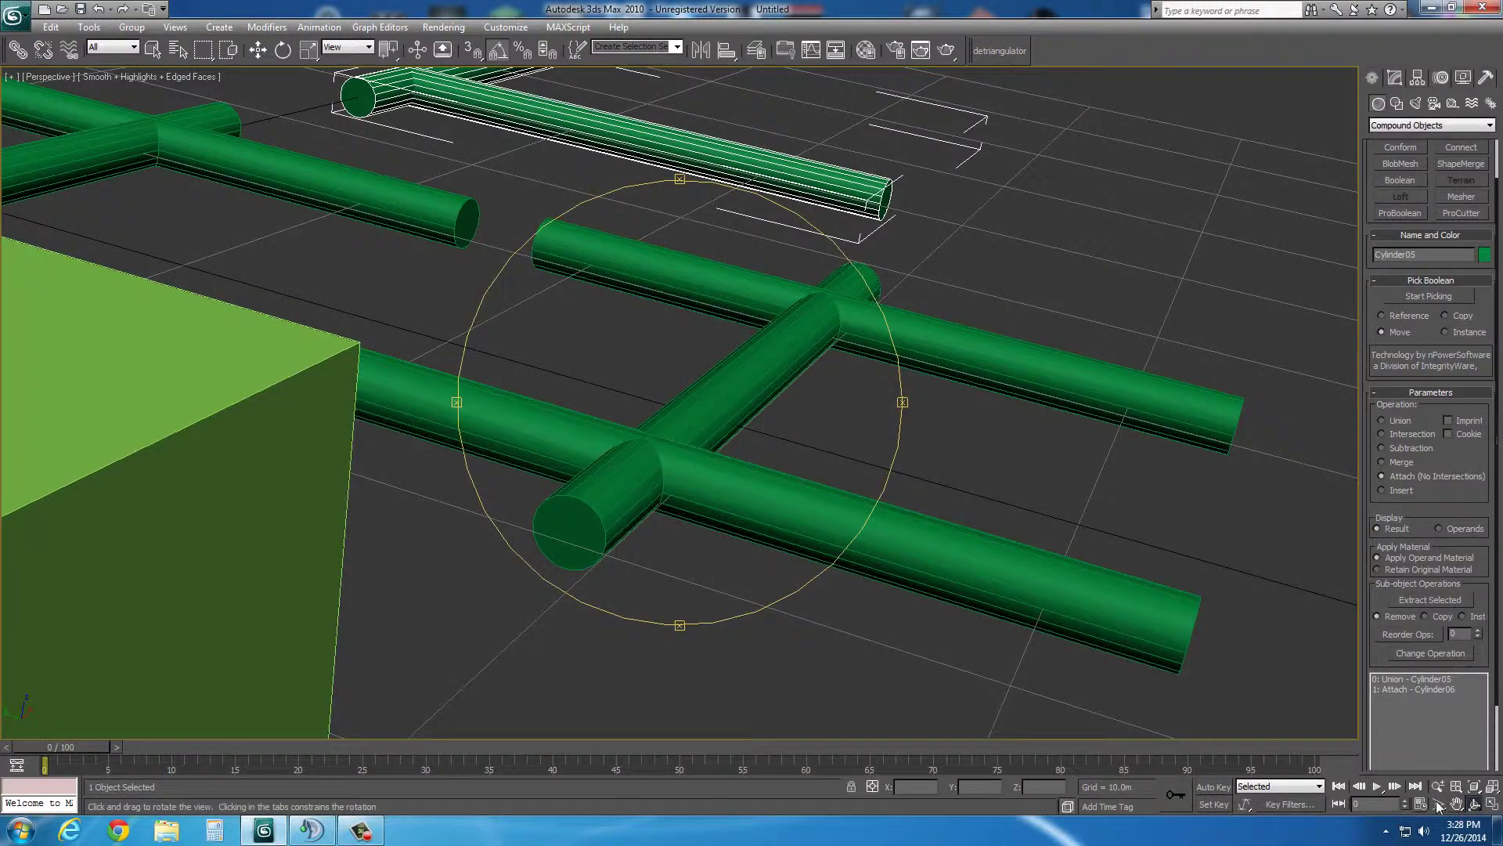
drag(742, 380, 740, 434)
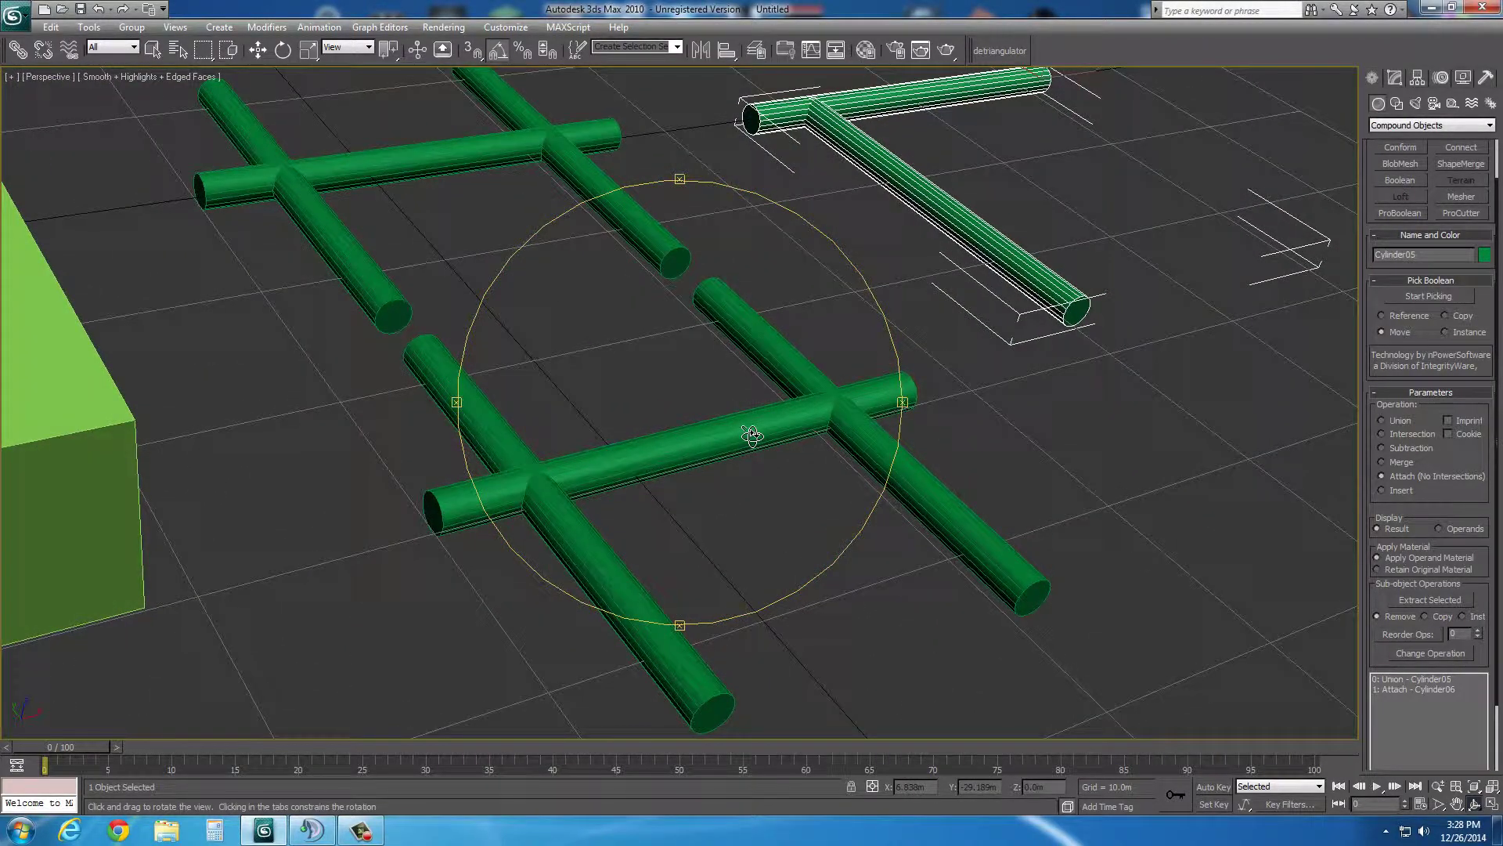